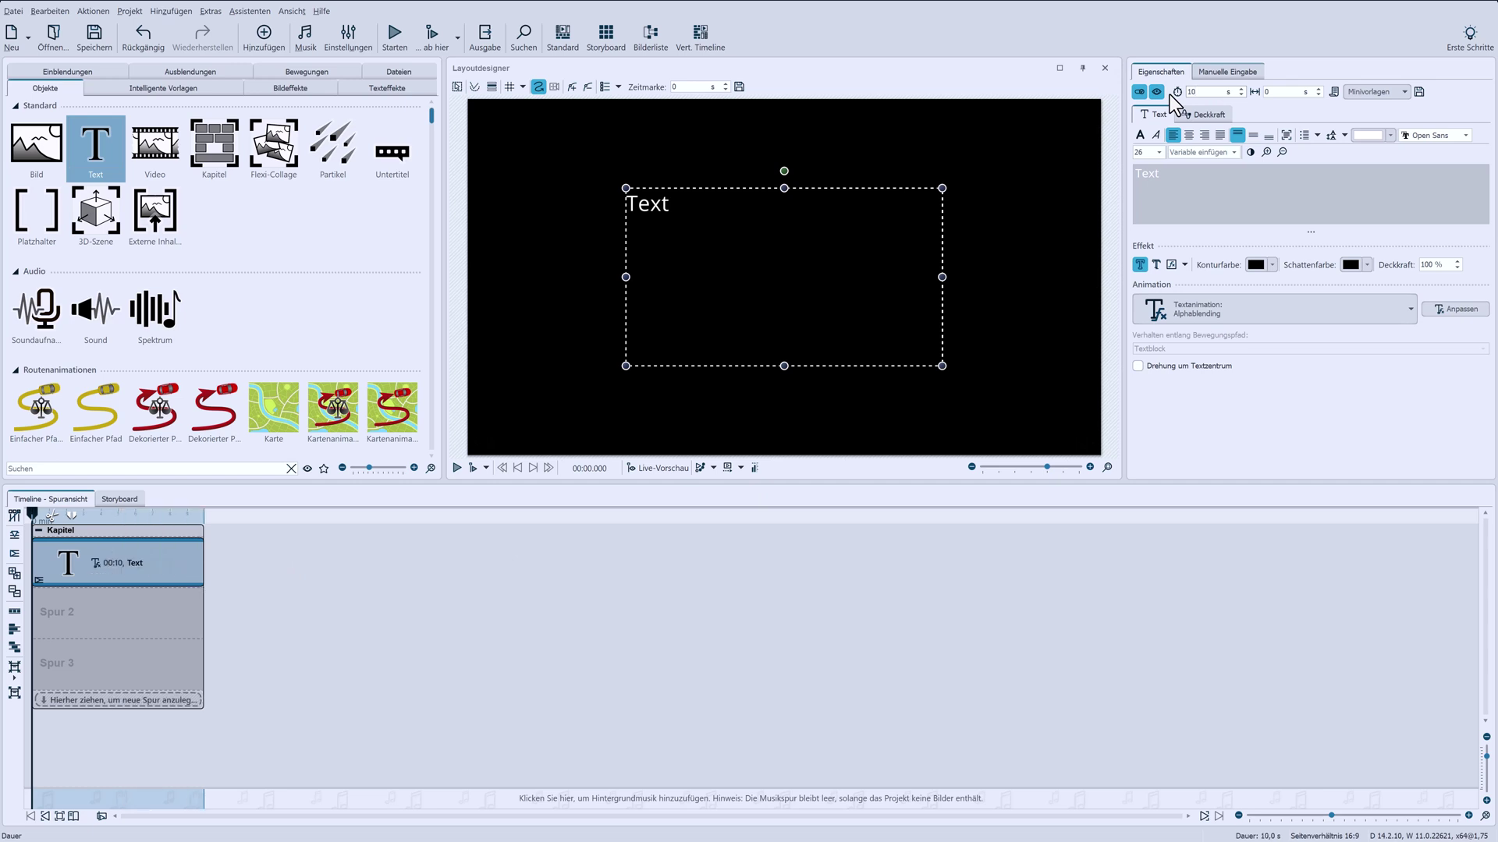
Replace the placeholder text with NEON-EFFEKT, formatted bold at size 100 and centred horizontally and vertically in its frame
click(1164, 209)
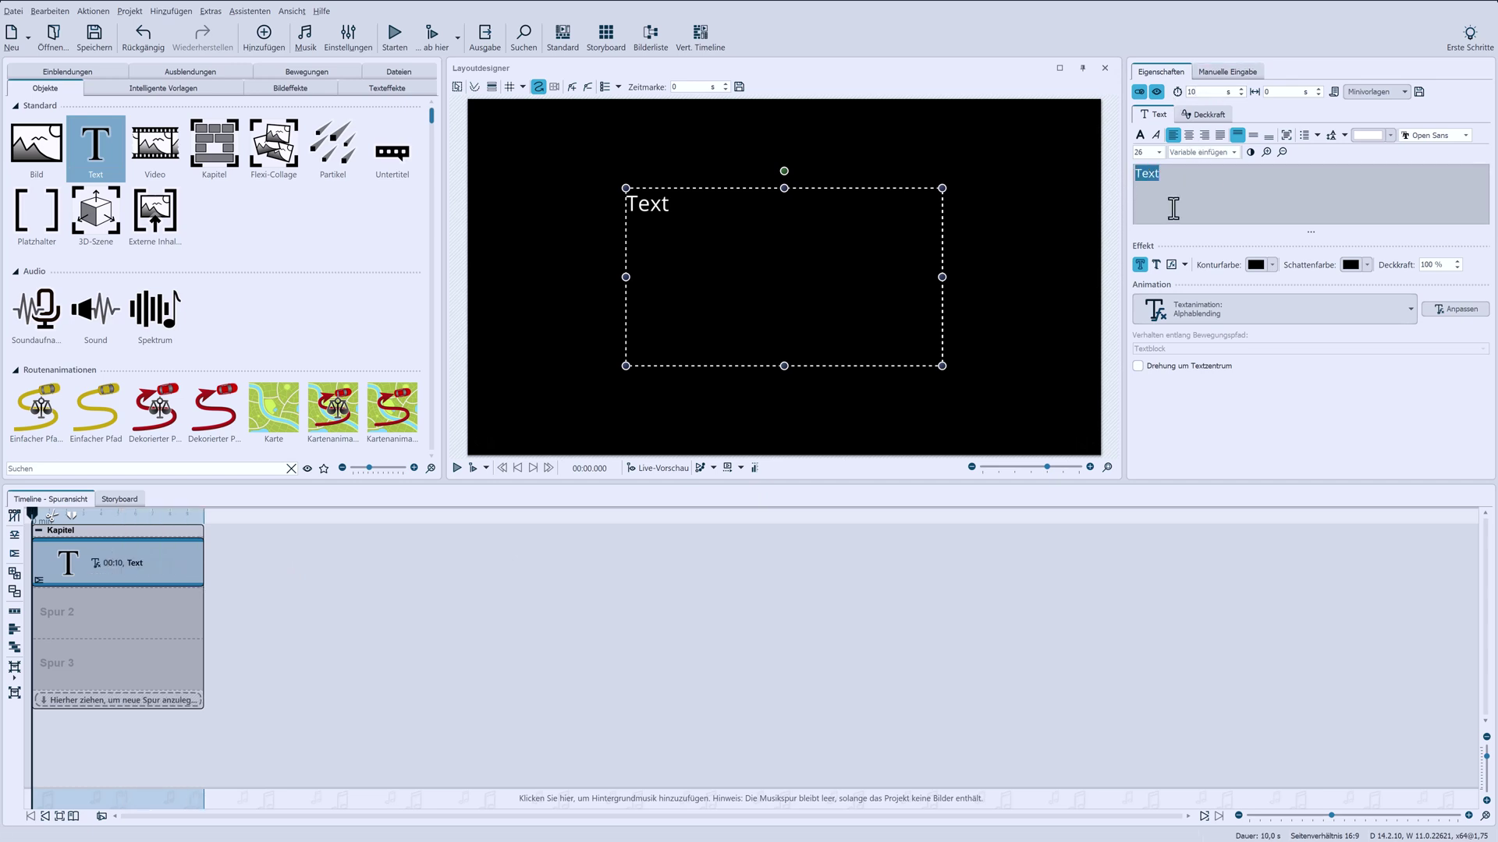
click(1158, 152)
click(1140, 264)
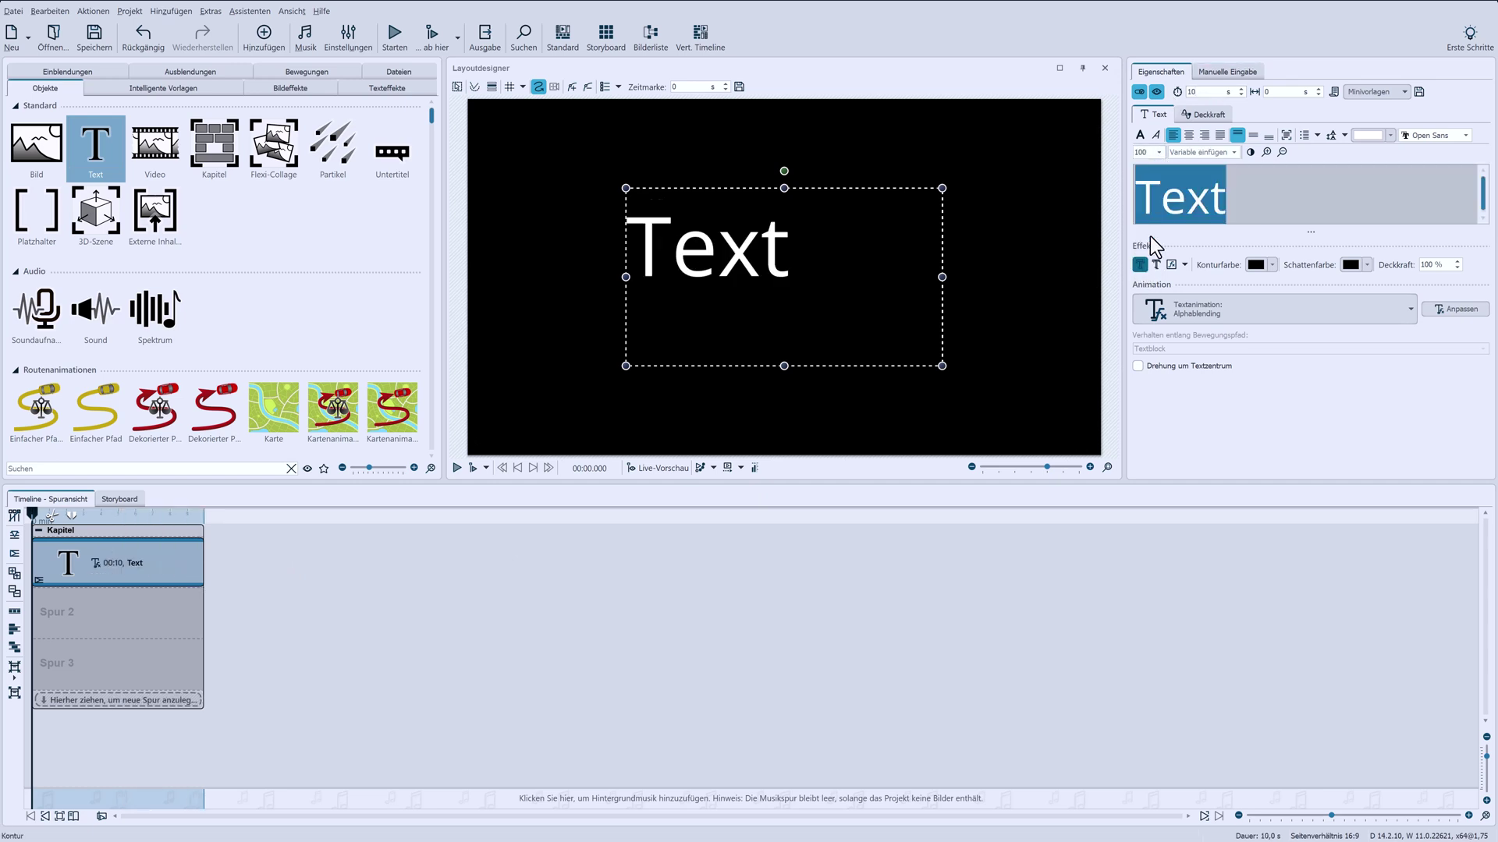
click(1188, 135)
click(1252, 136)
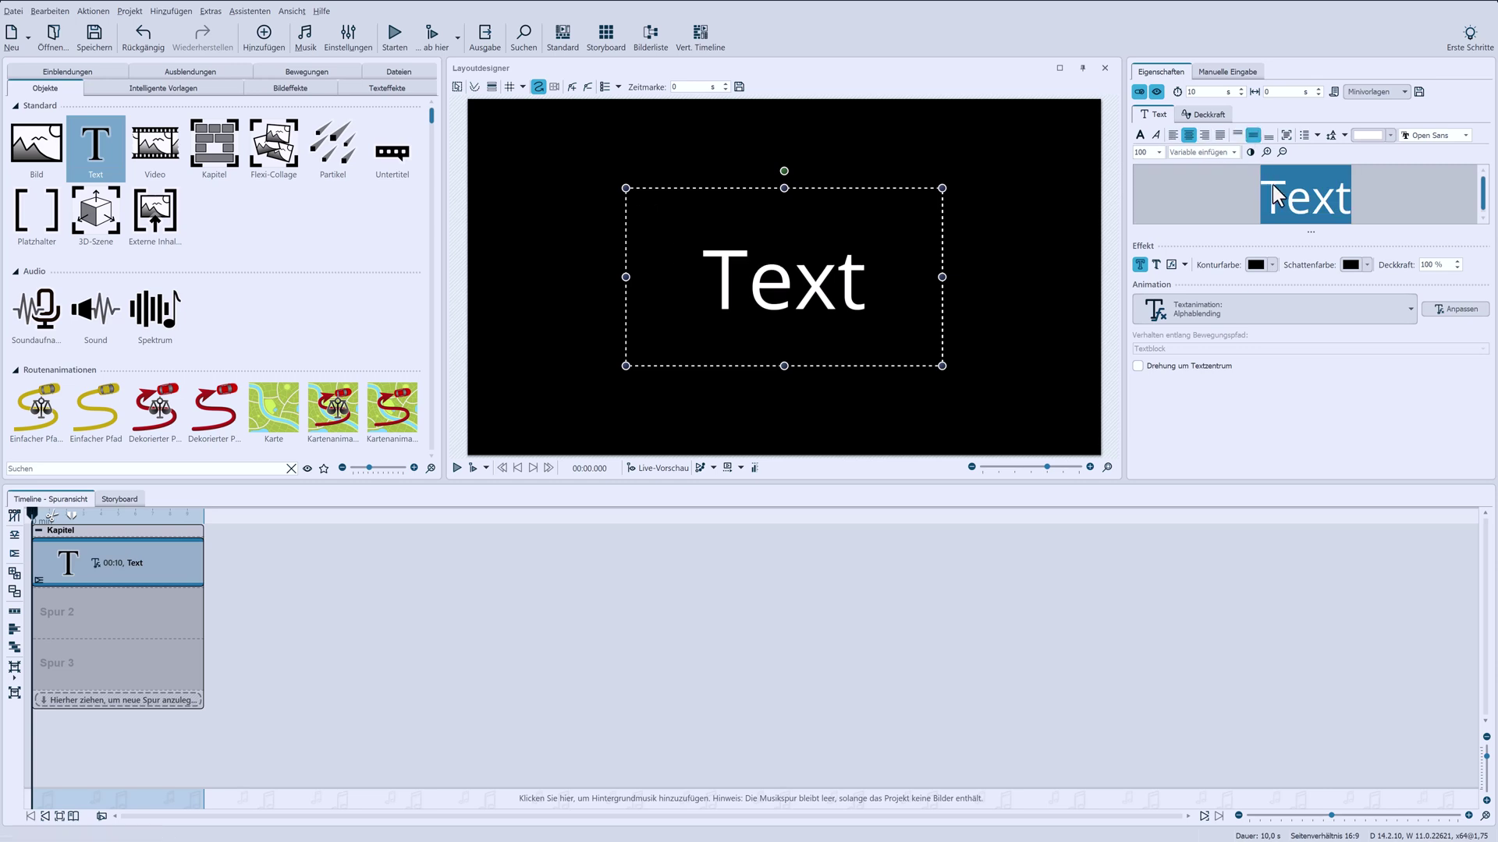
text(NEON-EFFEKT)
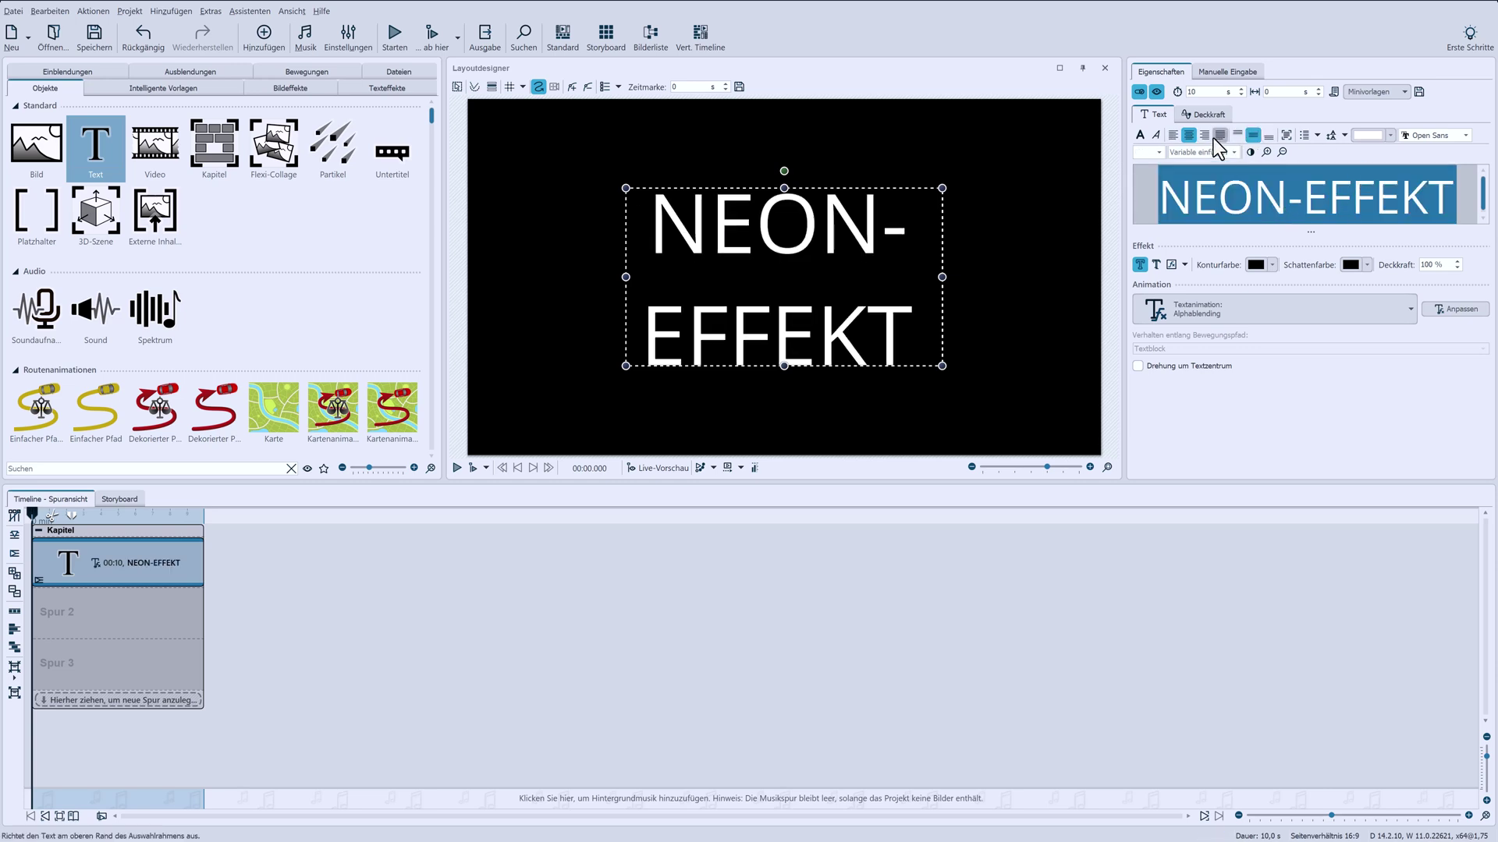
click(1141, 137)
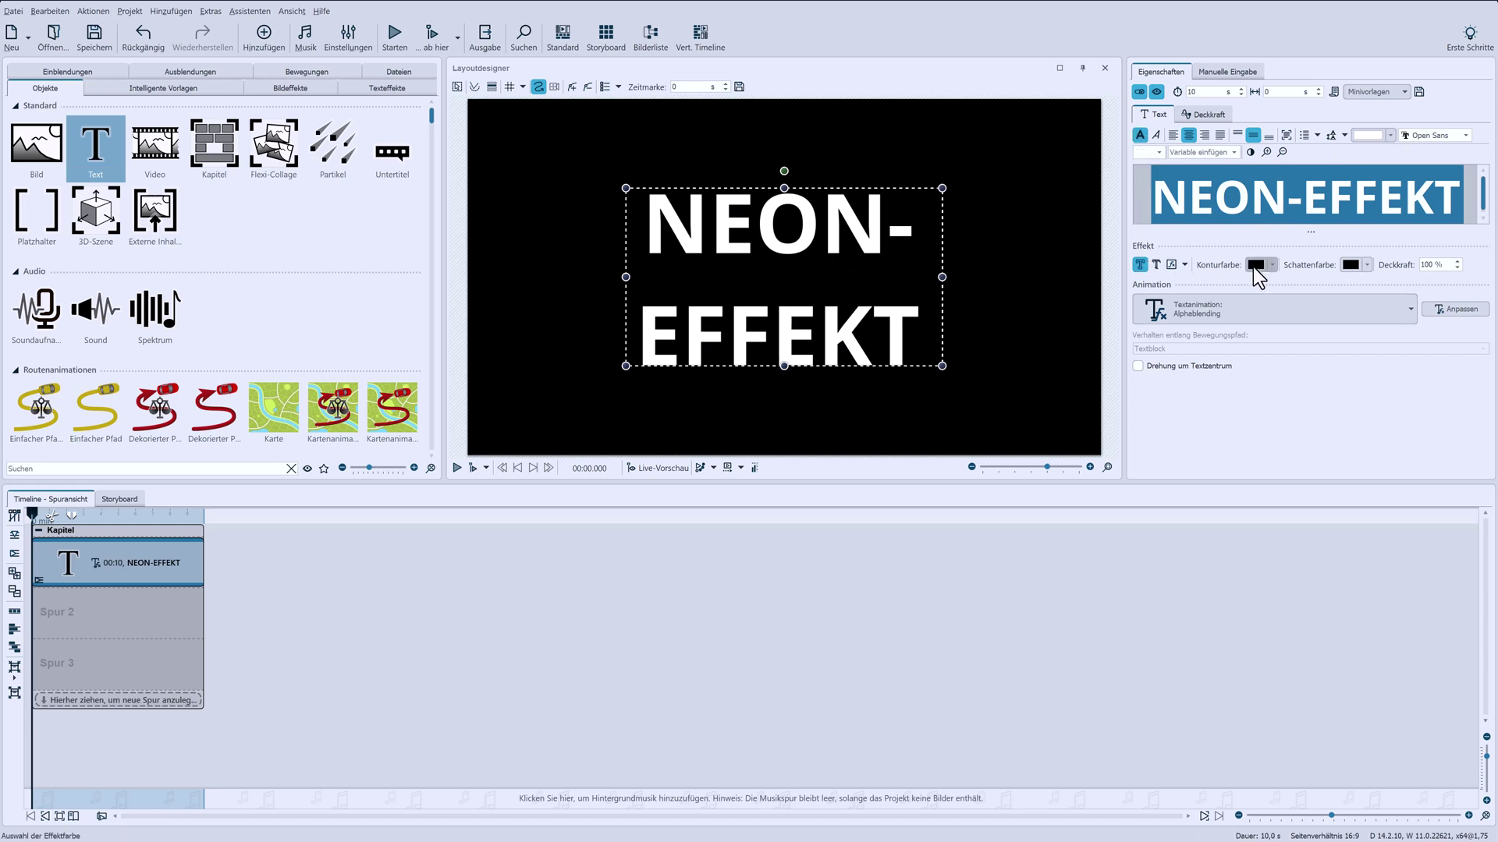
Colour the text and its outline green 00FF00, and set the text opacity to 0 %
click(1255, 265)
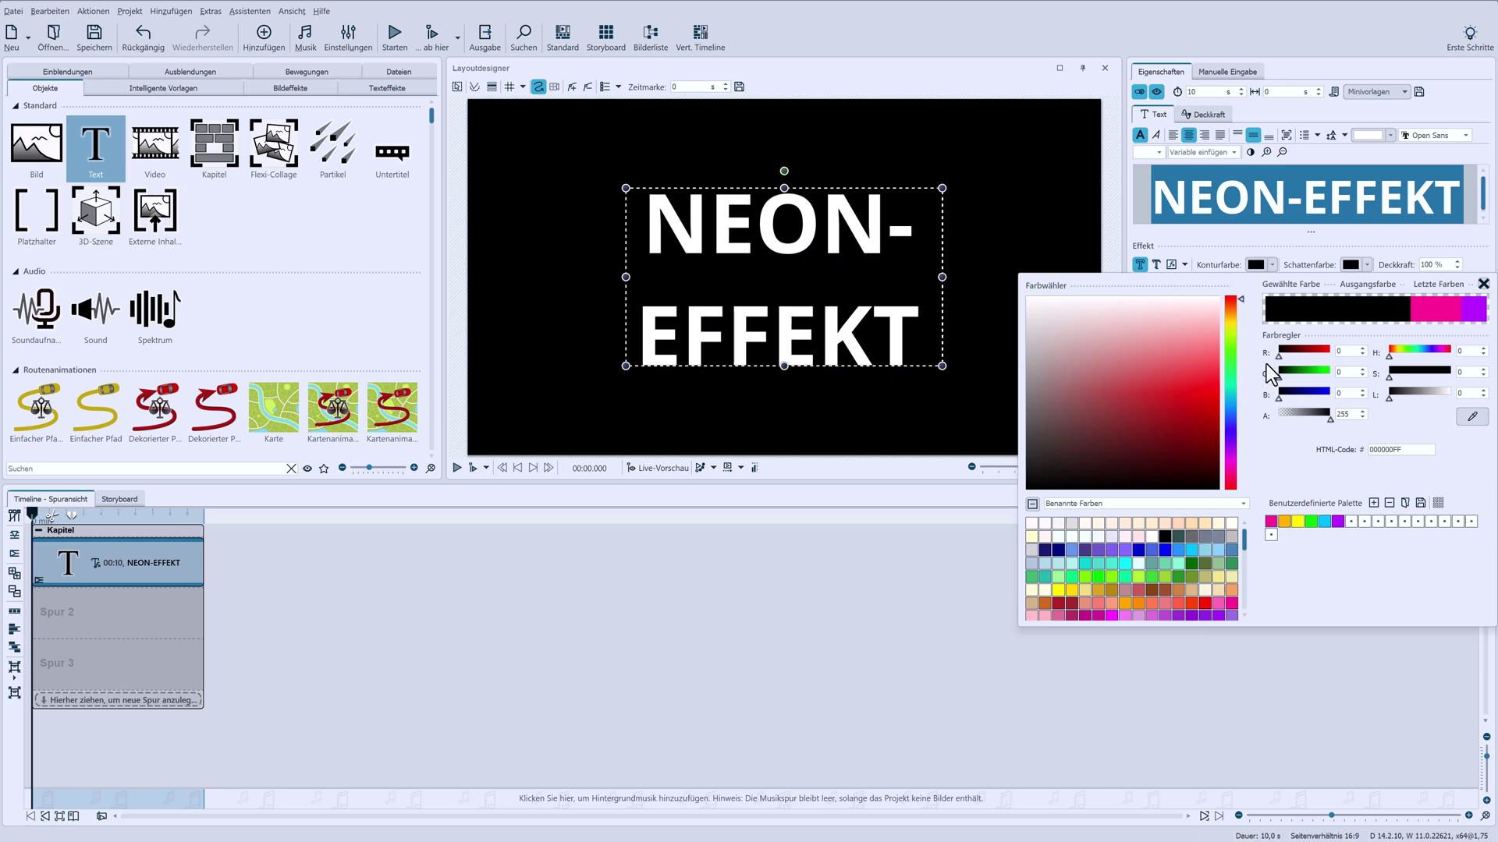
click(1311, 520)
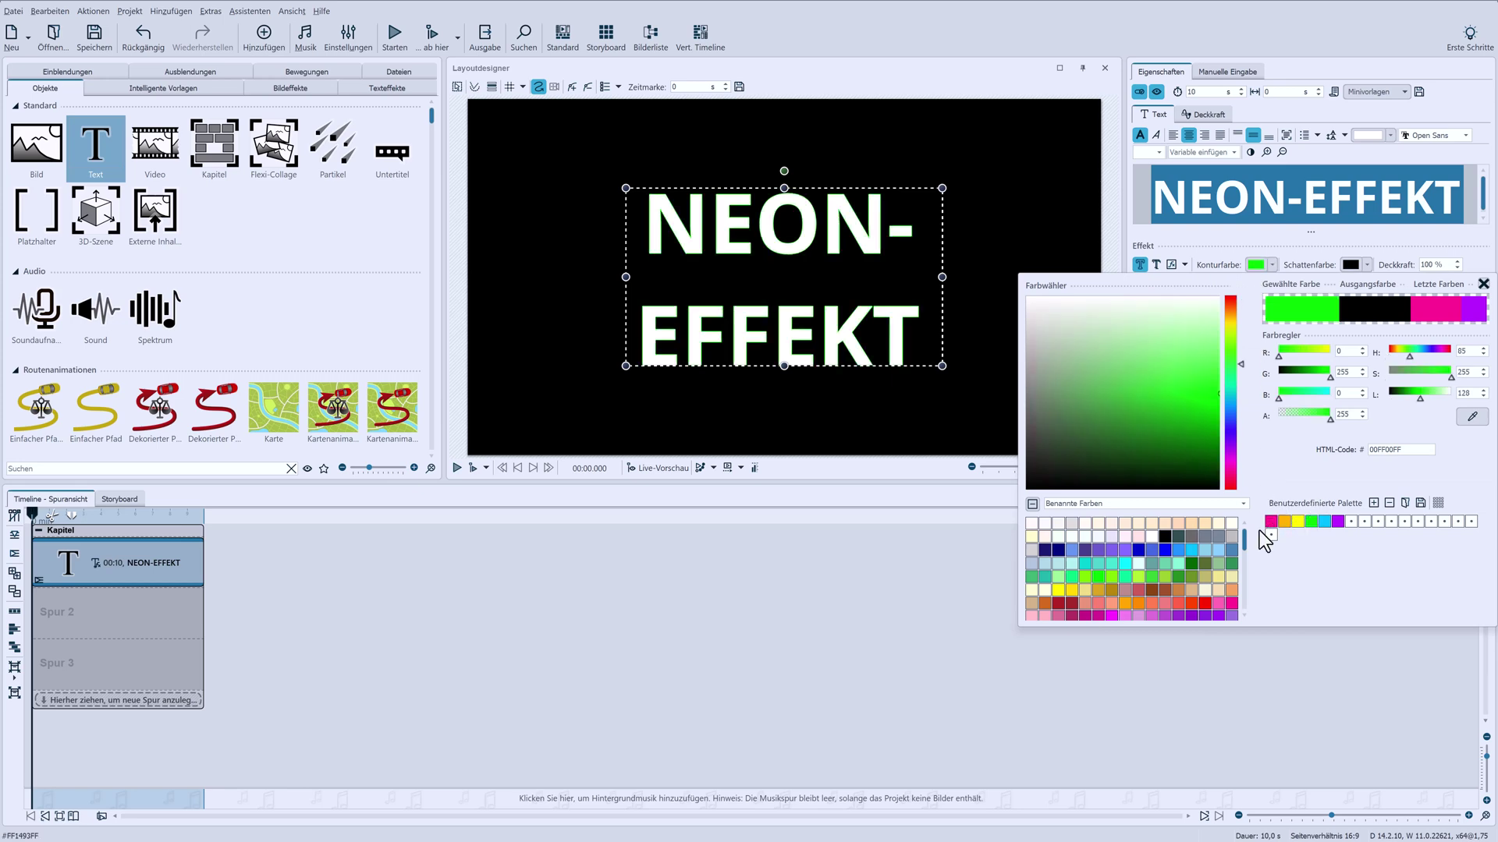
drag(1245, 536, 1196, 513)
click(1365, 135)
click(1424, 173)
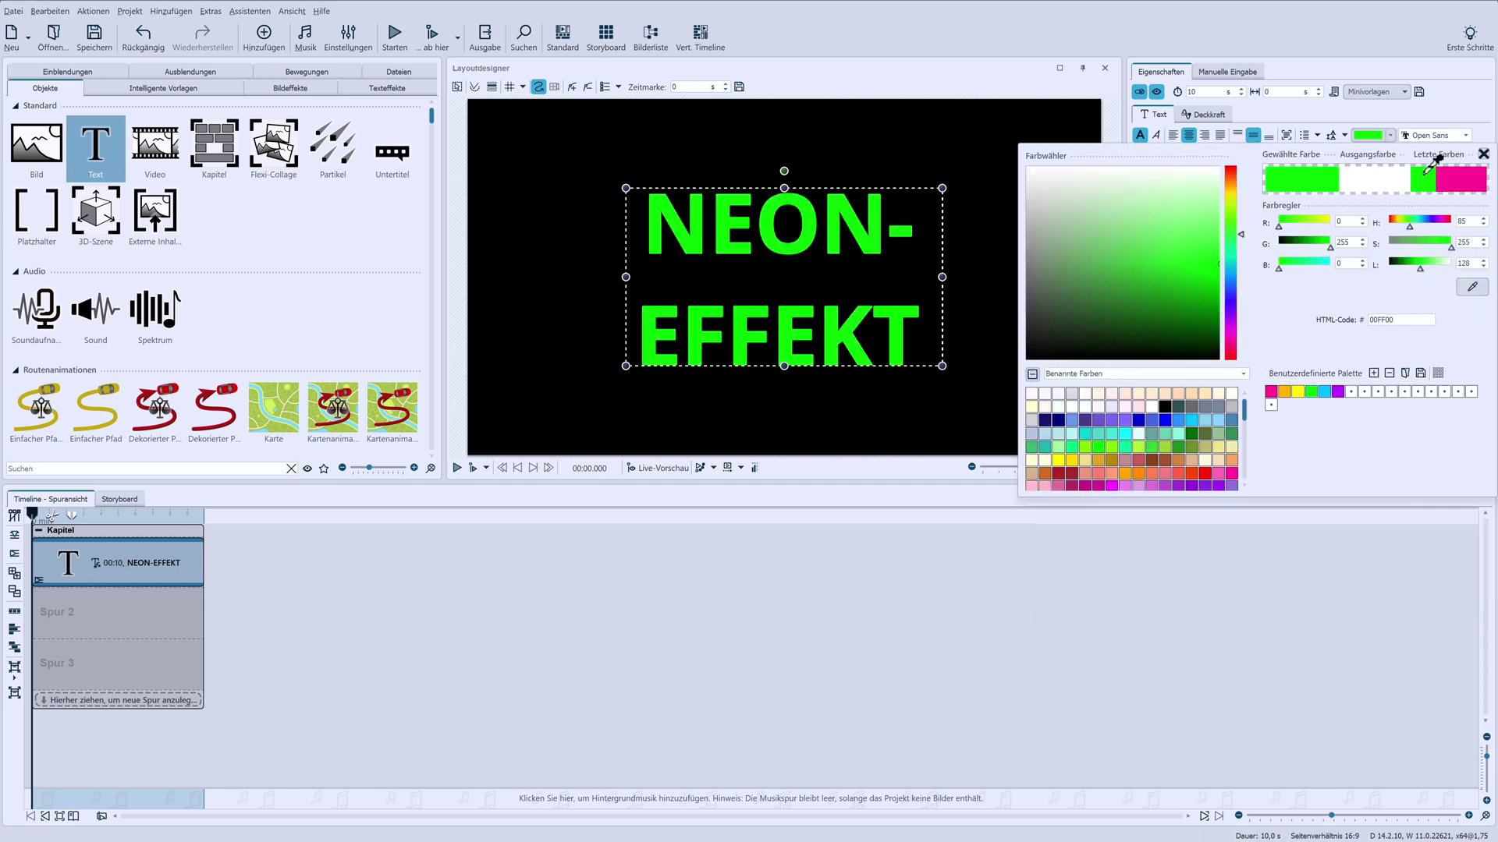
click(1336, 115)
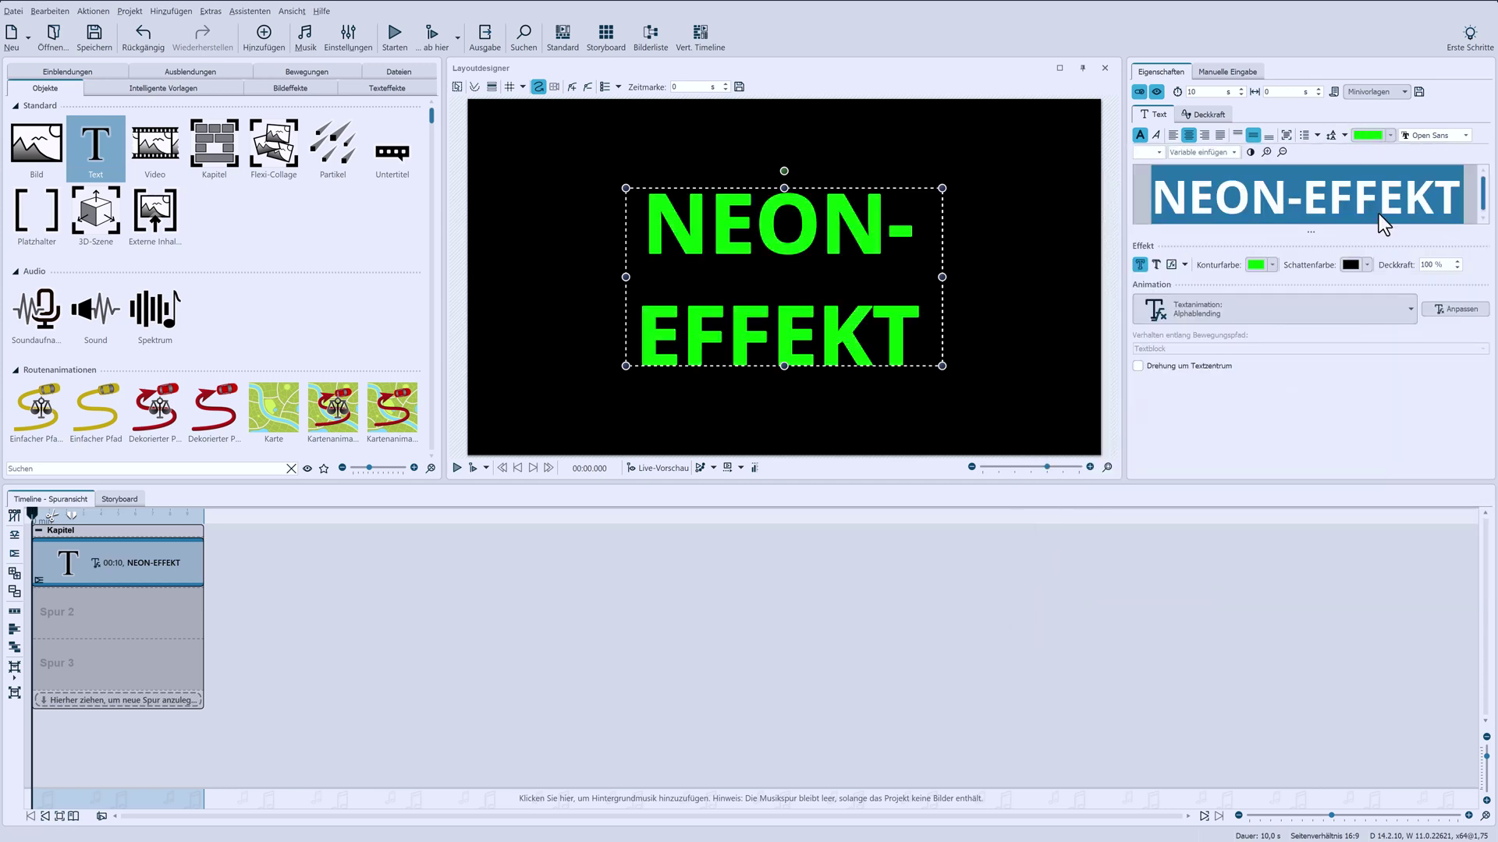
drag(1428, 265, 1410, 266)
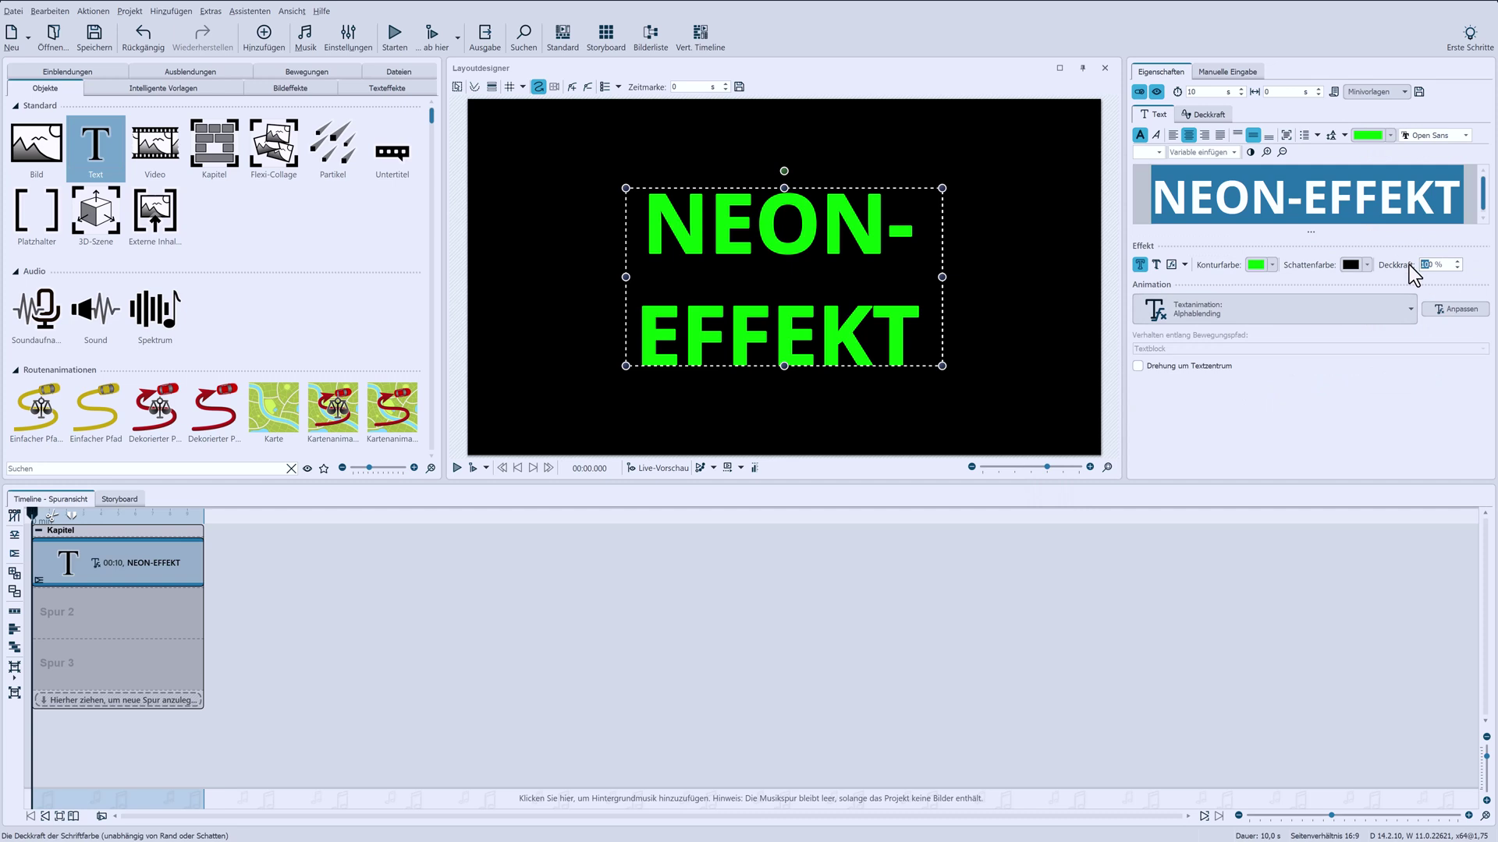
key(Return)
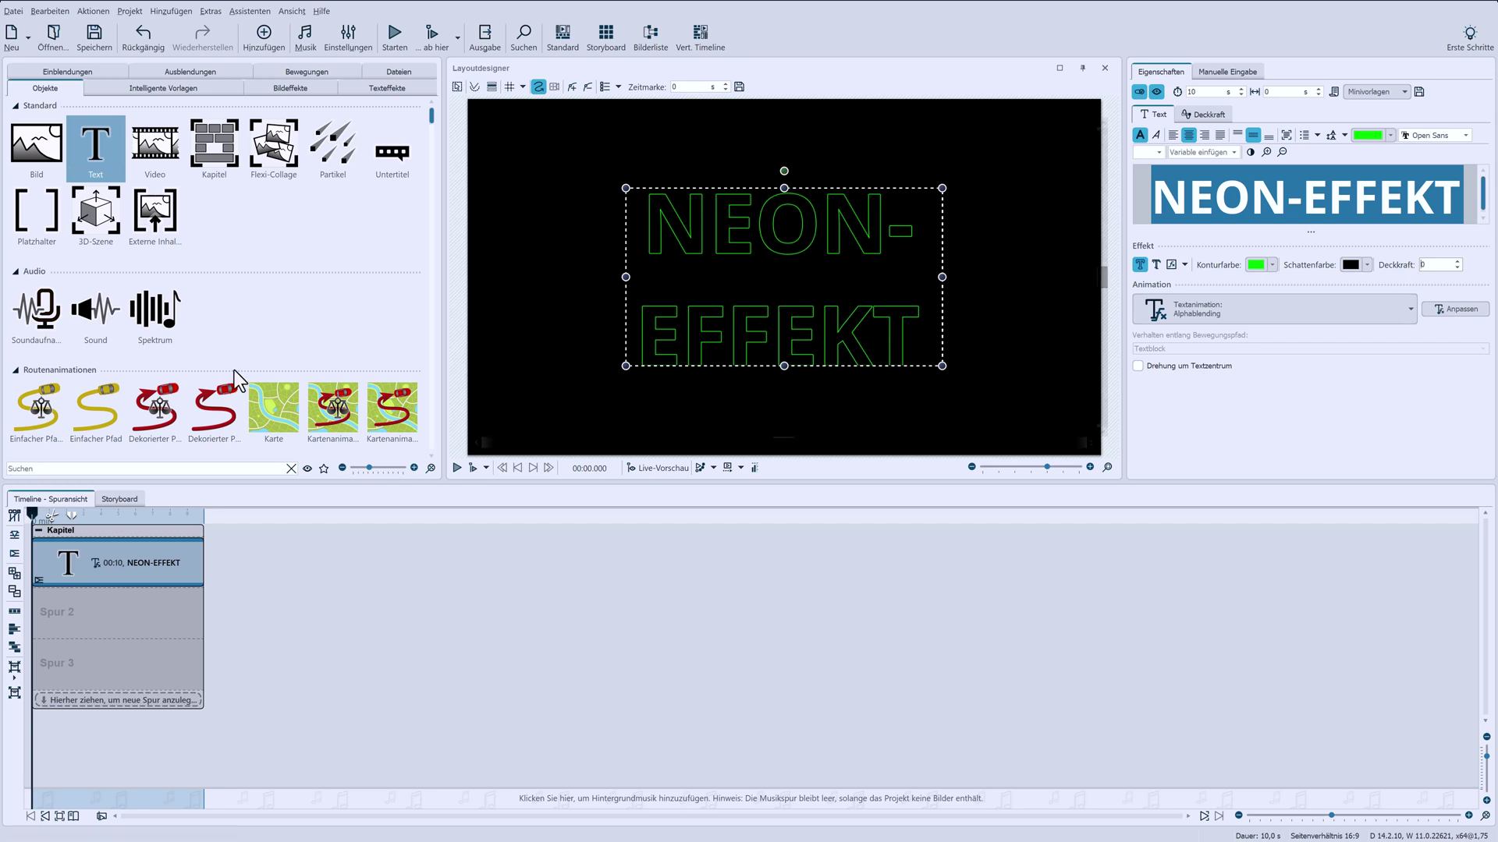
Apply the Überstrahlen effect to the text object in the timeline, with a radius of about 2.9 % and a strength of about 607 %
scroll(208, 348, down, 5)
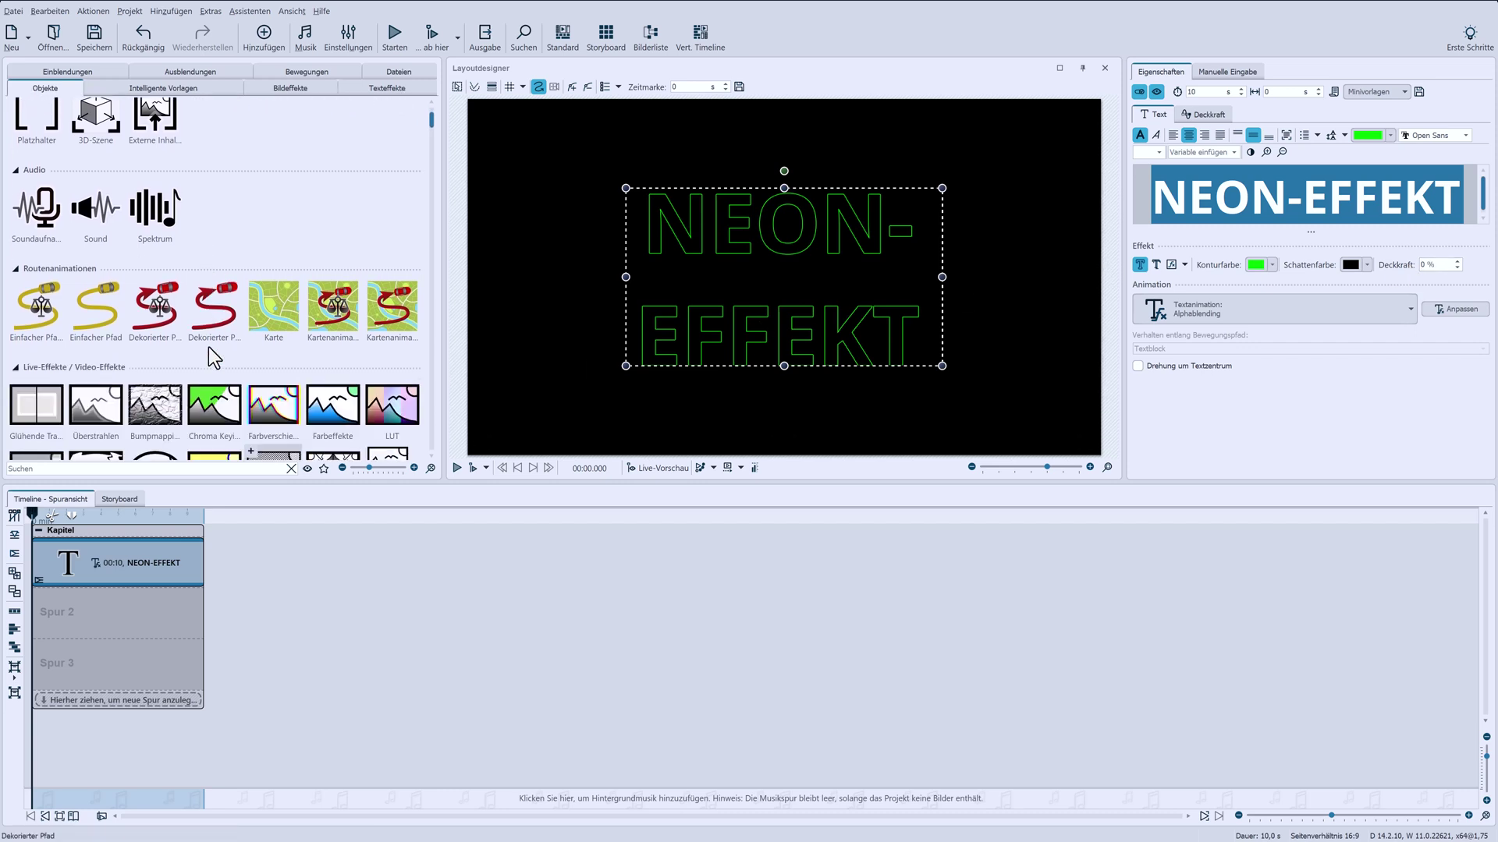
drag(86, 353, 92, 564)
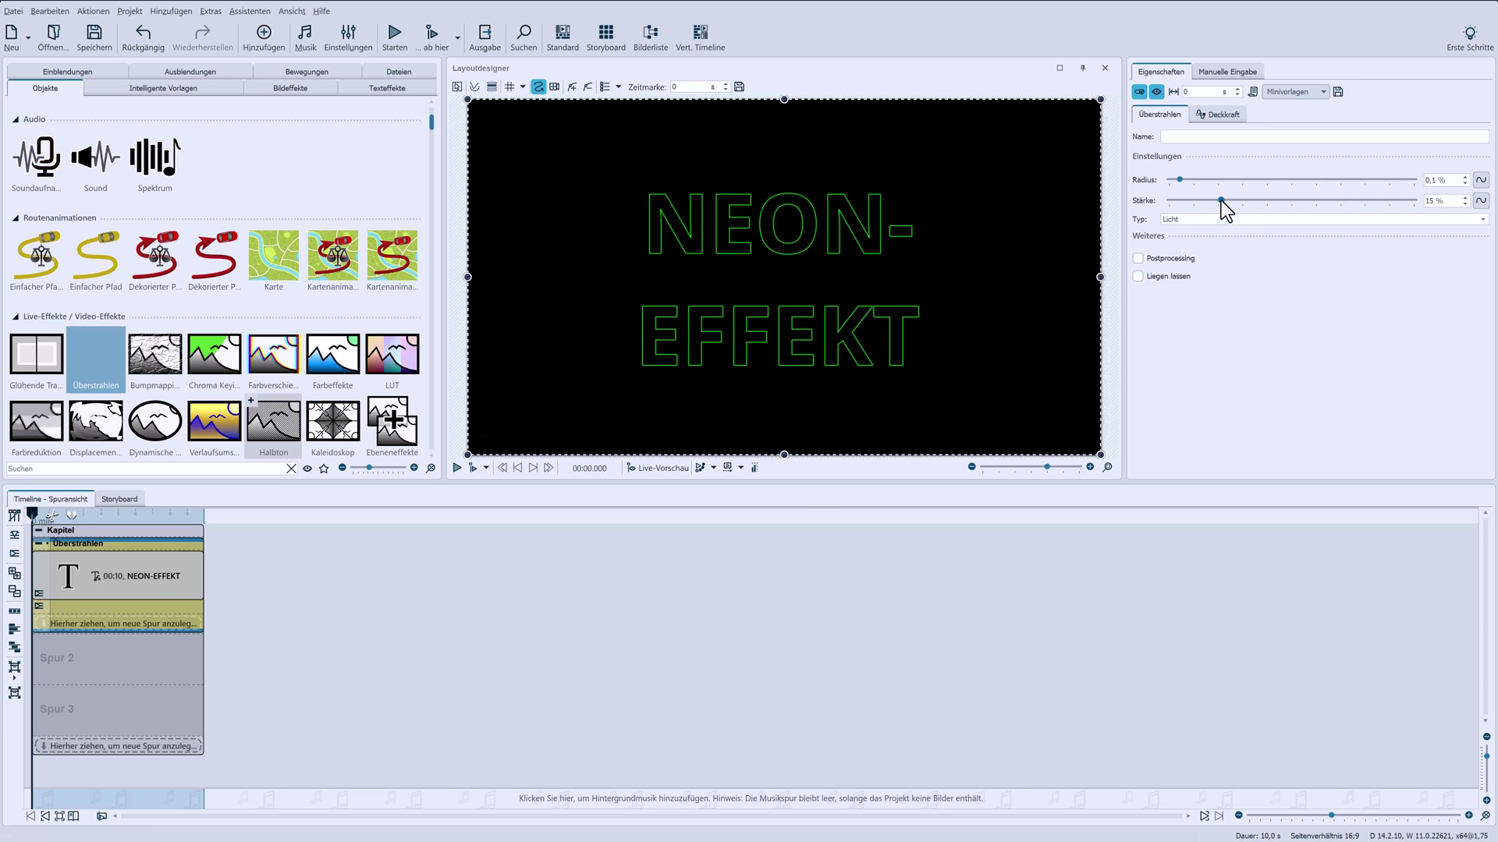
drag(1219, 199, 1395, 212)
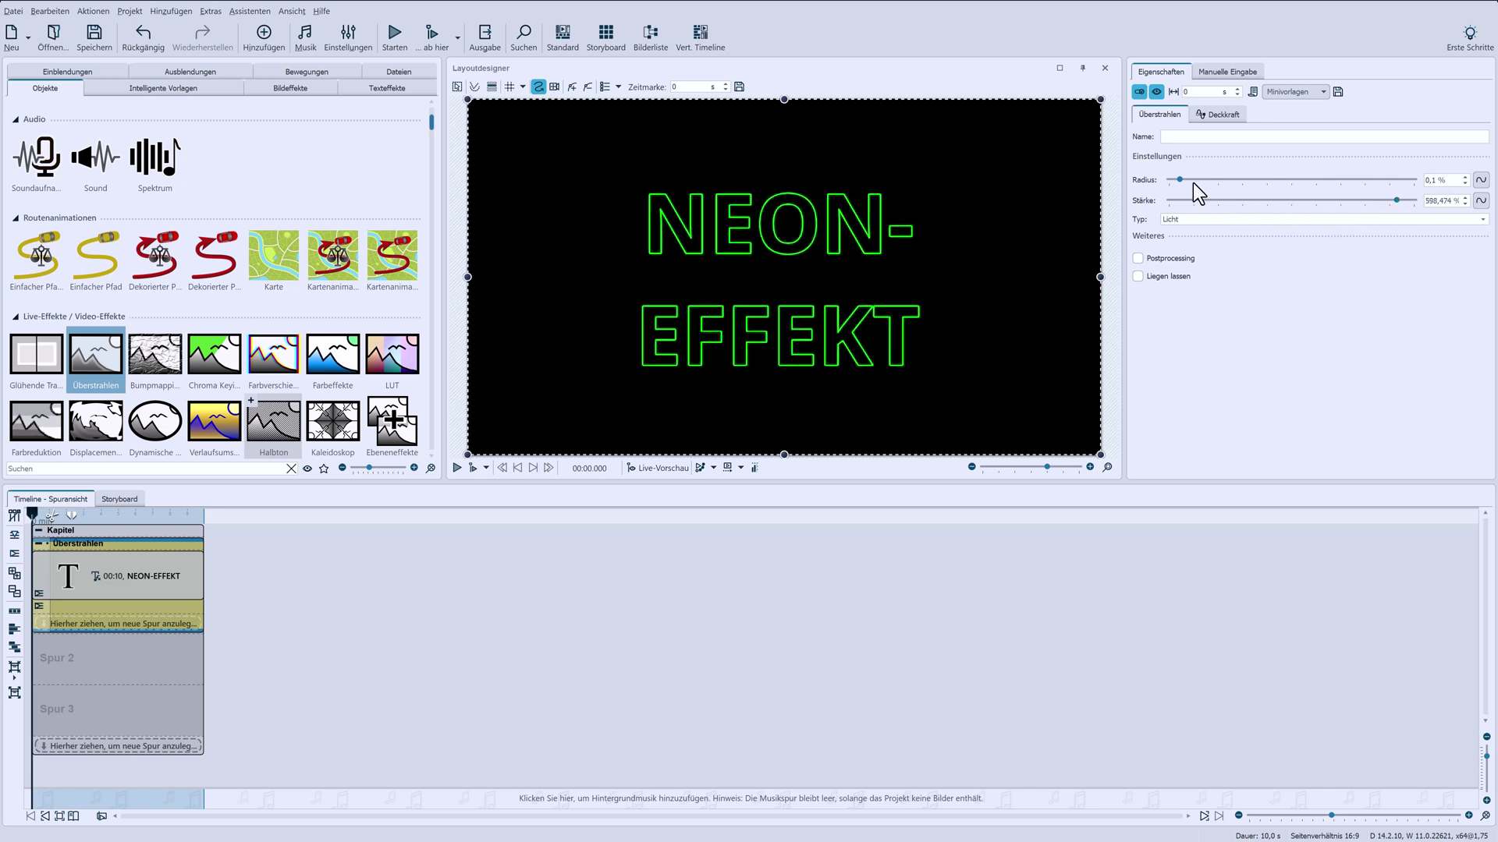
drag(1177, 179, 1217, 181)
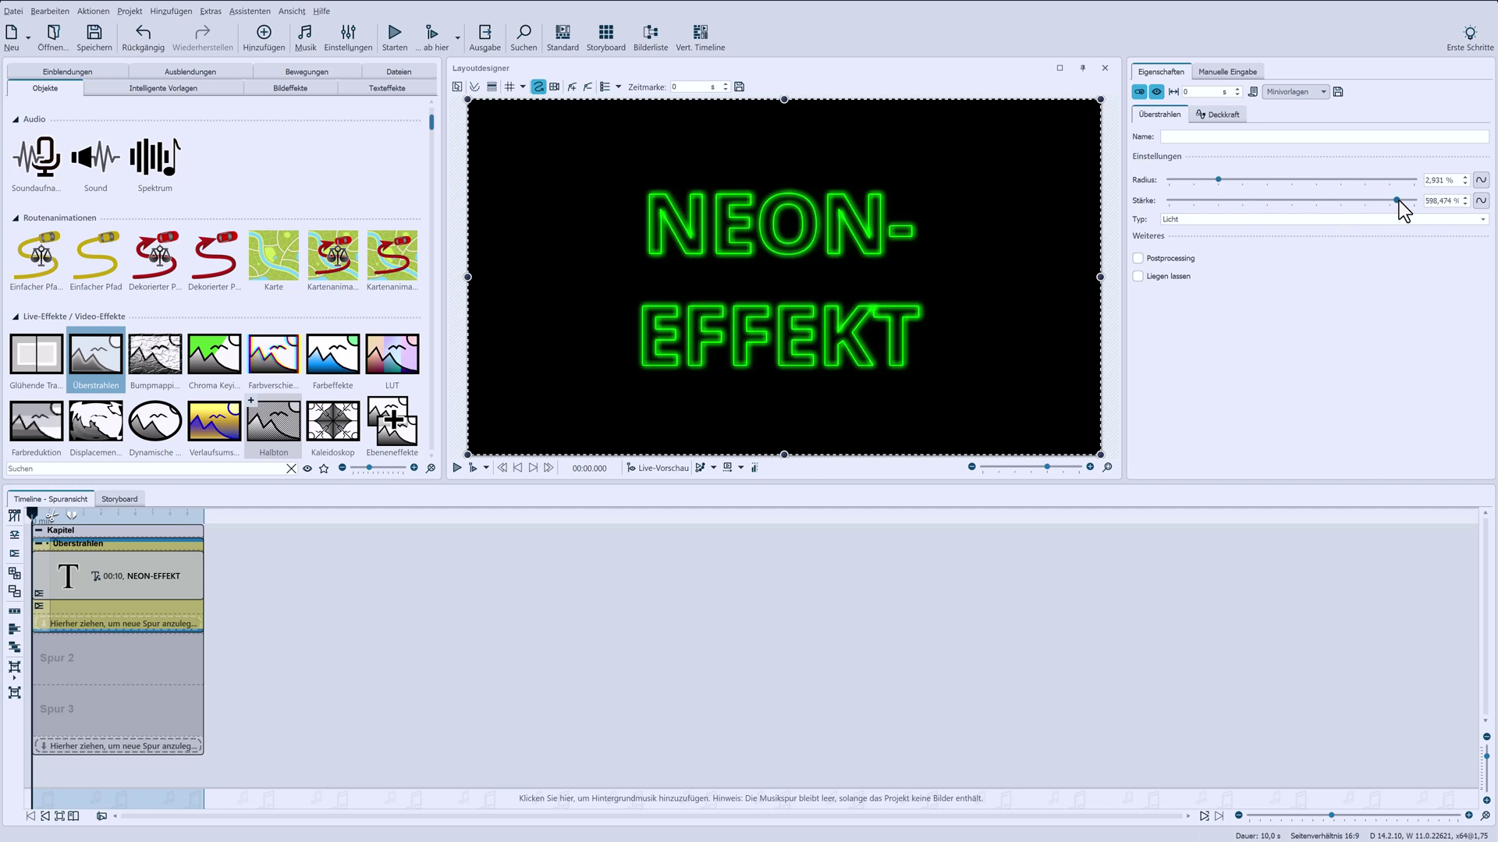
mouse_move(1371, 202)
mouse_down()
mouse_move(1351, 201)
mouse_move(1409, 202)
mouse_move(1397, 202)
mouse_up()
Switch the Überstrahlen effect's strength from a fixed value to a curve and open that curve for editing
click(1476, 201)
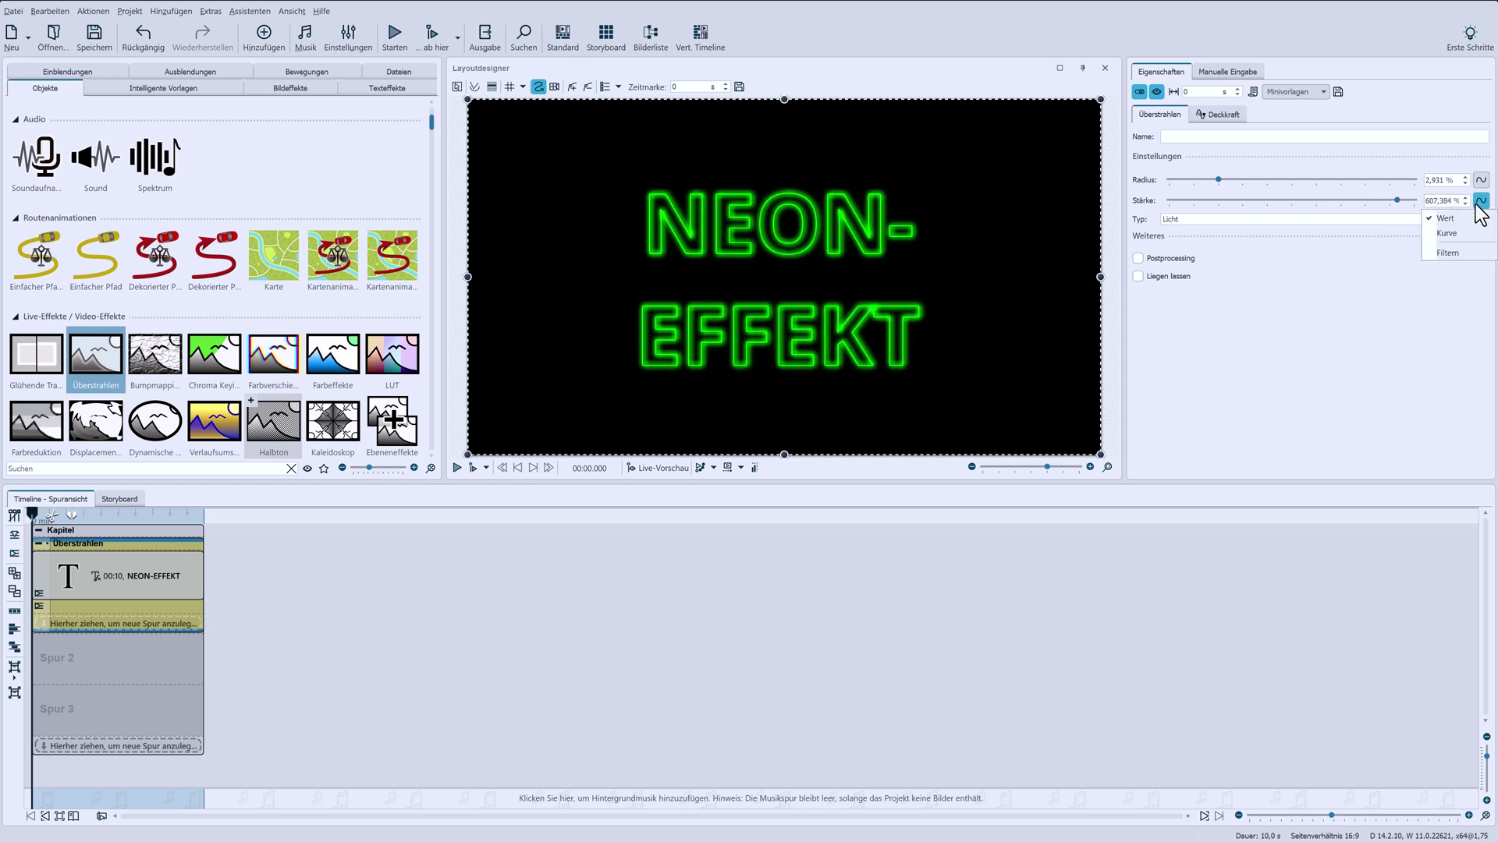
click(1460, 236)
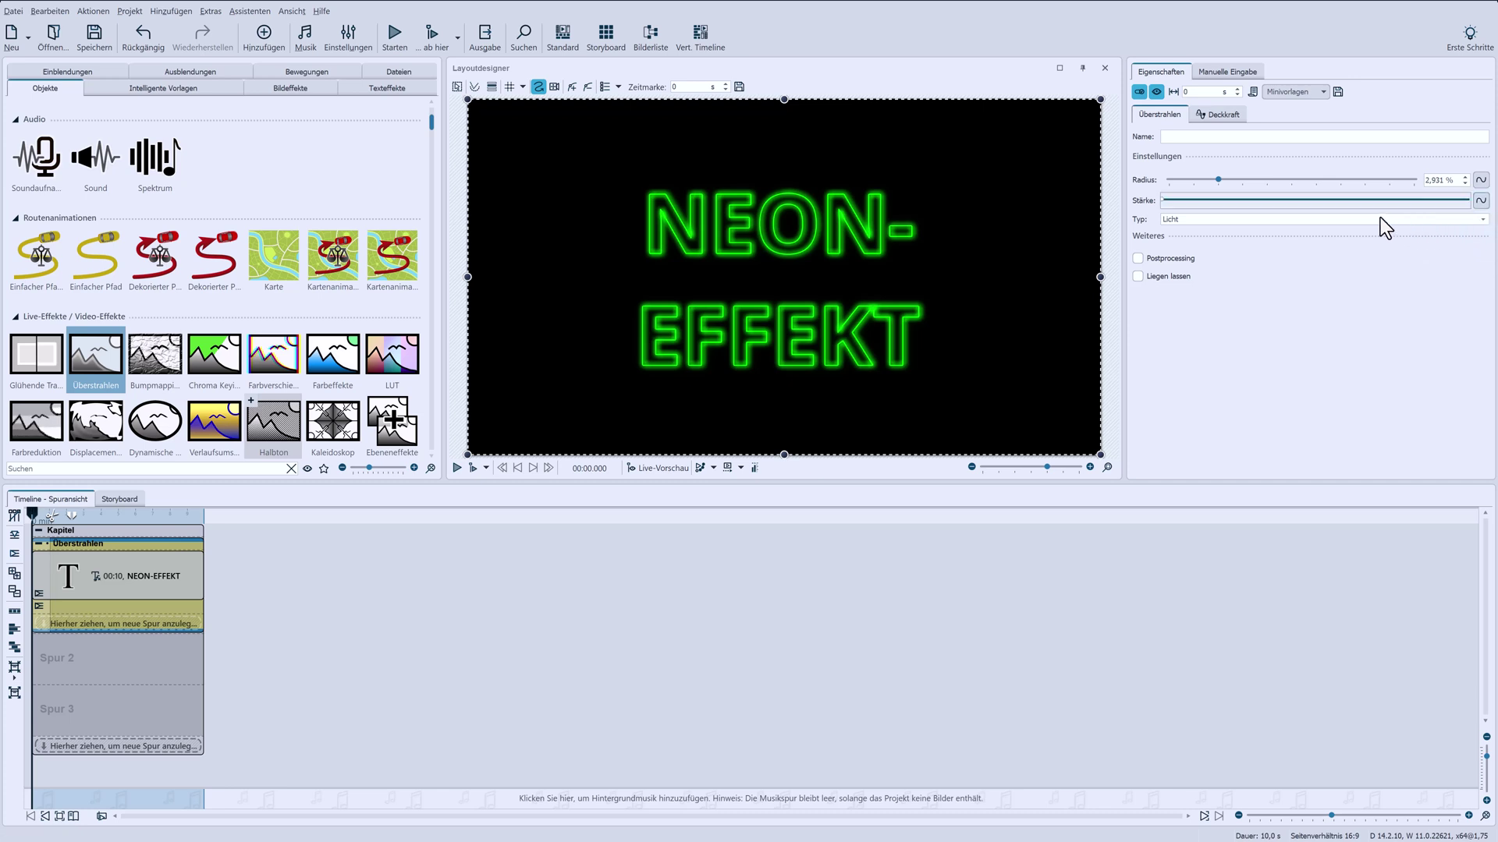
click(1304, 203)
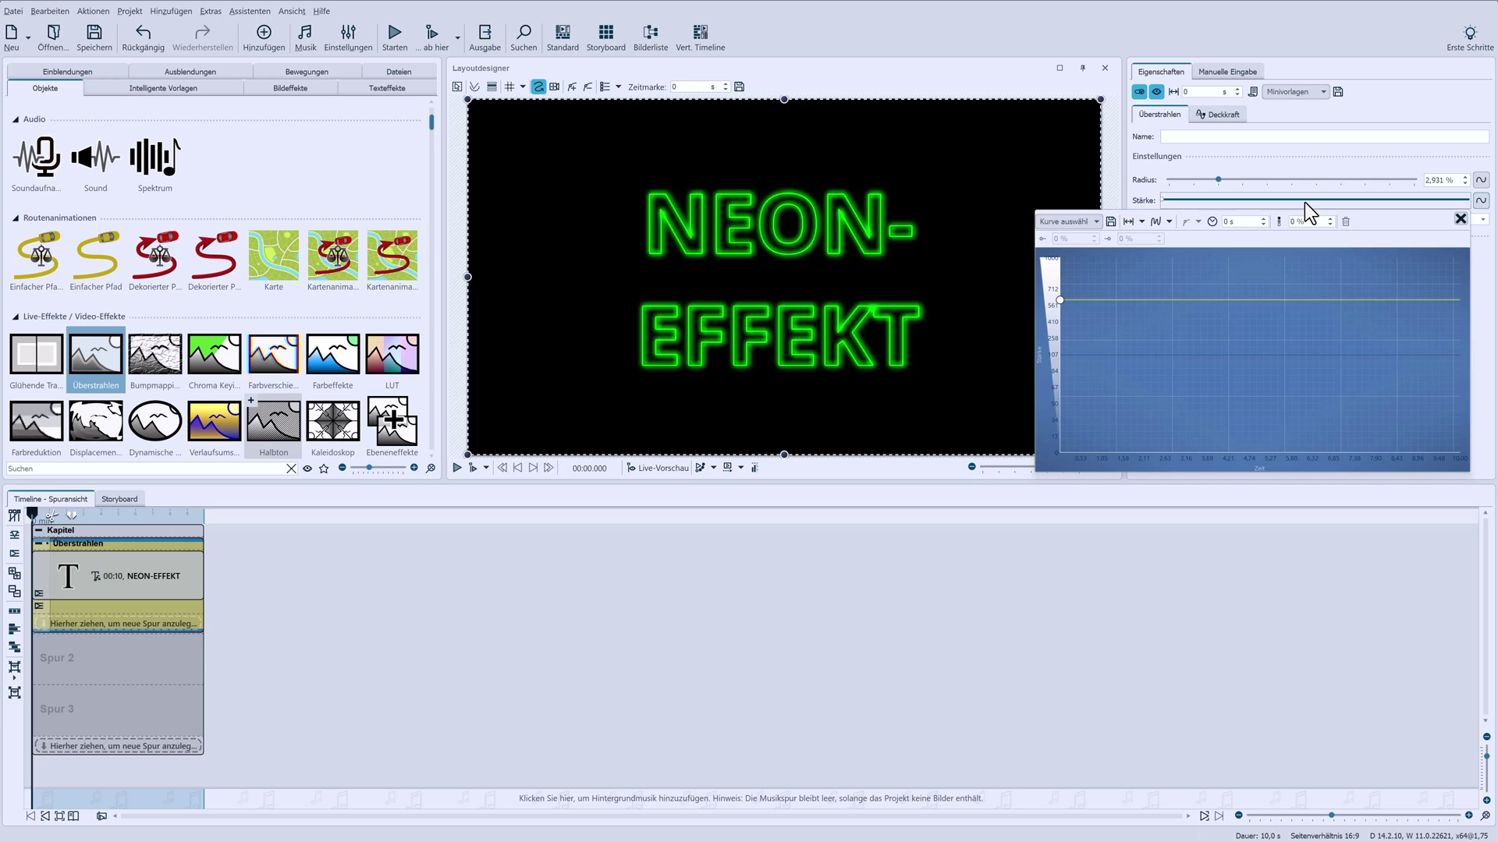
click(1091, 288)
click(1135, 301)
click(1167, 289)
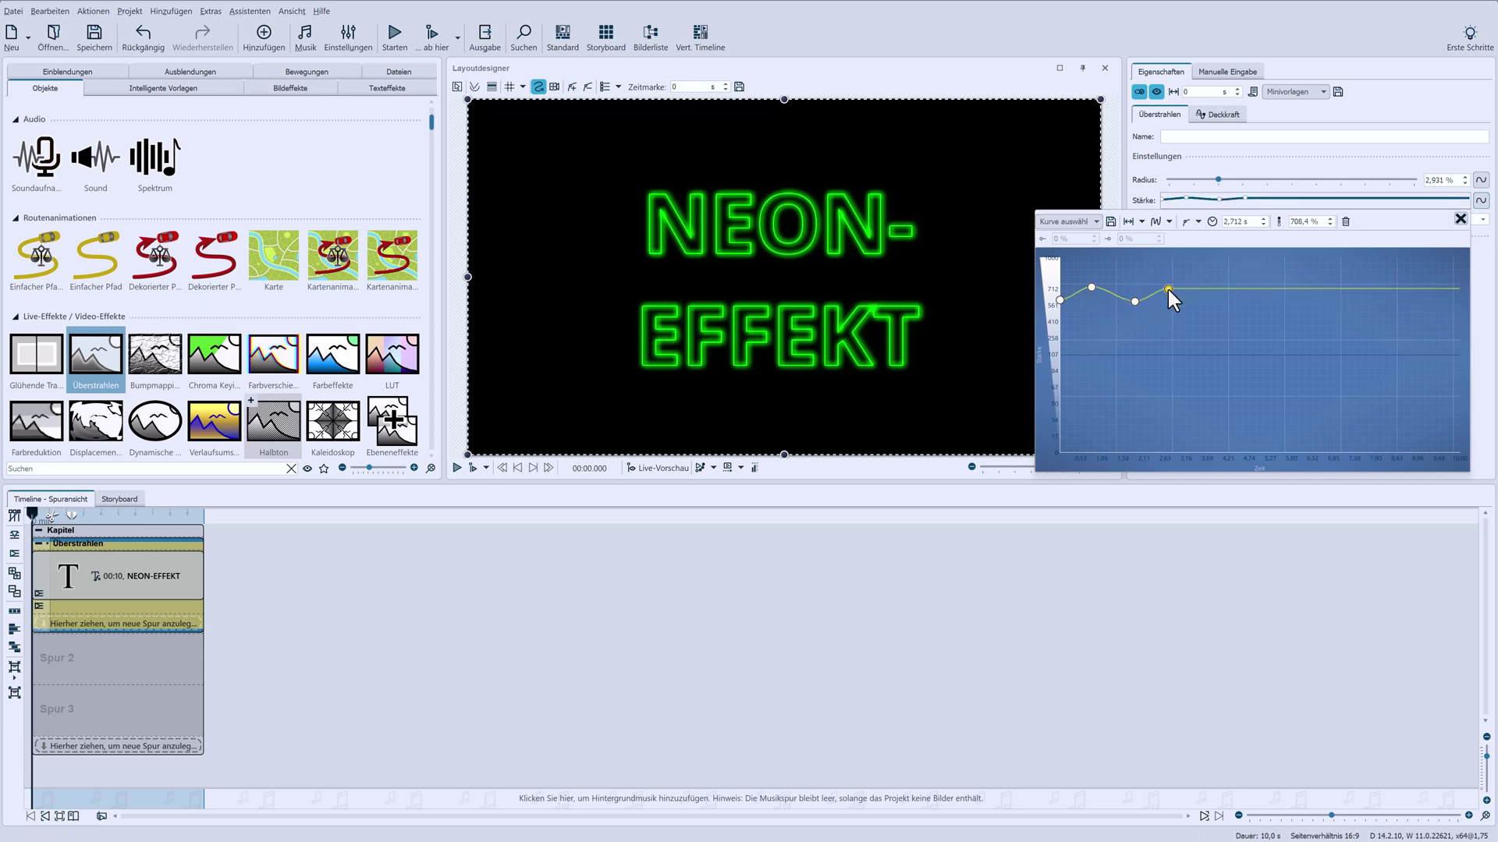
click(1344, 224)
click(1344, 224)
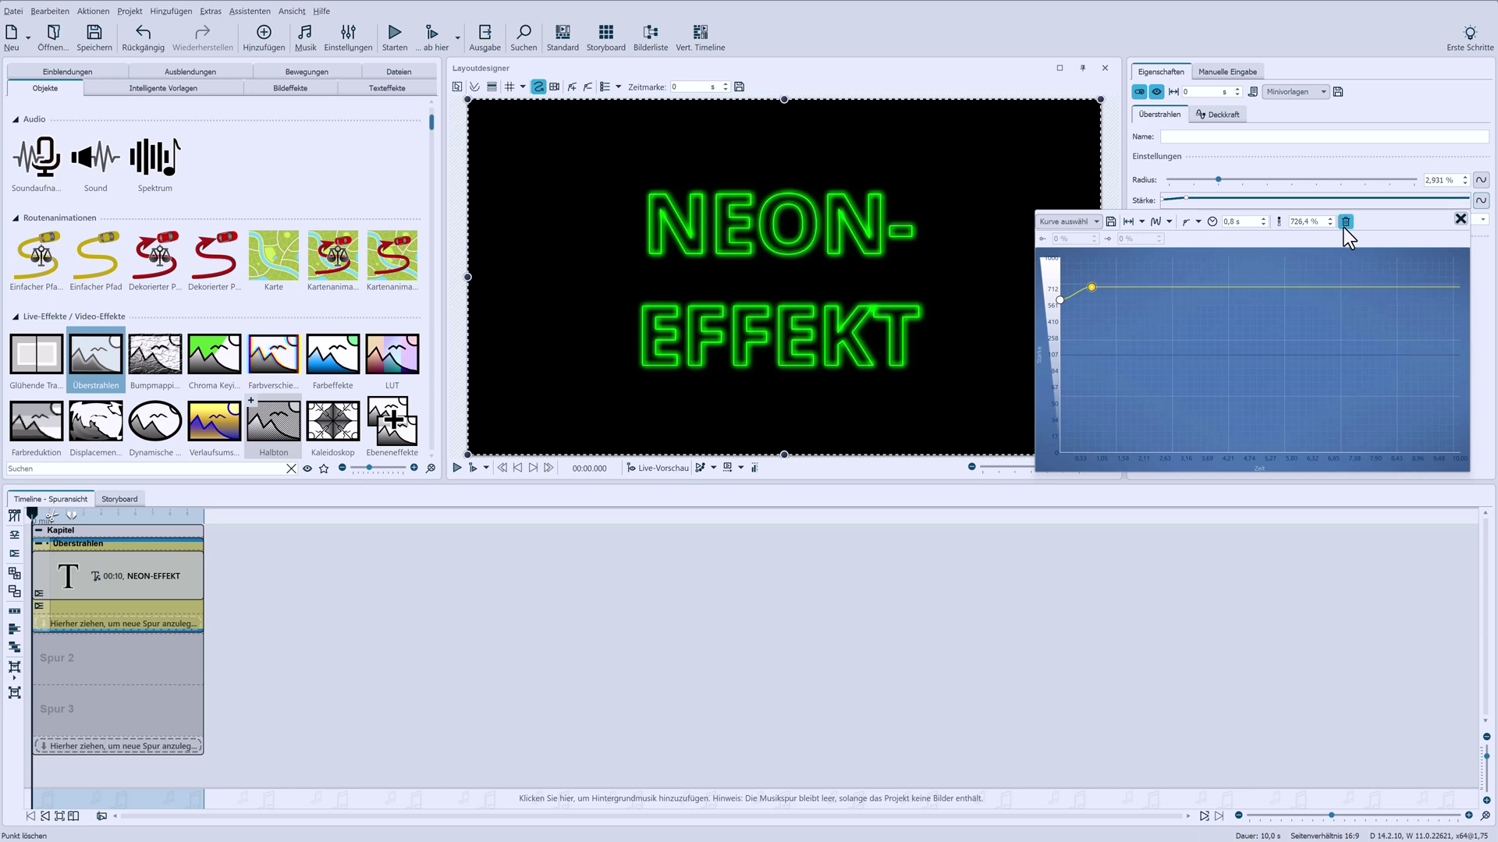
click(1344, 224)
Generate a random strength curve with 20 oscillations
click(1167, 222)
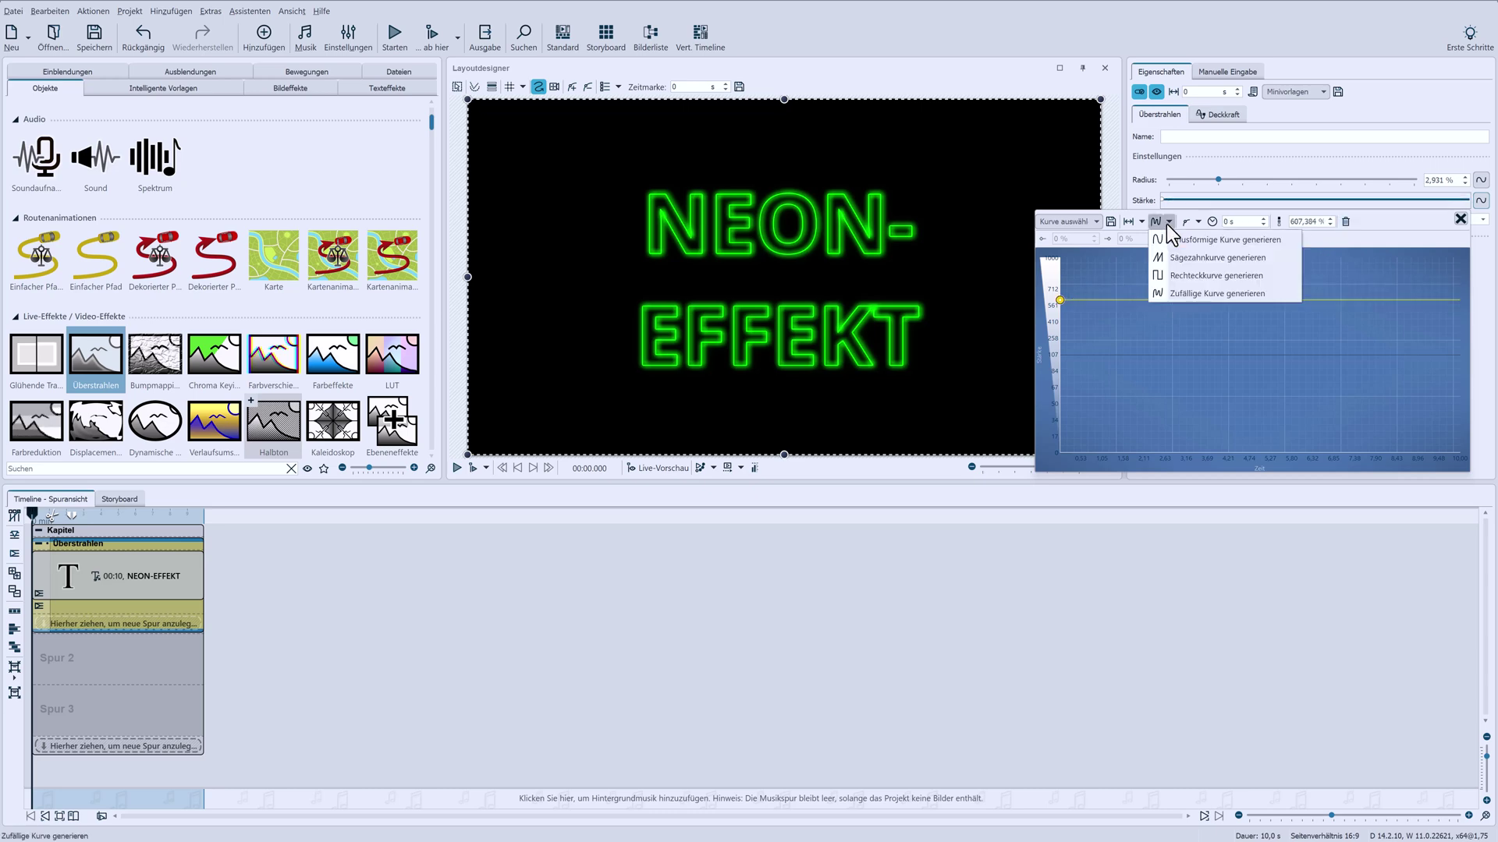
click(1177, 298)
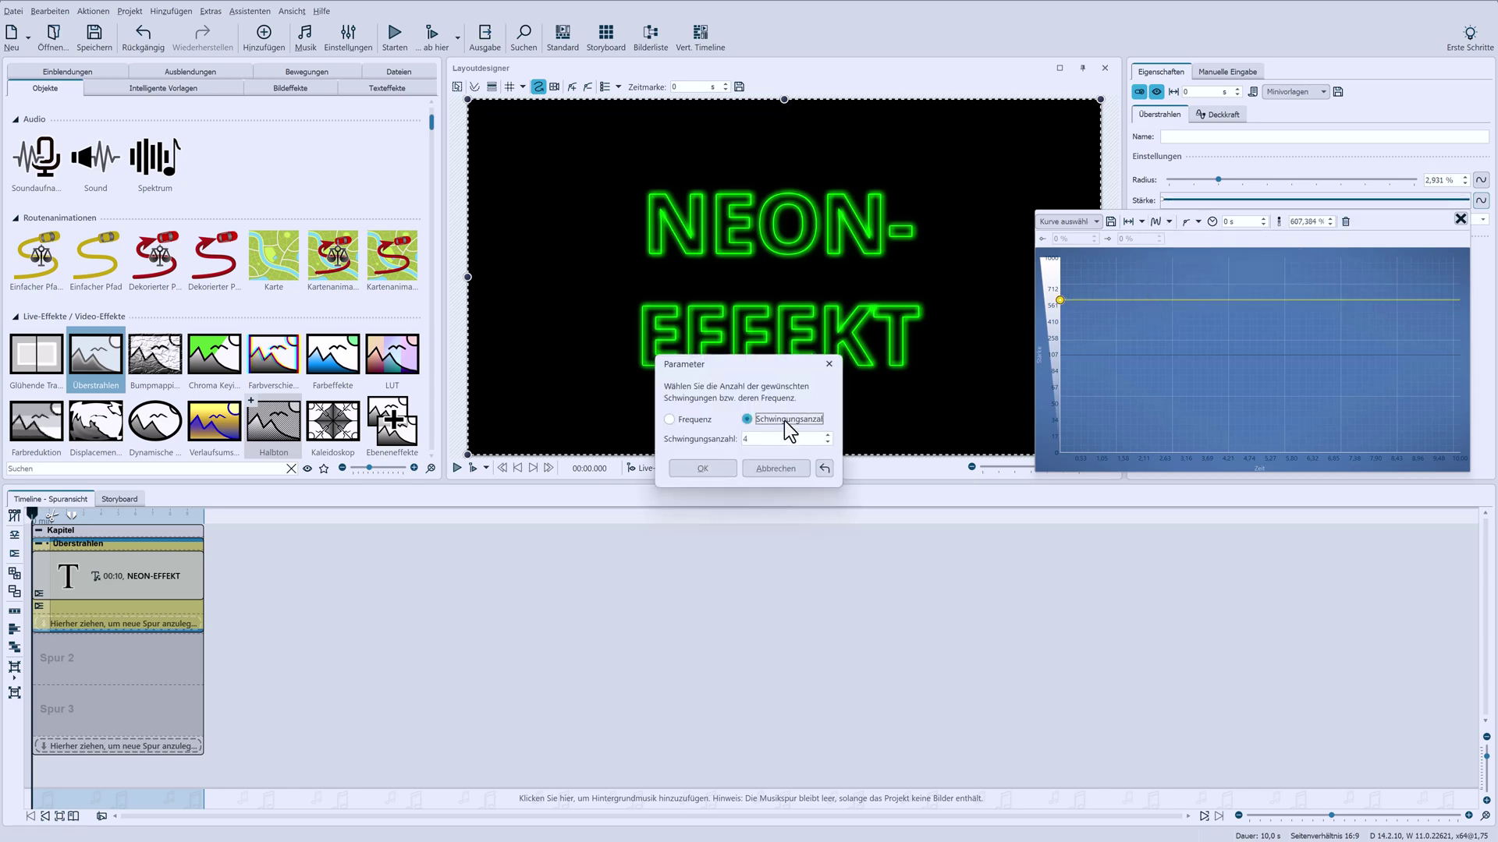
double_click(763, 442)
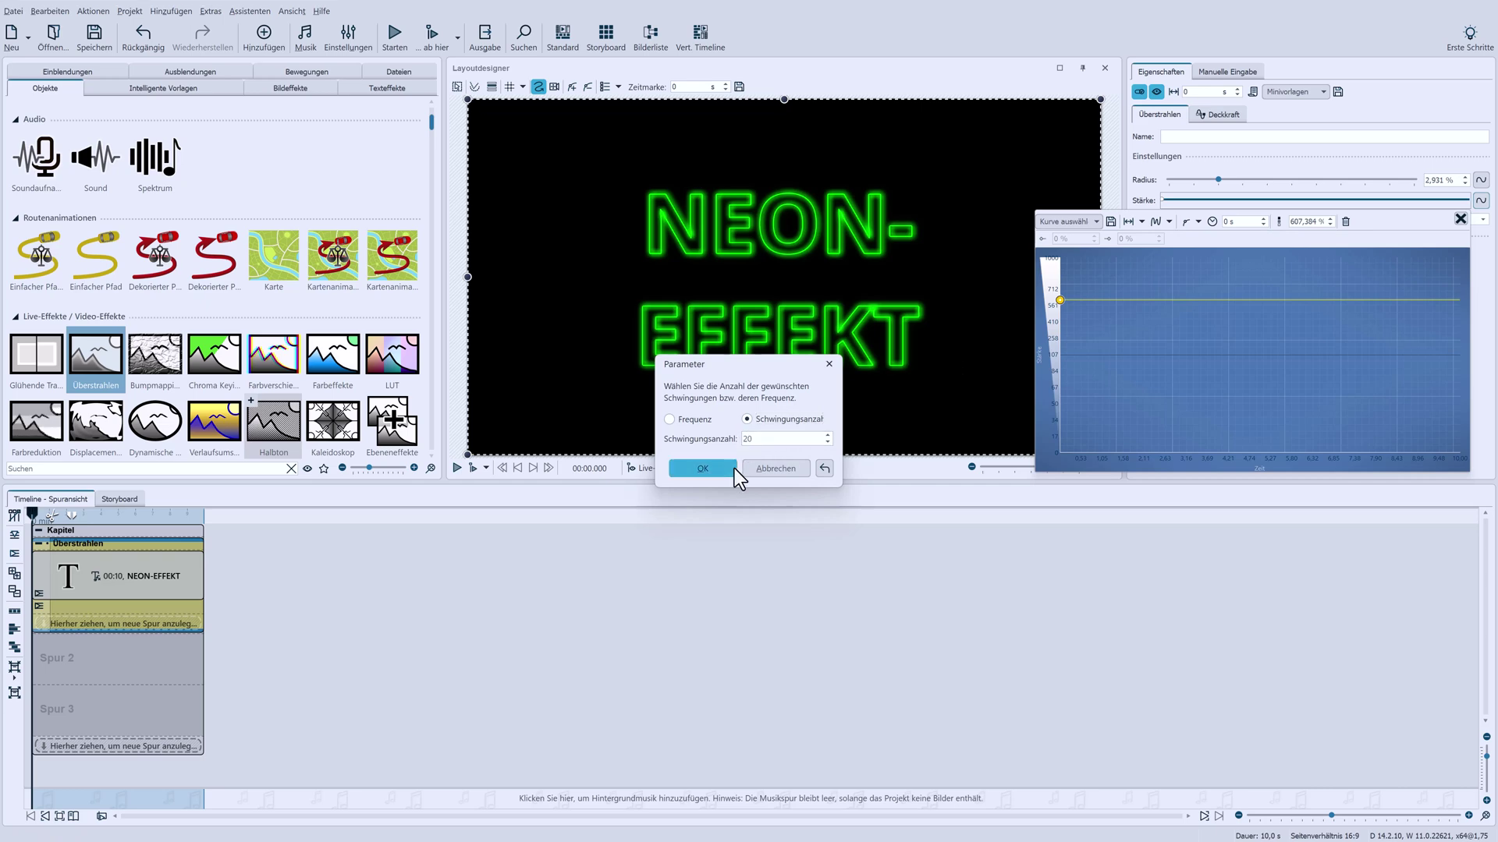
click(731, 469)
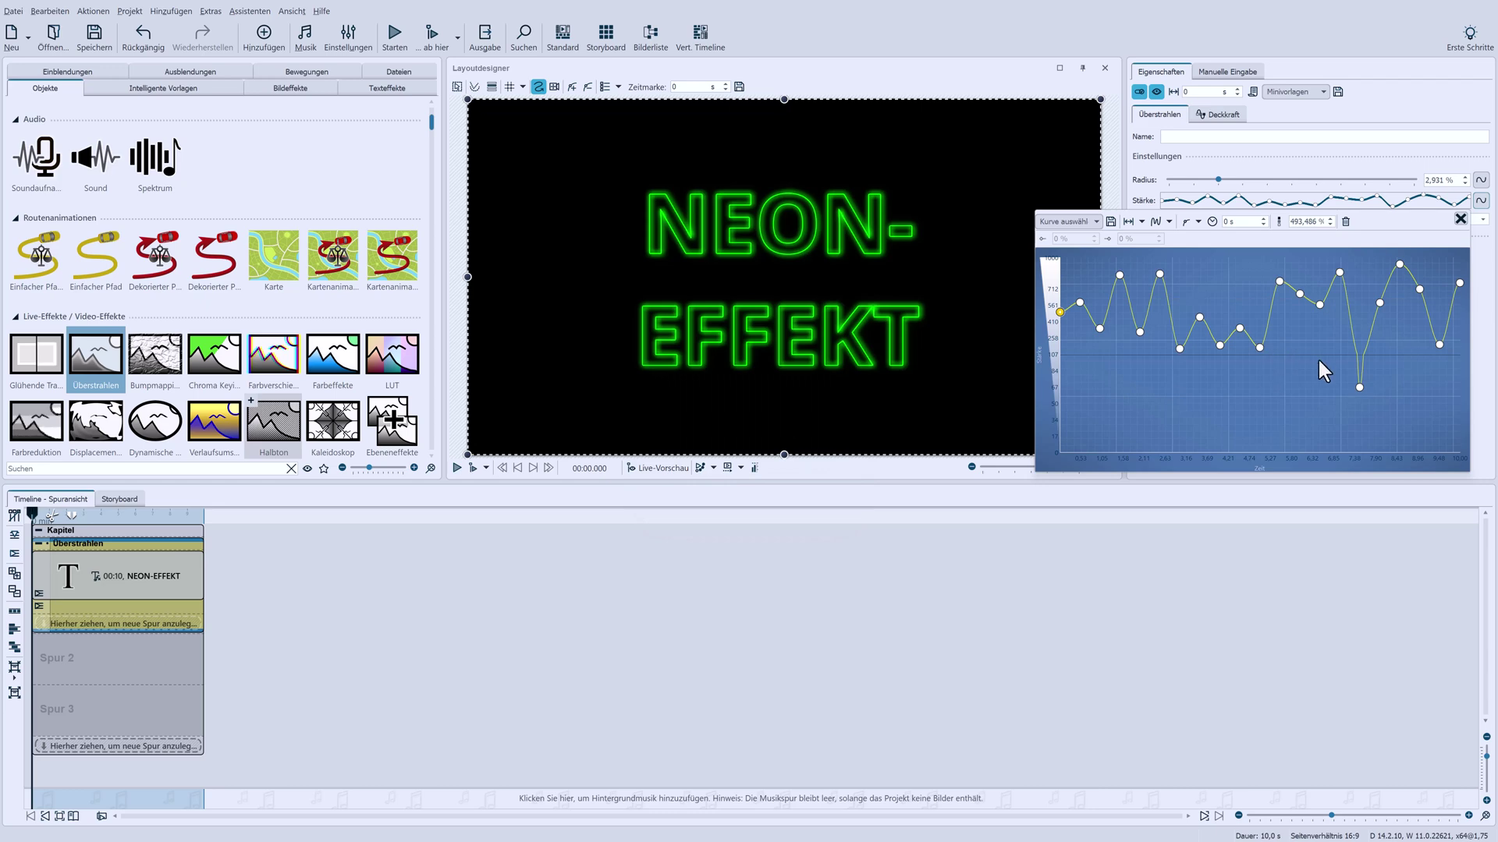
Even out the extreme points of the strength curve by raising the lowest dips, lowering the highest peak and lifting the weak middle peaks
drag(1361, 388, 1440, 330)
drag(1401, 263, 1404, 274)
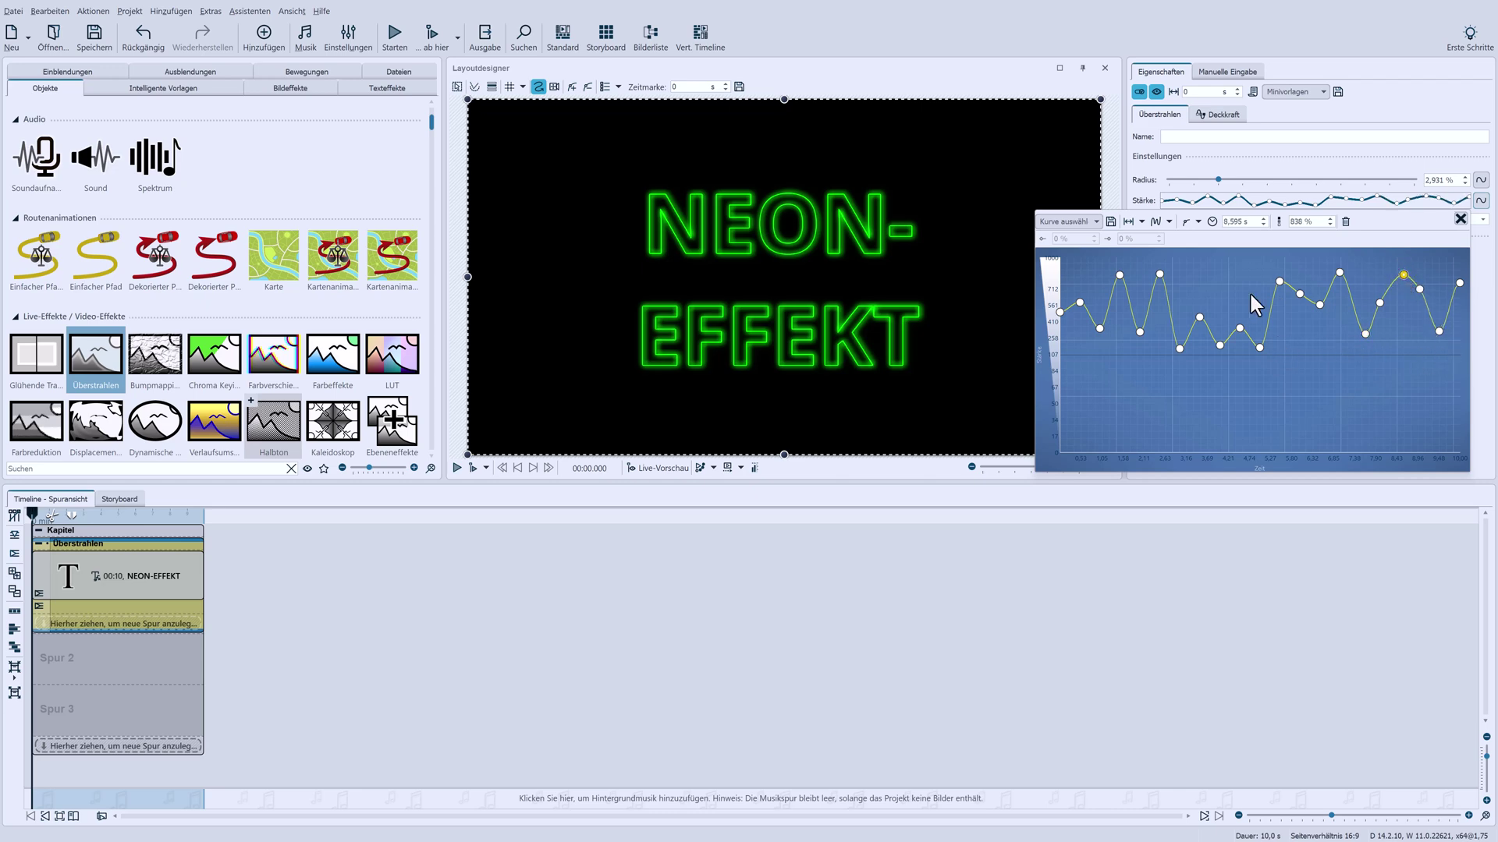
drag(1199, 317, 1242, 306)
drag(1260, 348, 1259, 335)
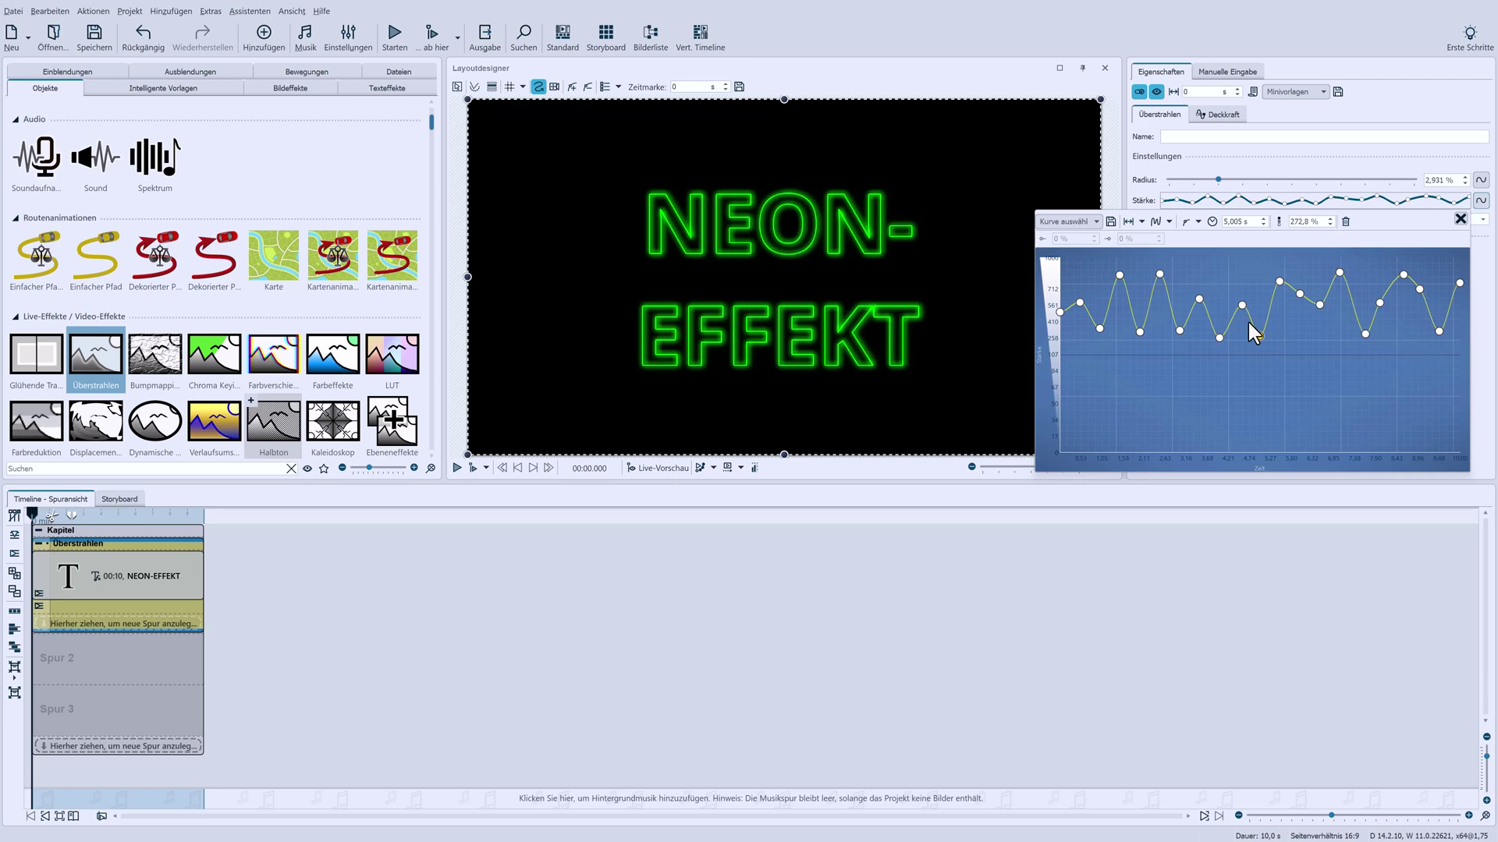
Play the preview to check the flickering glow, then stop it
click(456, 471)
click(456, 468)
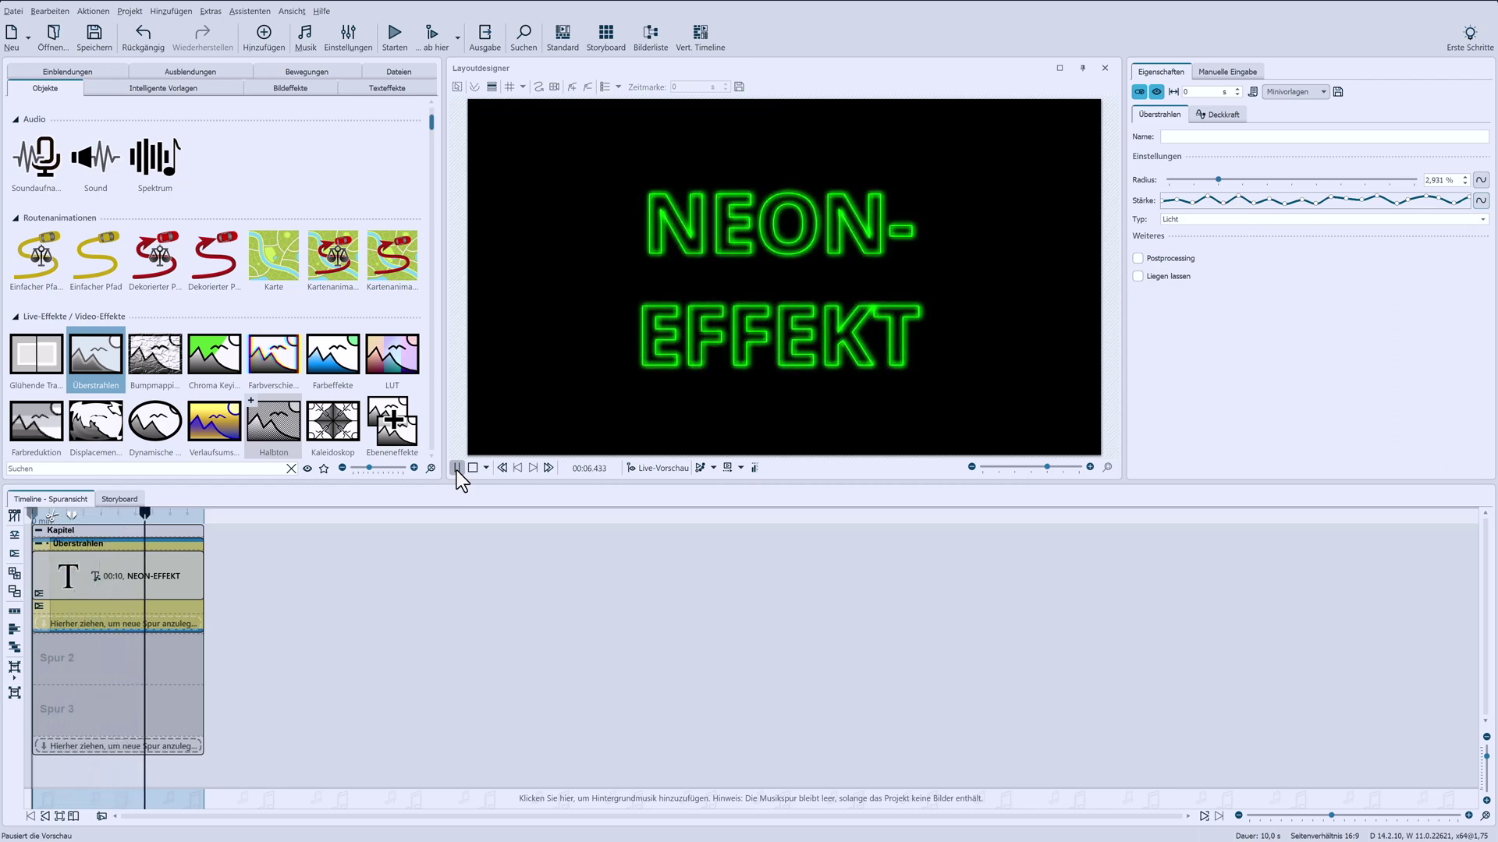
click(471, 469)
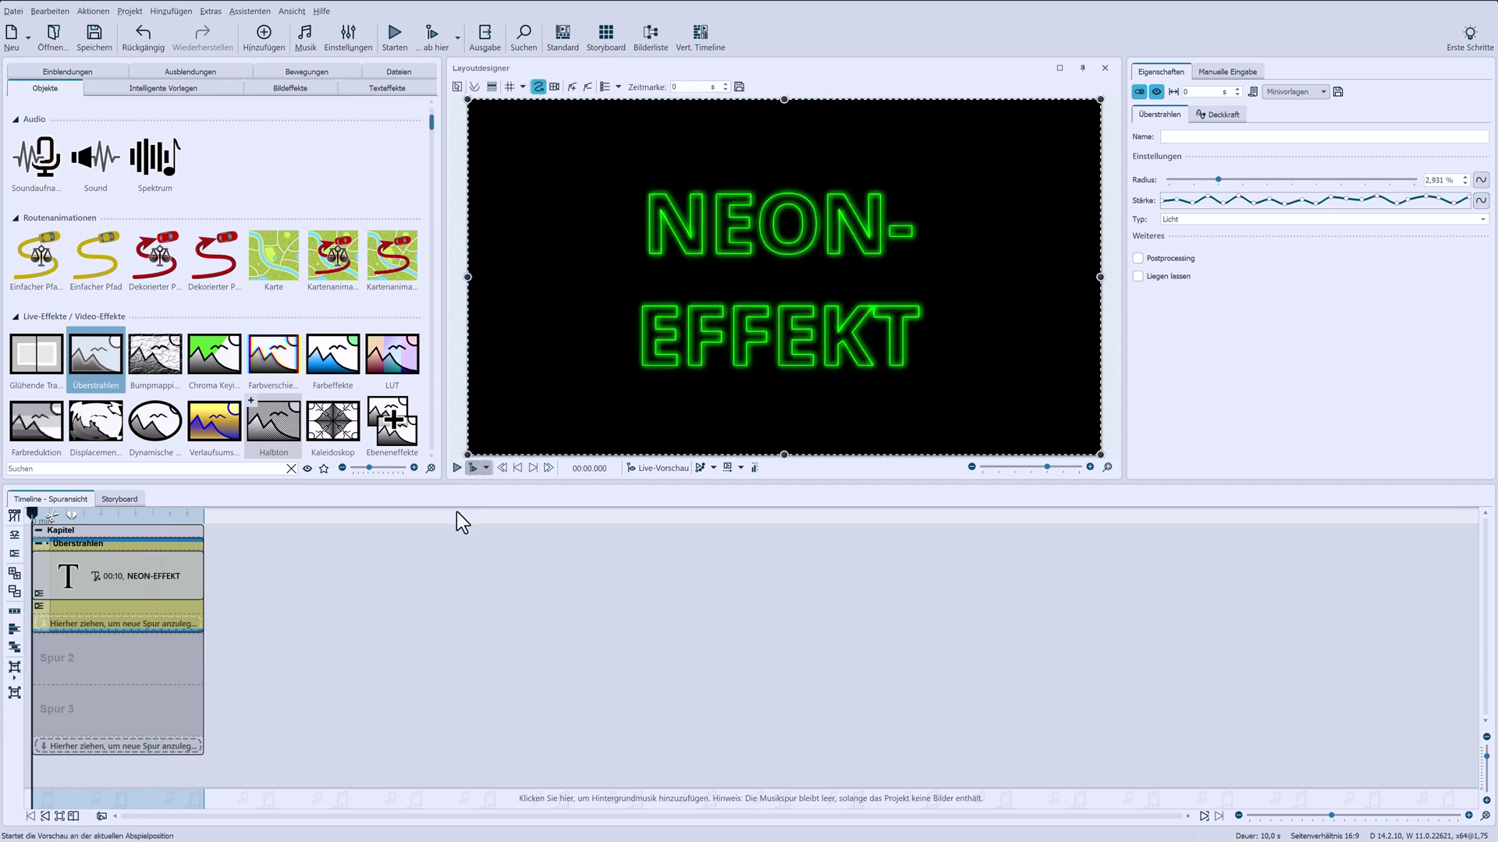
Set the NEON-EFFEKT text's opacity to 5 % and preview the glow with the faint fill
click(159, 577)
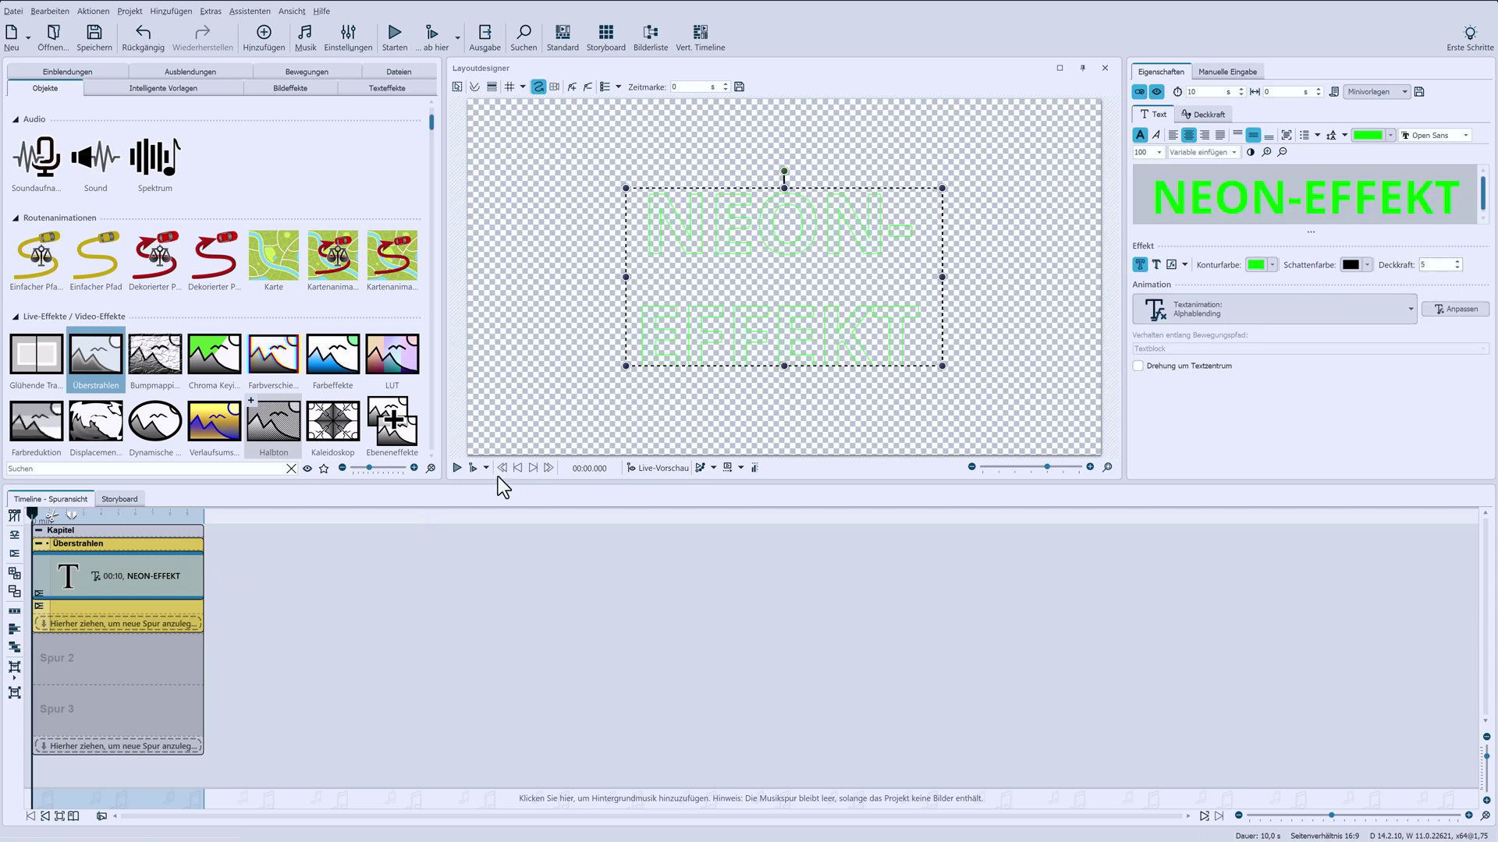
click(457, 468)
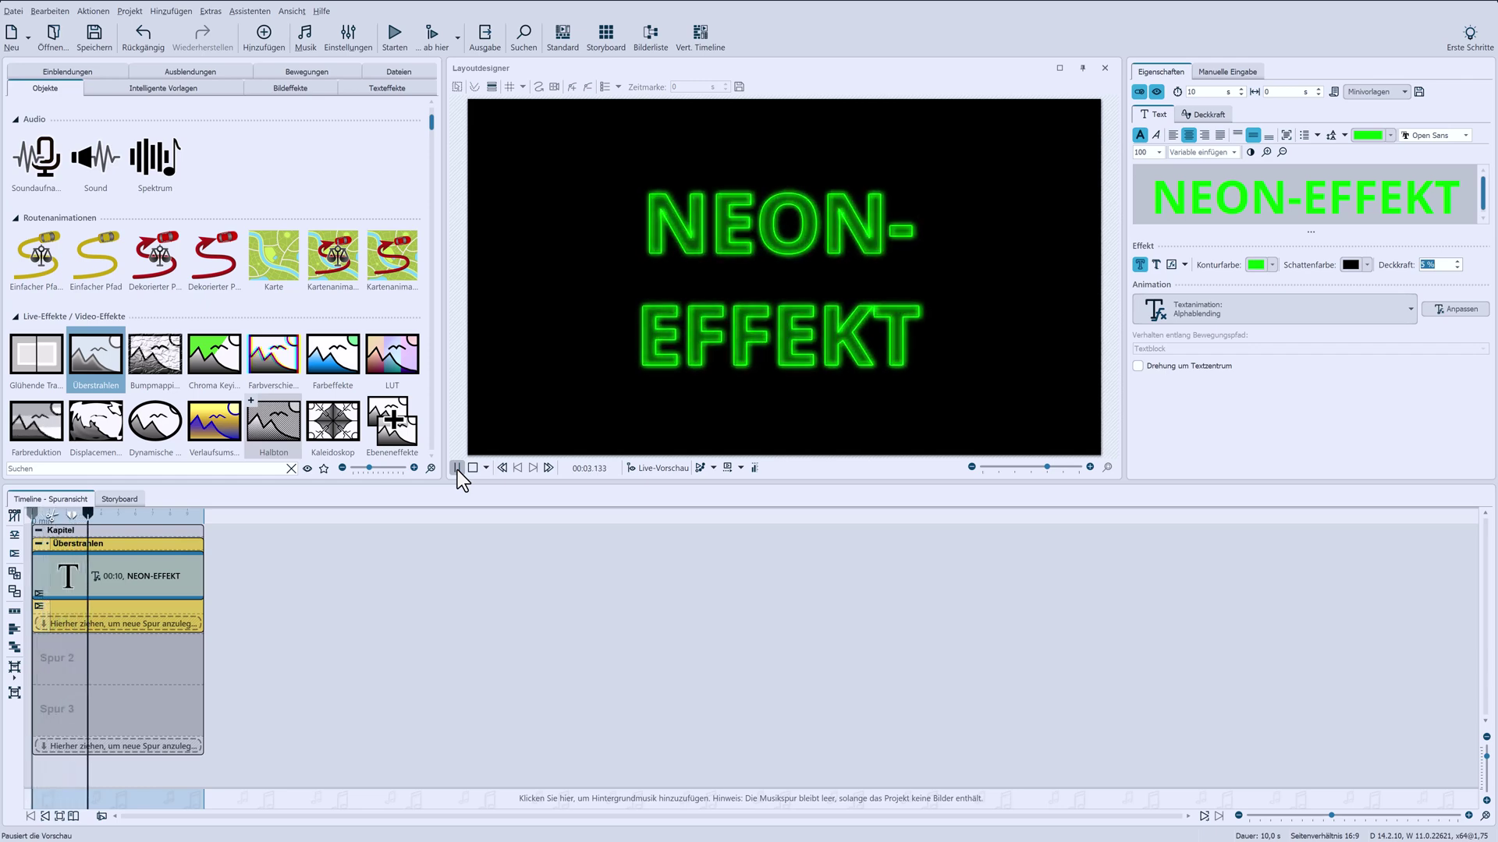
click(472, 468)
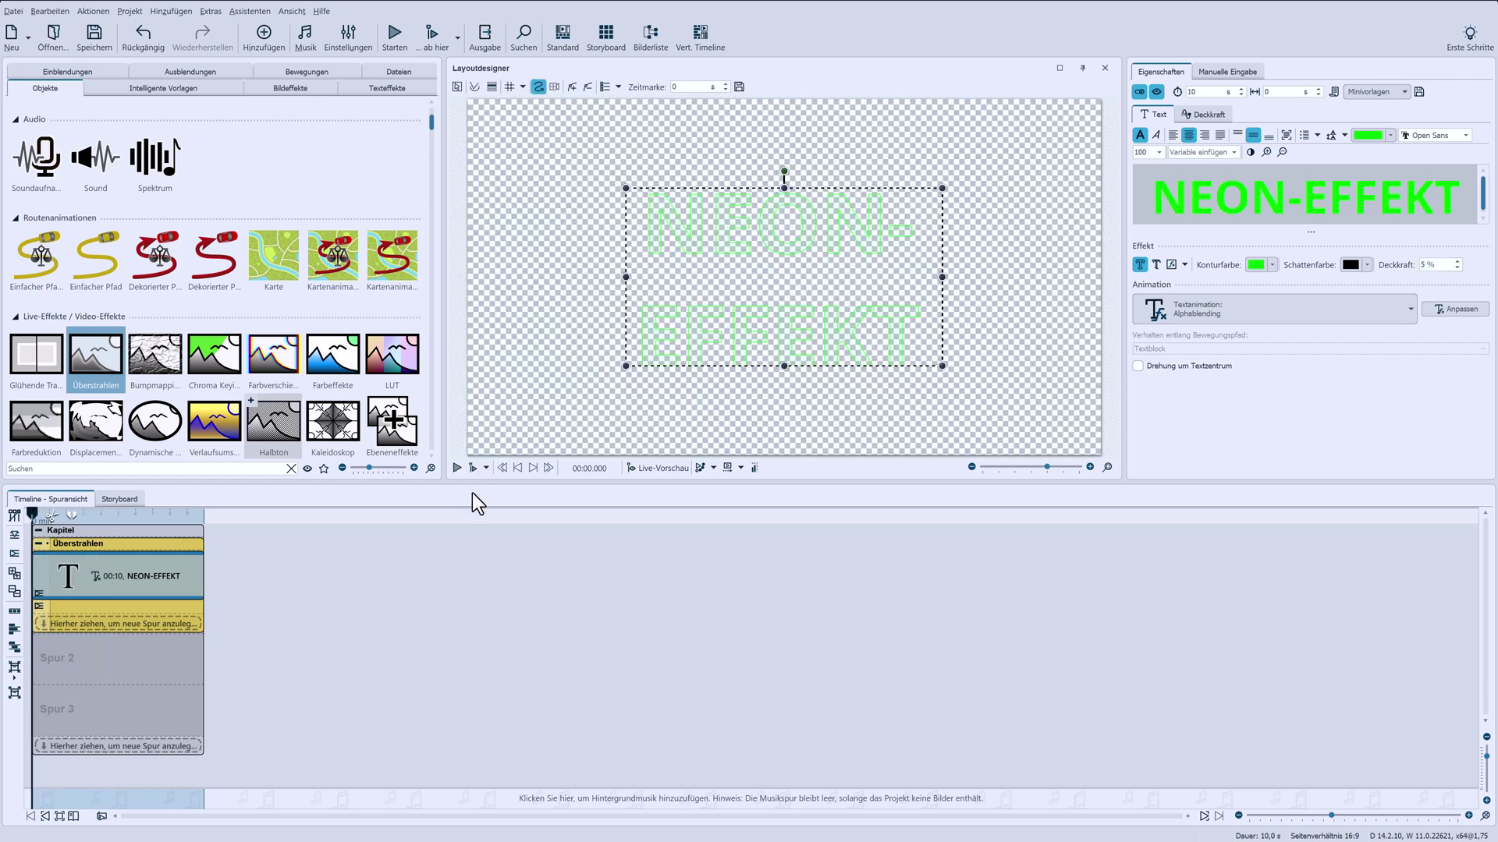
Flatten the end of the Überstrahlen strength curve by deleting the points after its last dip and lowering the final point to the same level
click(195, 543)
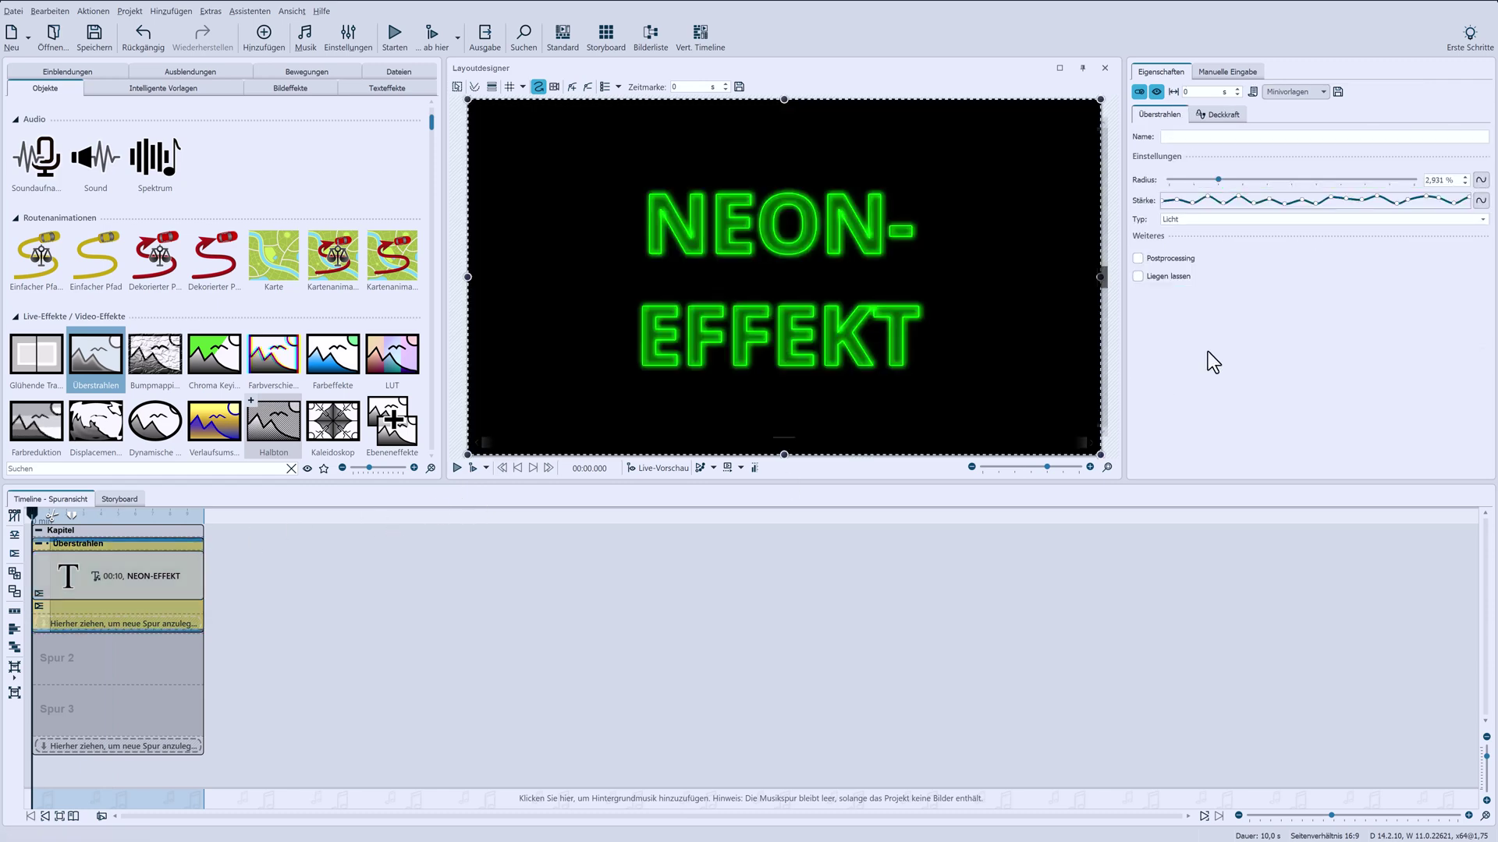
click(1356, 206)
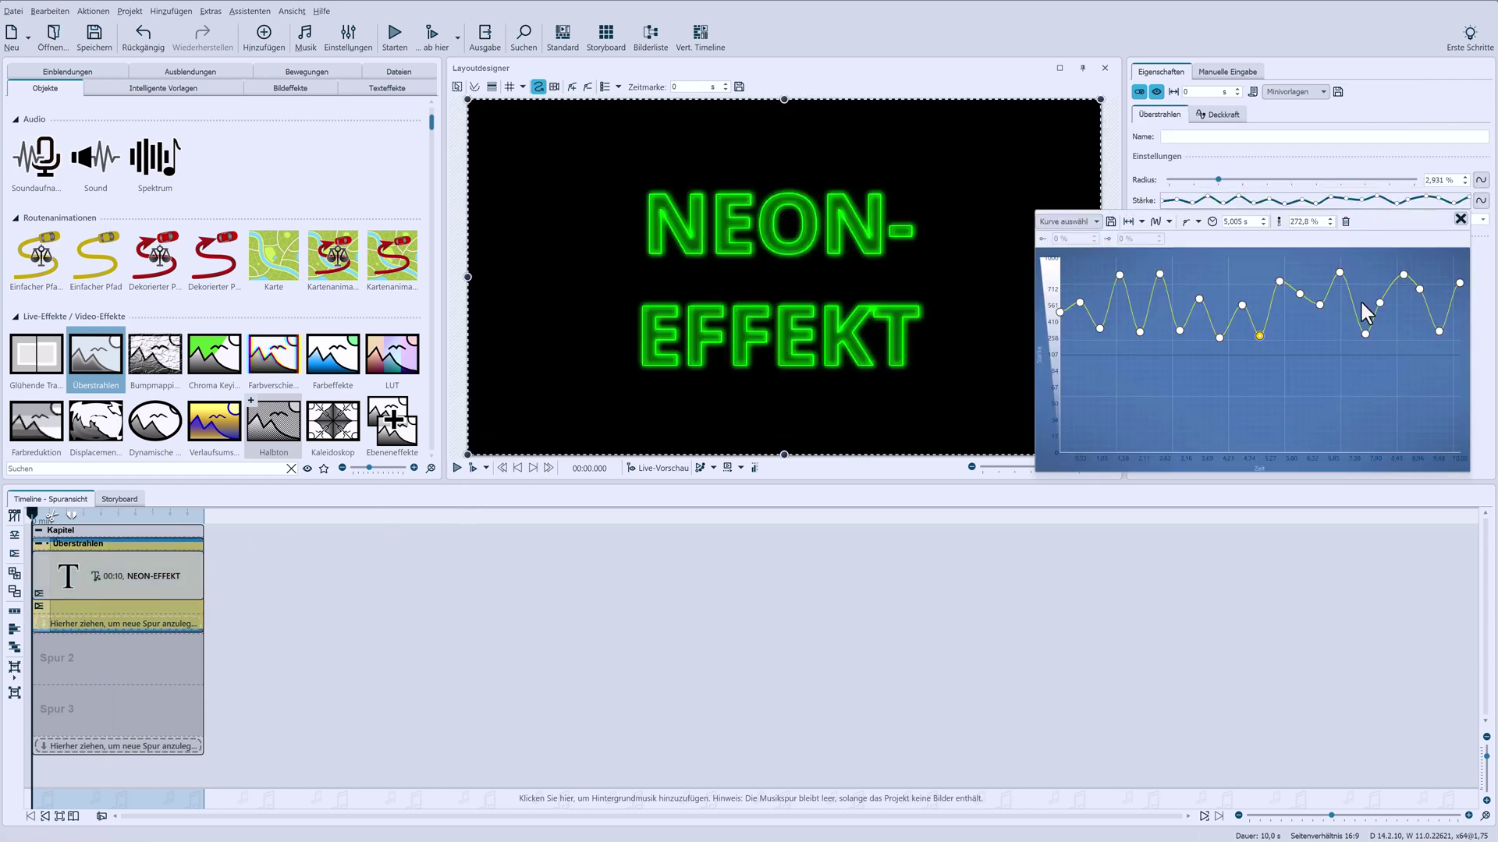
click(1379, 302)
click(1346, 221)
click(1403, 275)
click(1346, 222)
click(1350, 226)
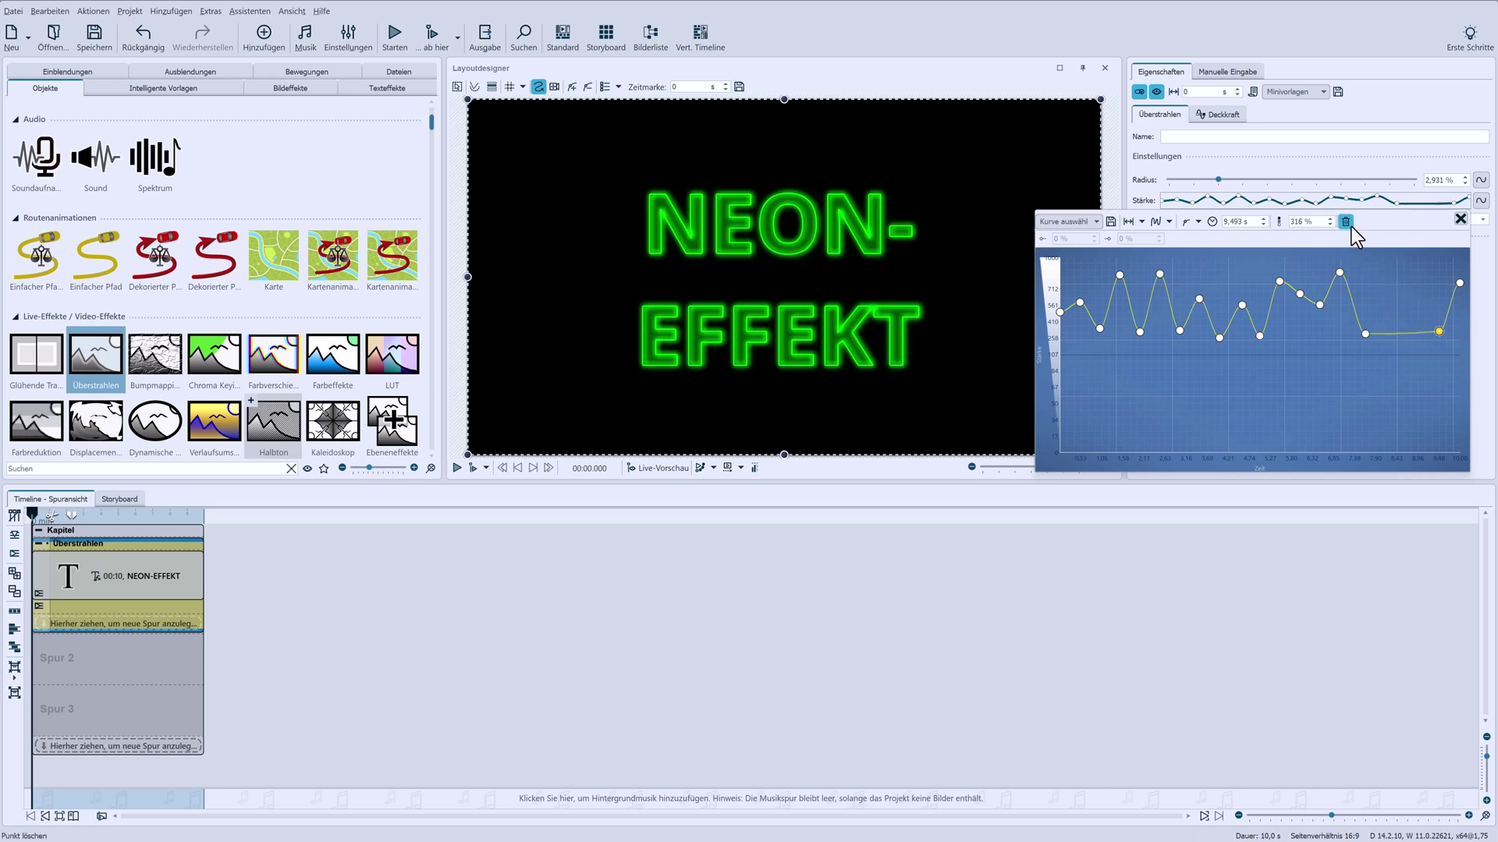
click(1350, 227)
drag(1460, 282, 1461, 334)
click(195, 544)
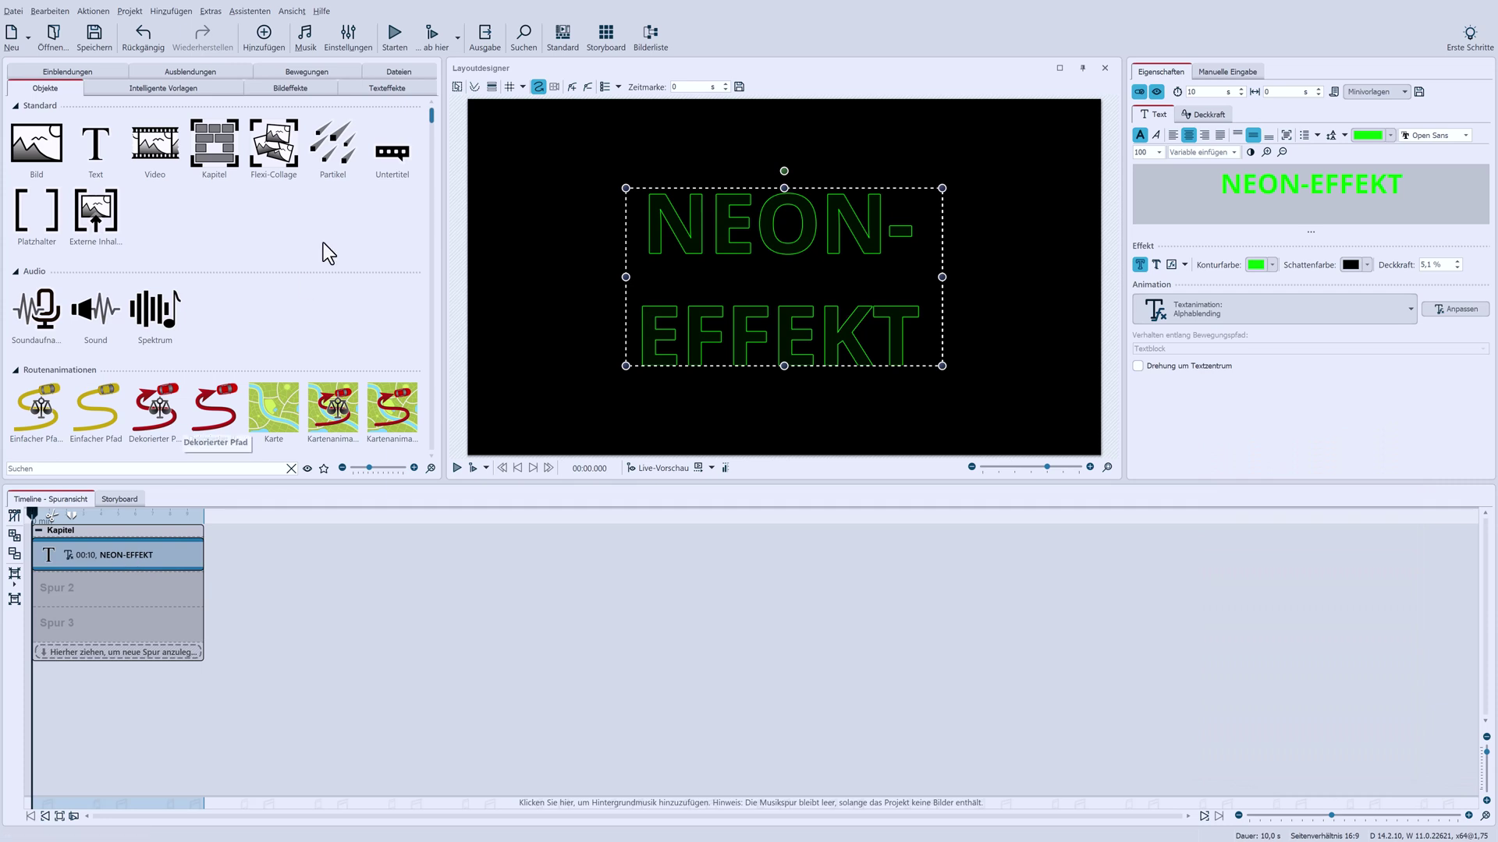
Apply the Überstrahlen effect to the NEON-EFFEKT text with a radius of about 2.5 % and a strength of about 100 %
drag(430, 114, 433, 123)
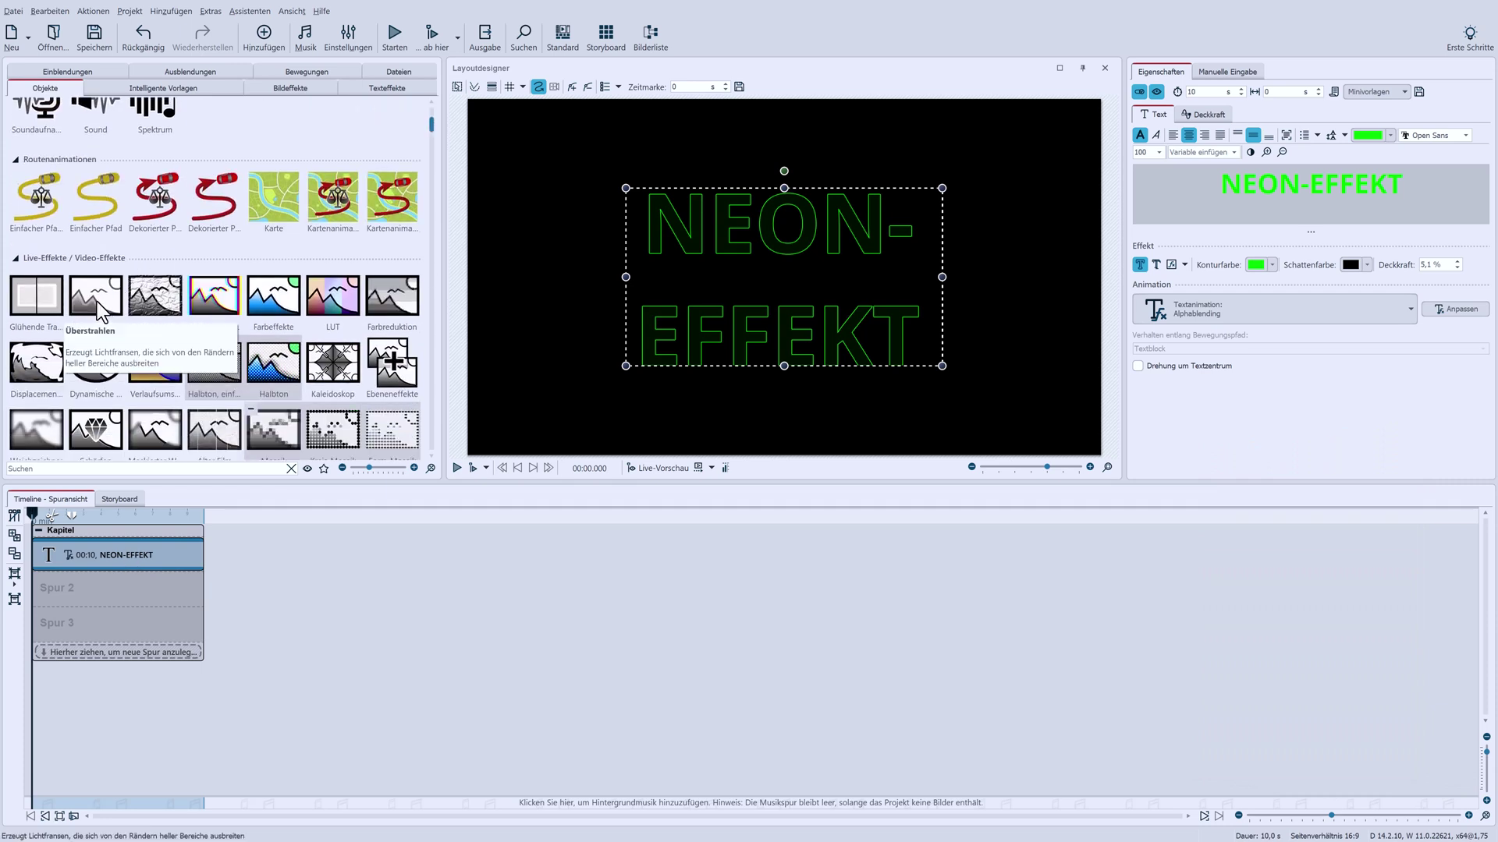
drag(97, 302, 90, 554)
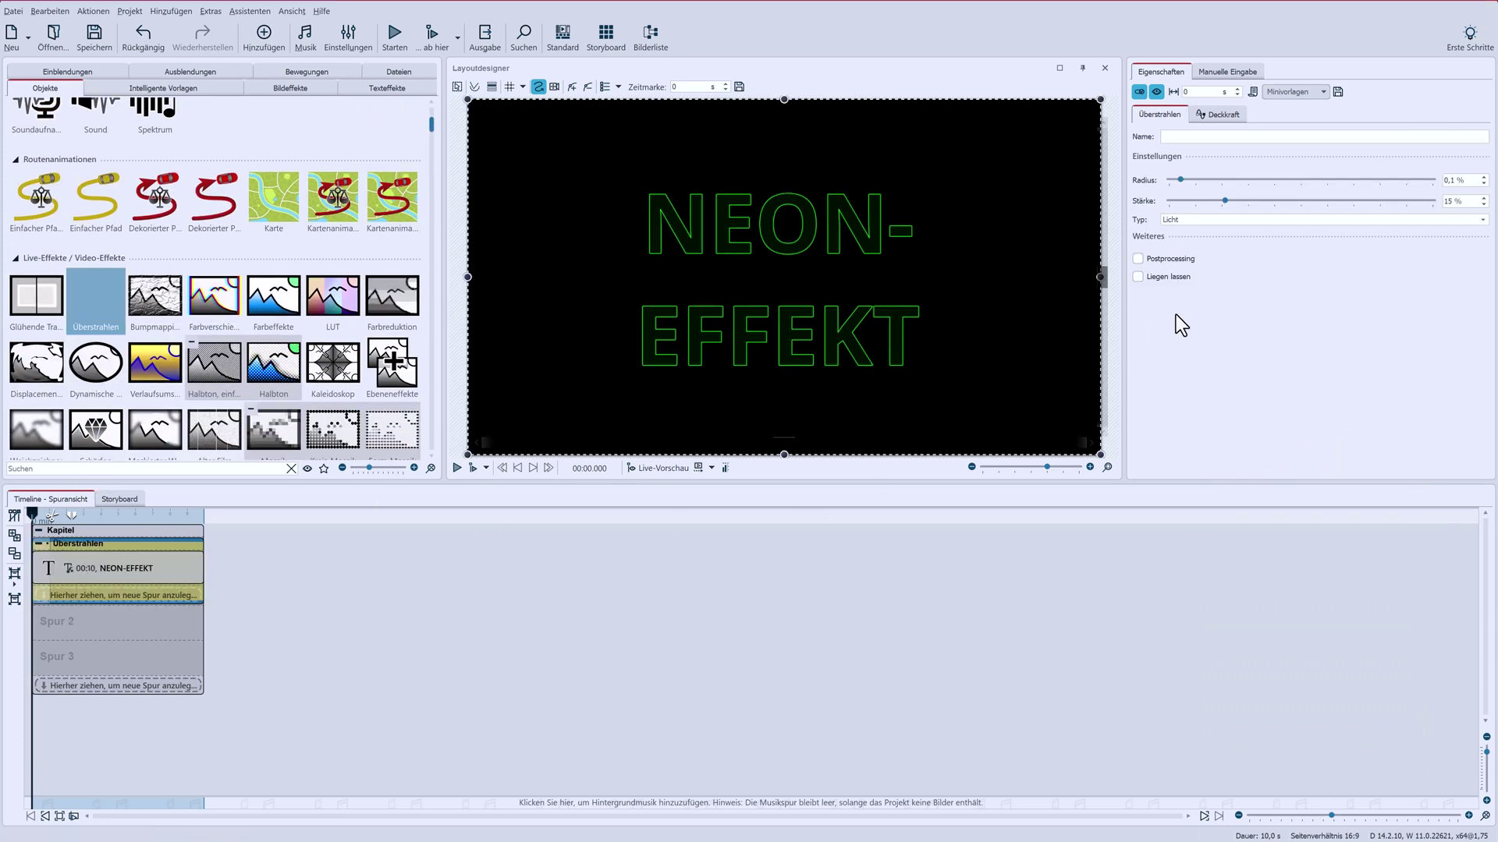
drag(1180, 180, 1312, 205)
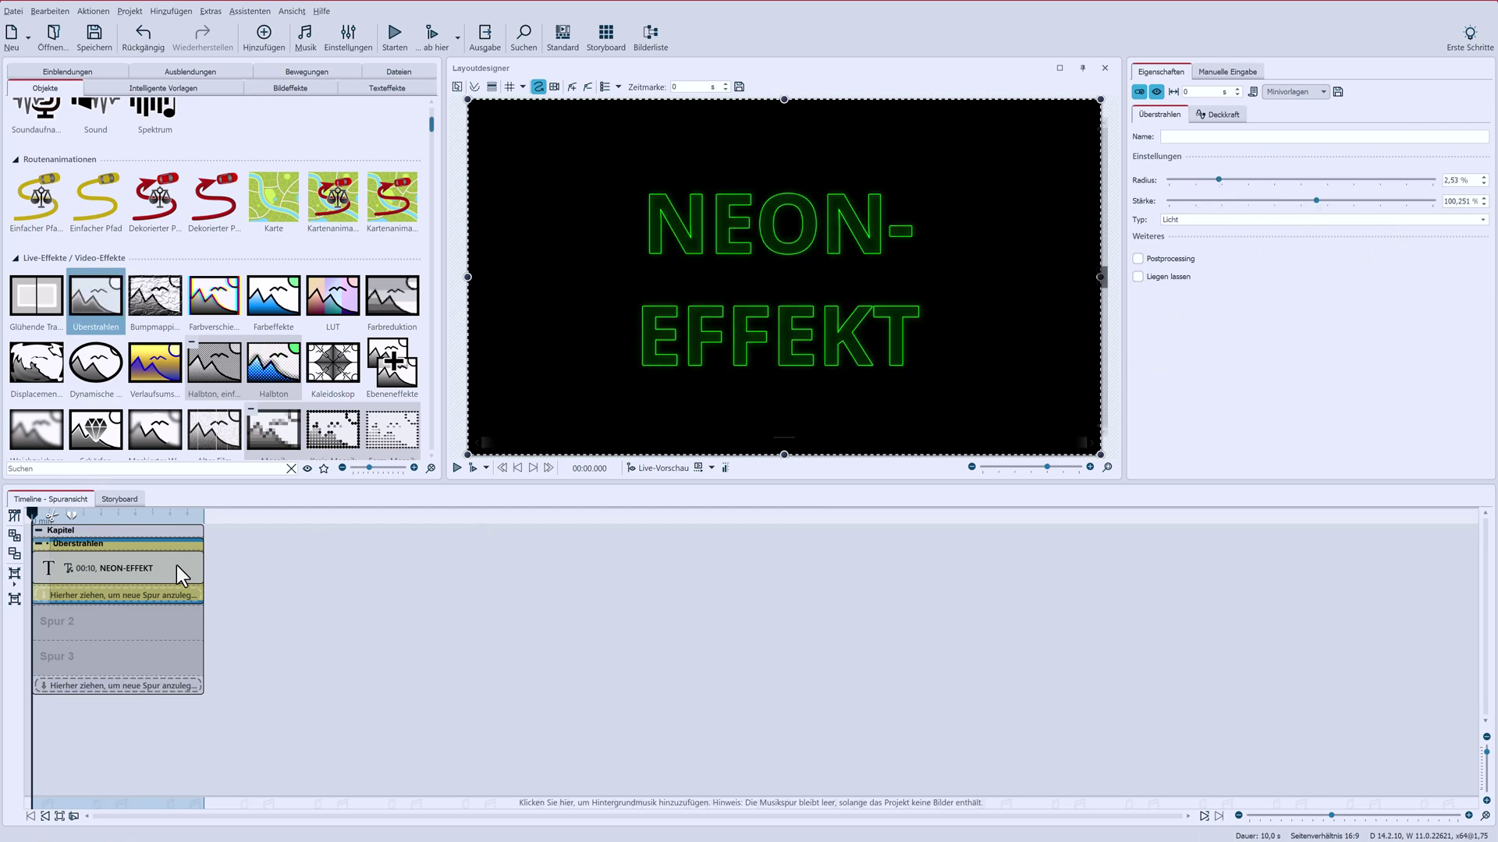
Duplicate the Überstrahlen group onto the second track, starting at 0 s, and raise the copy's strength to about 572 %
key(ctrl+c)
key(ctrl+v)
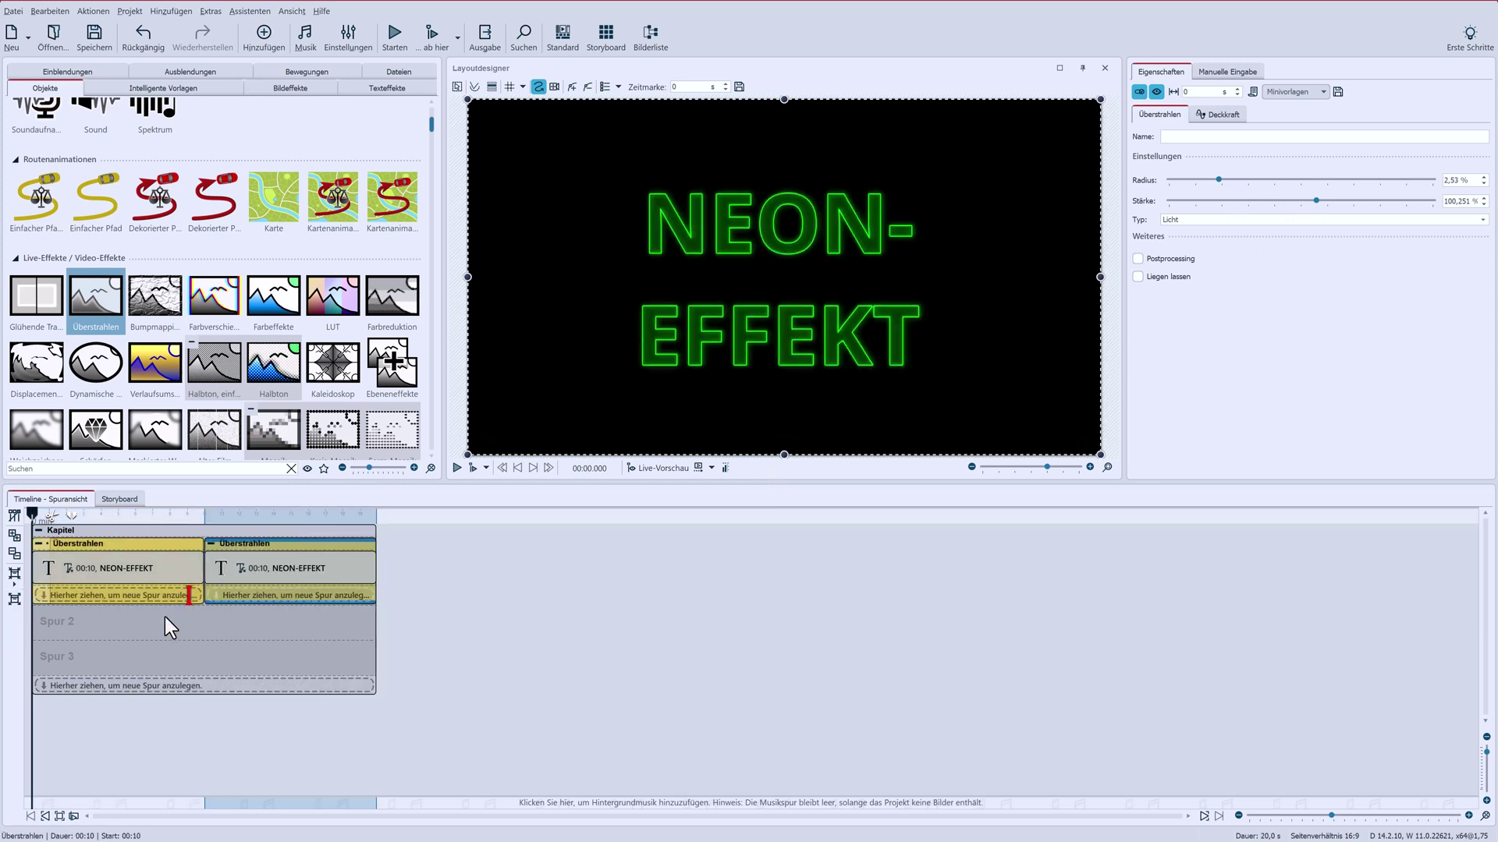
drag(103, 638, 146, 617)
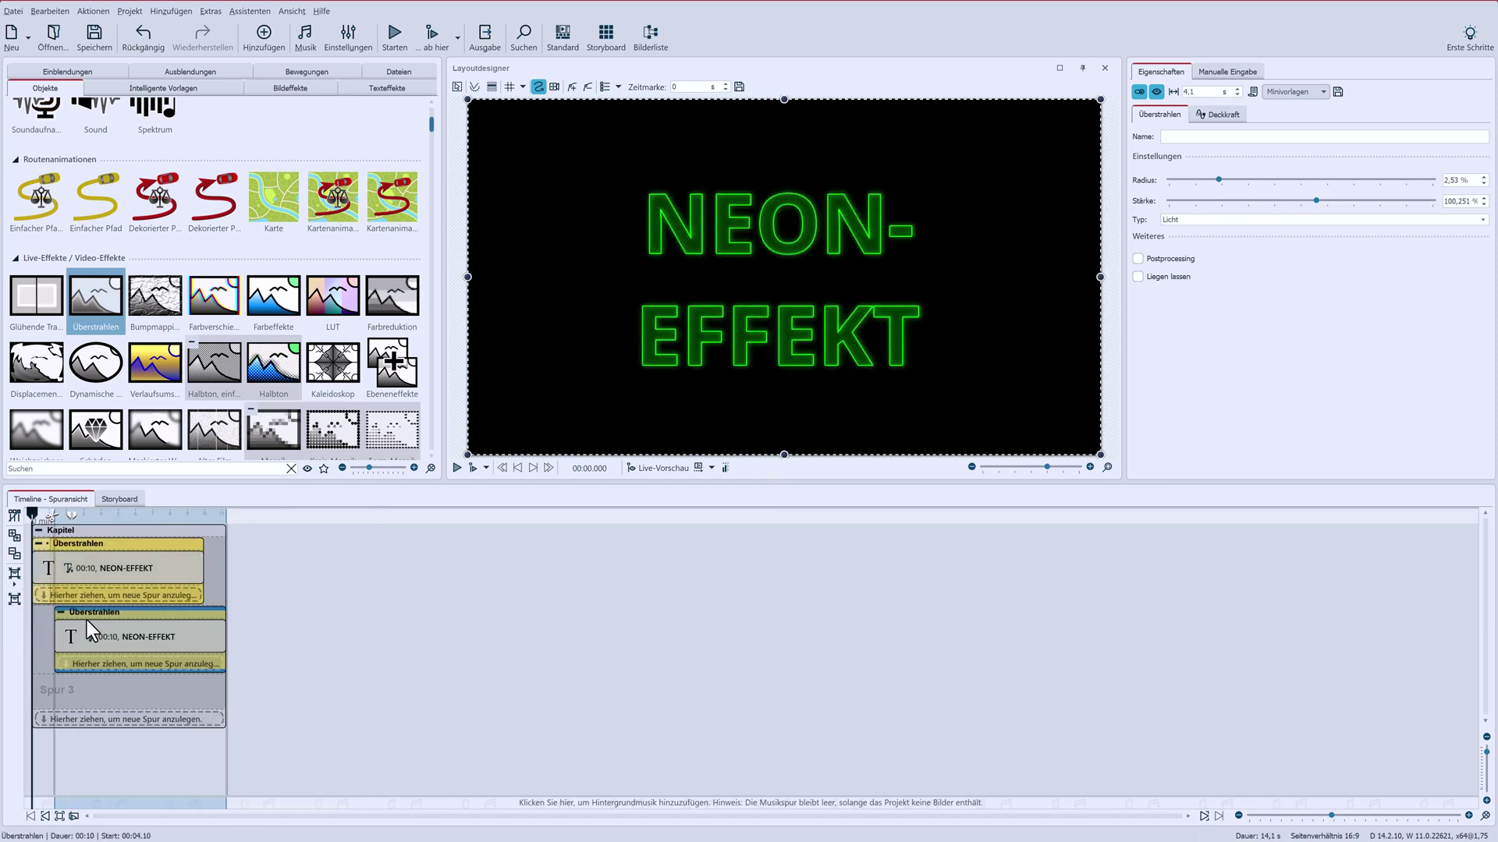
click(1144, 276)
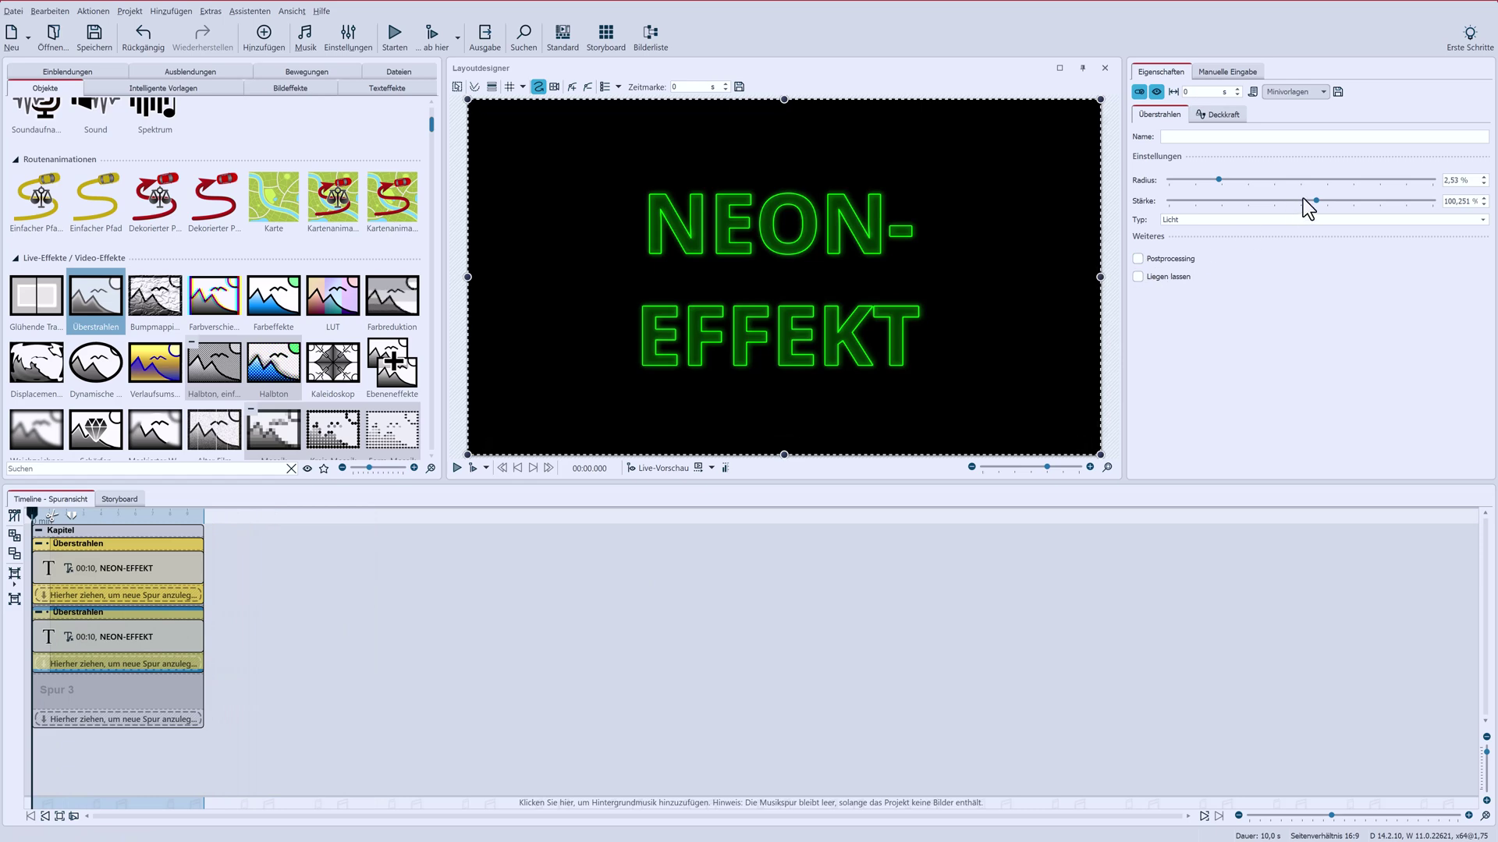
drag(1317, 203, 1413, 194)
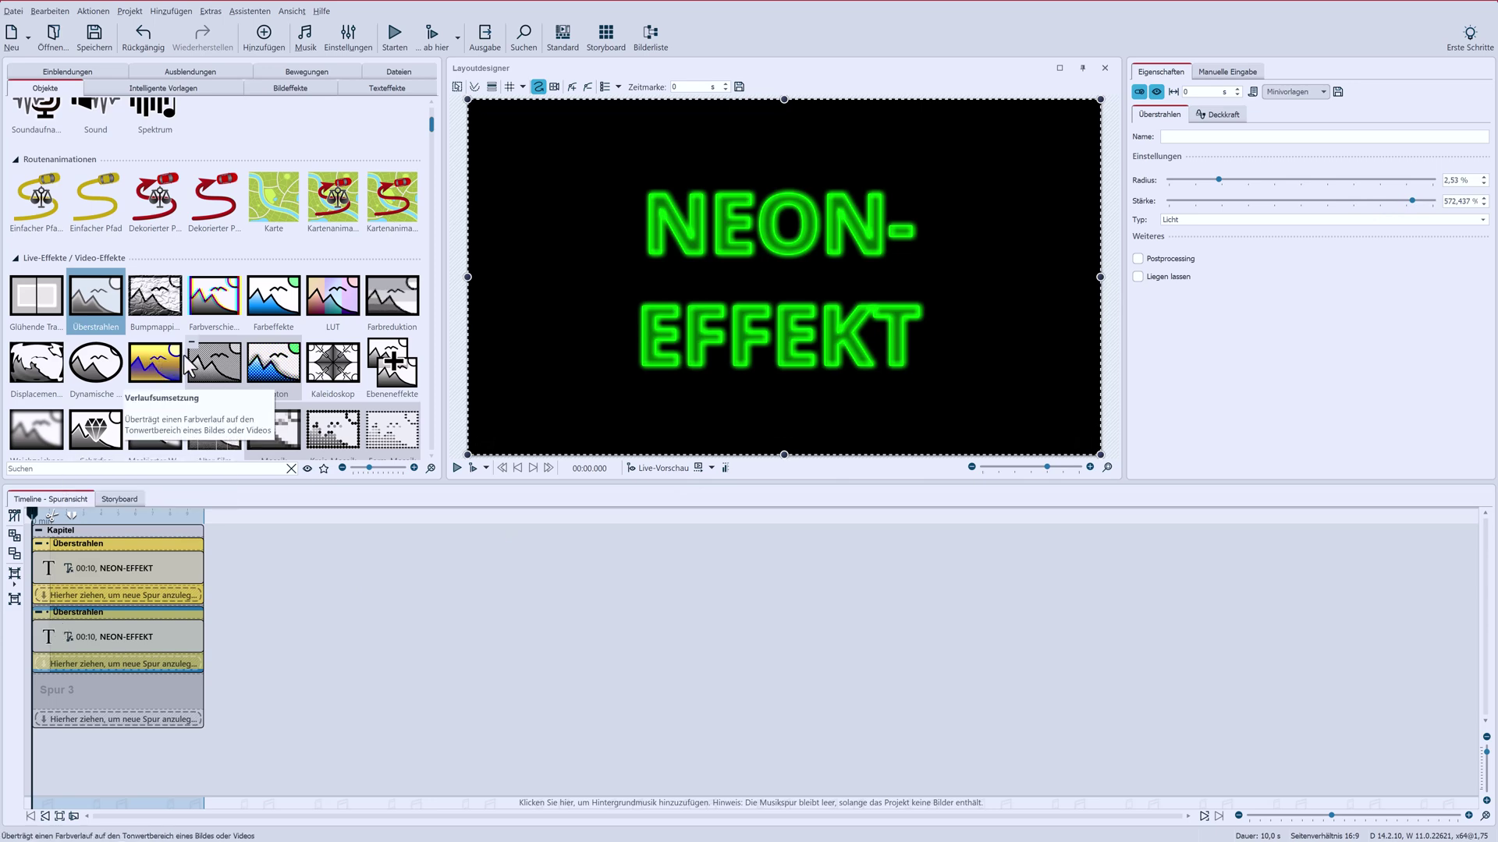
Apply the Transparenzfluktuation object effect to the duplicated Überstrahlen group on the second track and preview the flicker
scroll(271, 359, down, 1)
scroll(273, 351, down, 6)
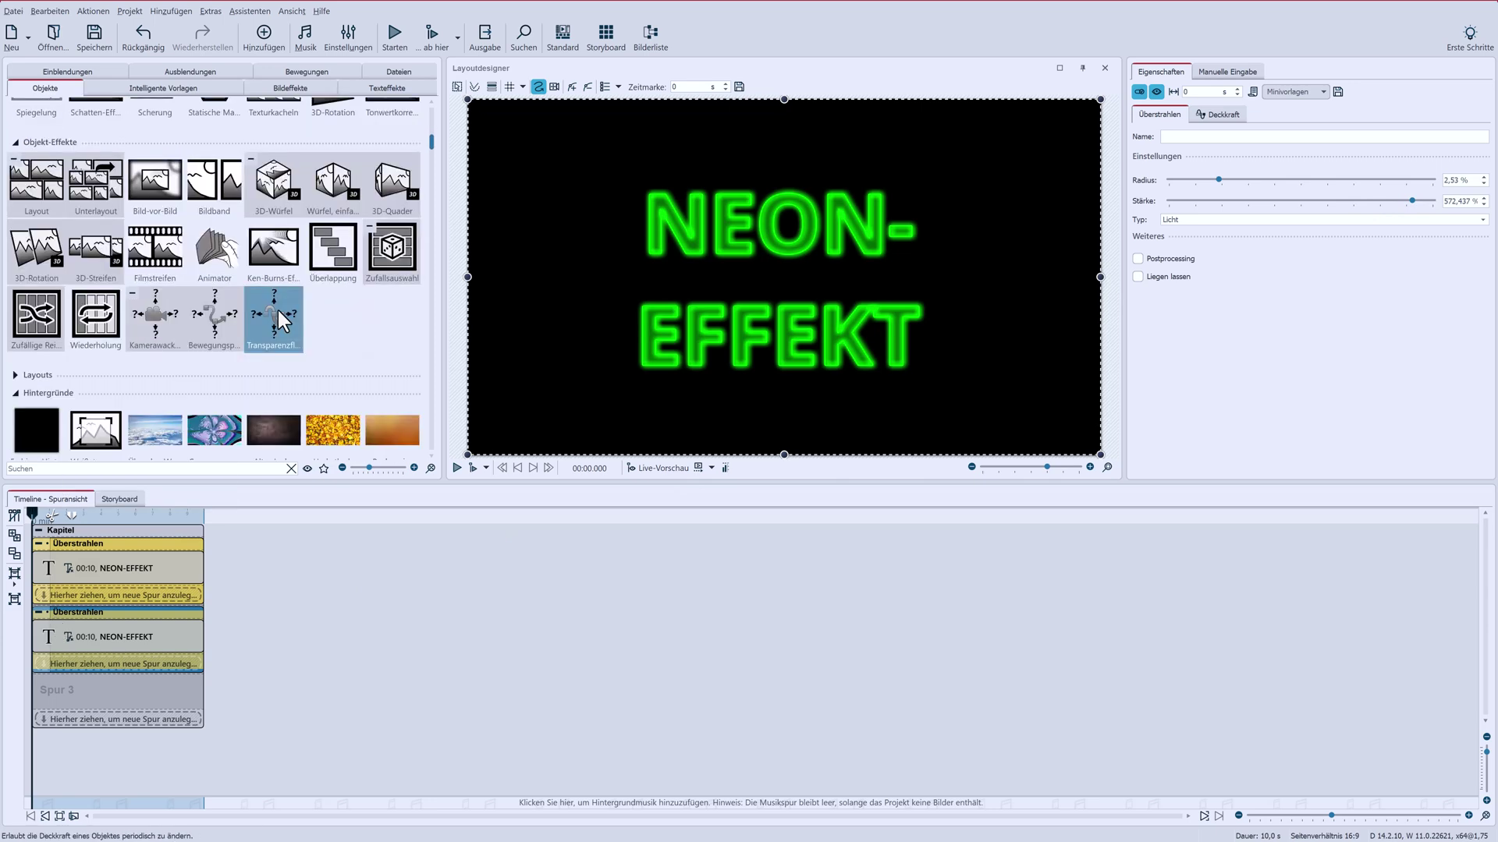
drag(268, 338, 35, 610)
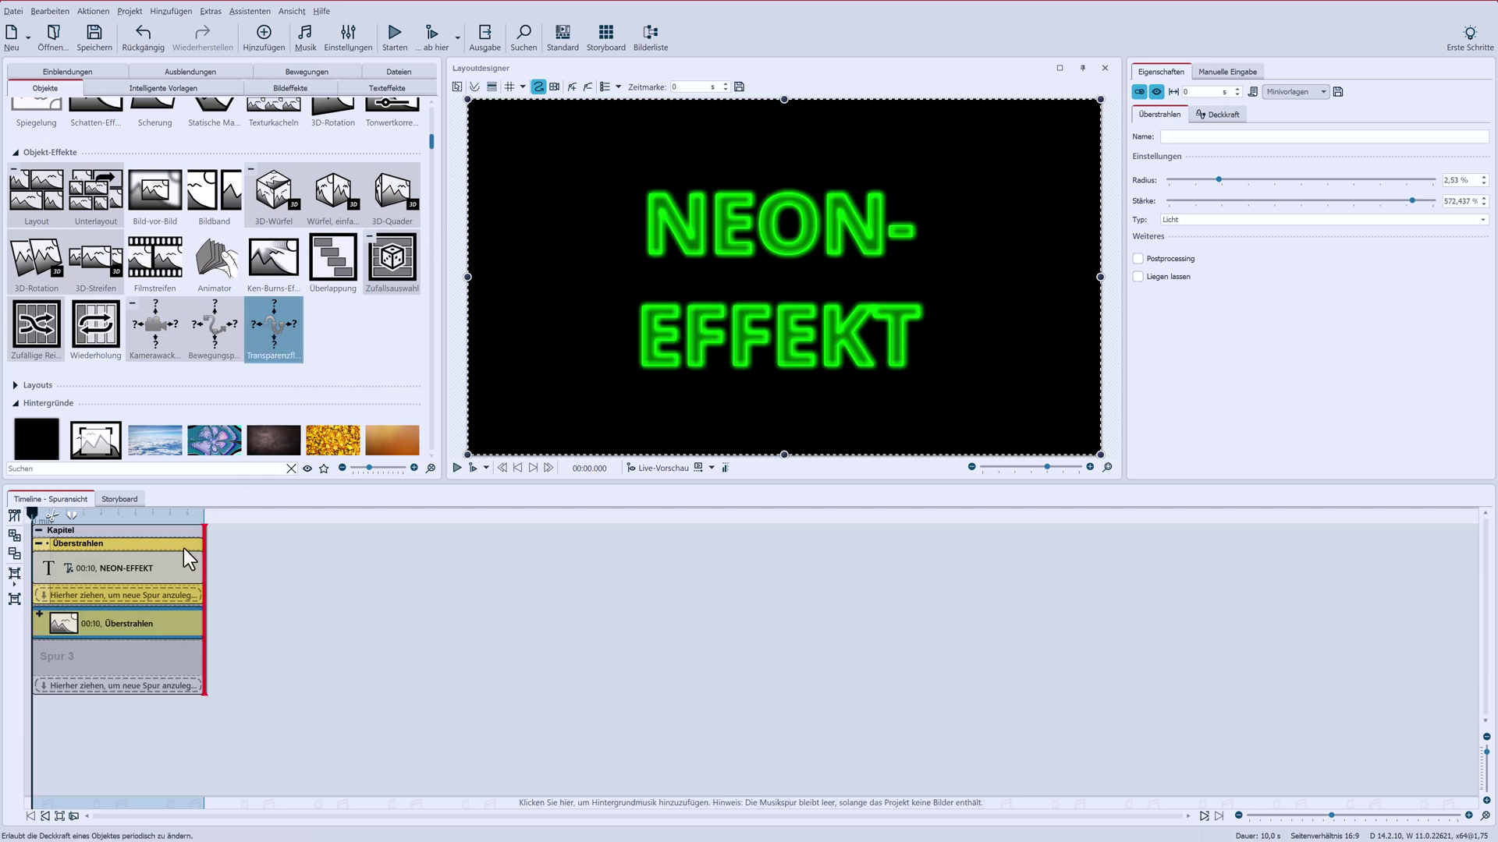
click(114, 624)
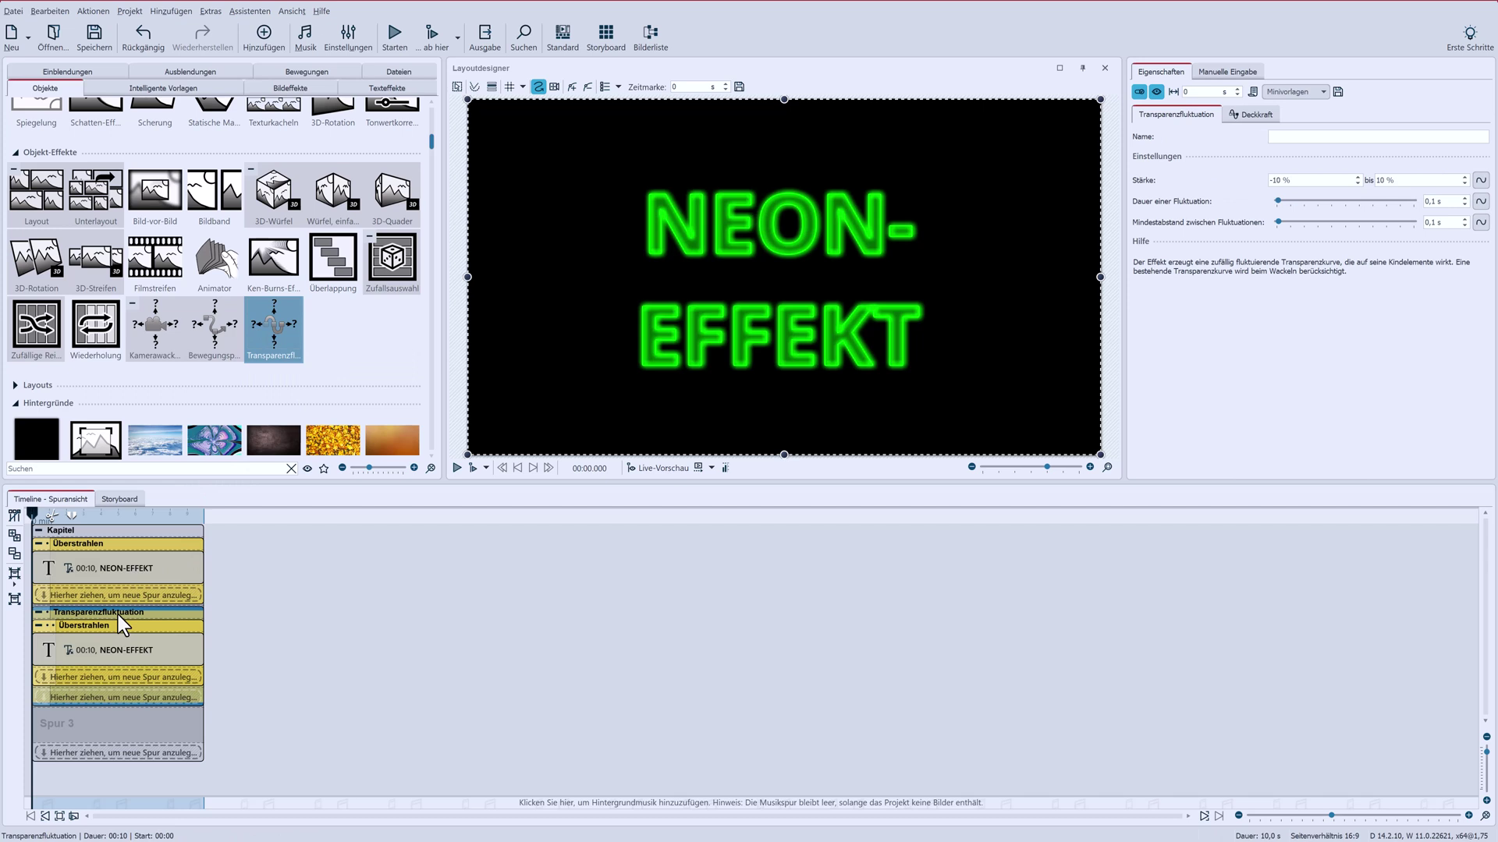
click(455, 468)
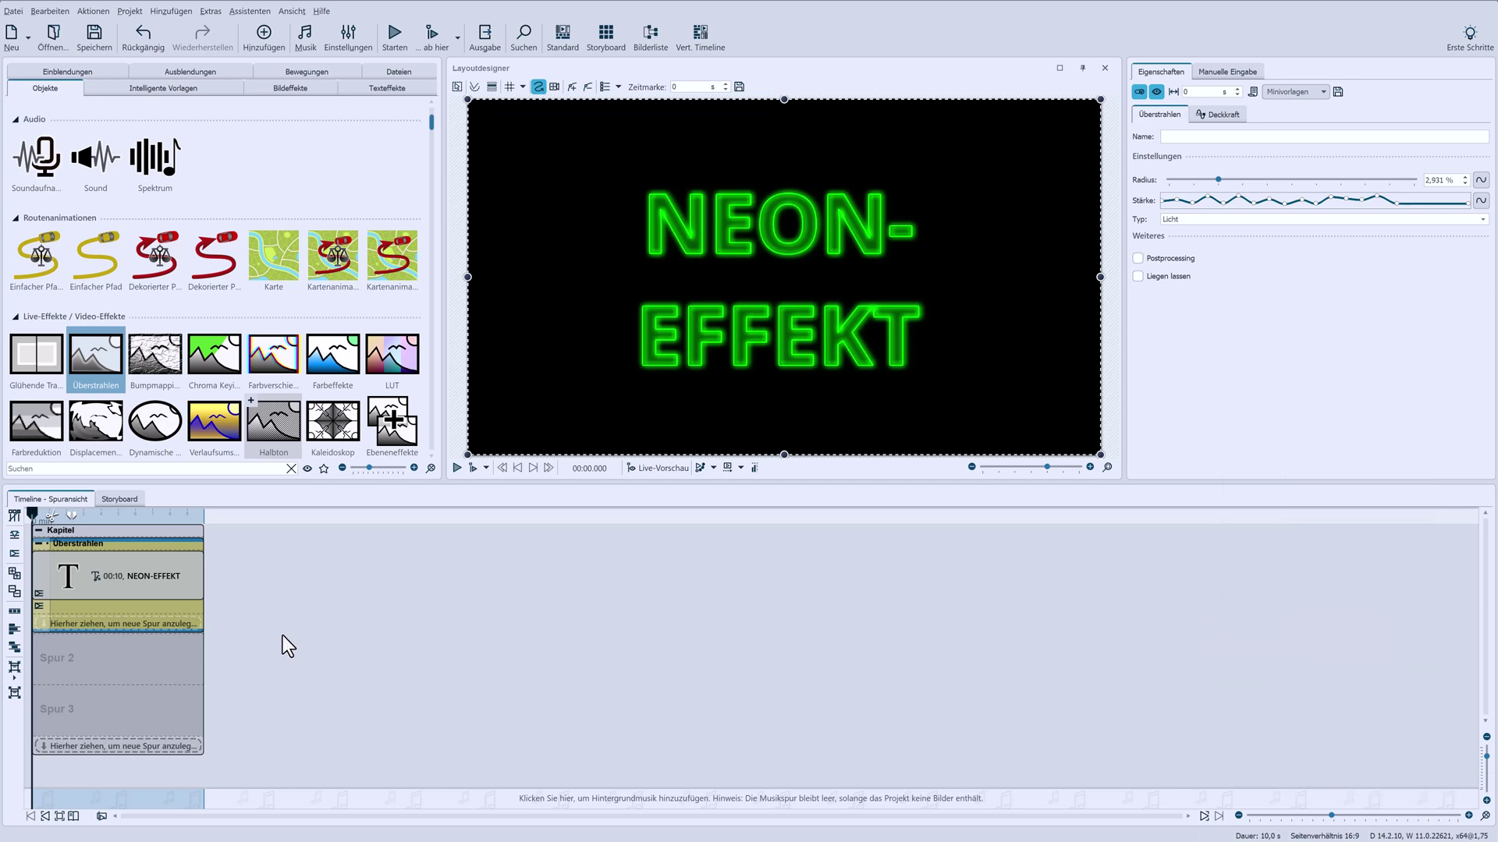
Find the dynamic Rechteck shape with the search term Rech, place it on the second track and set its duration to 10 s
click(38, 469)
text(Rech)
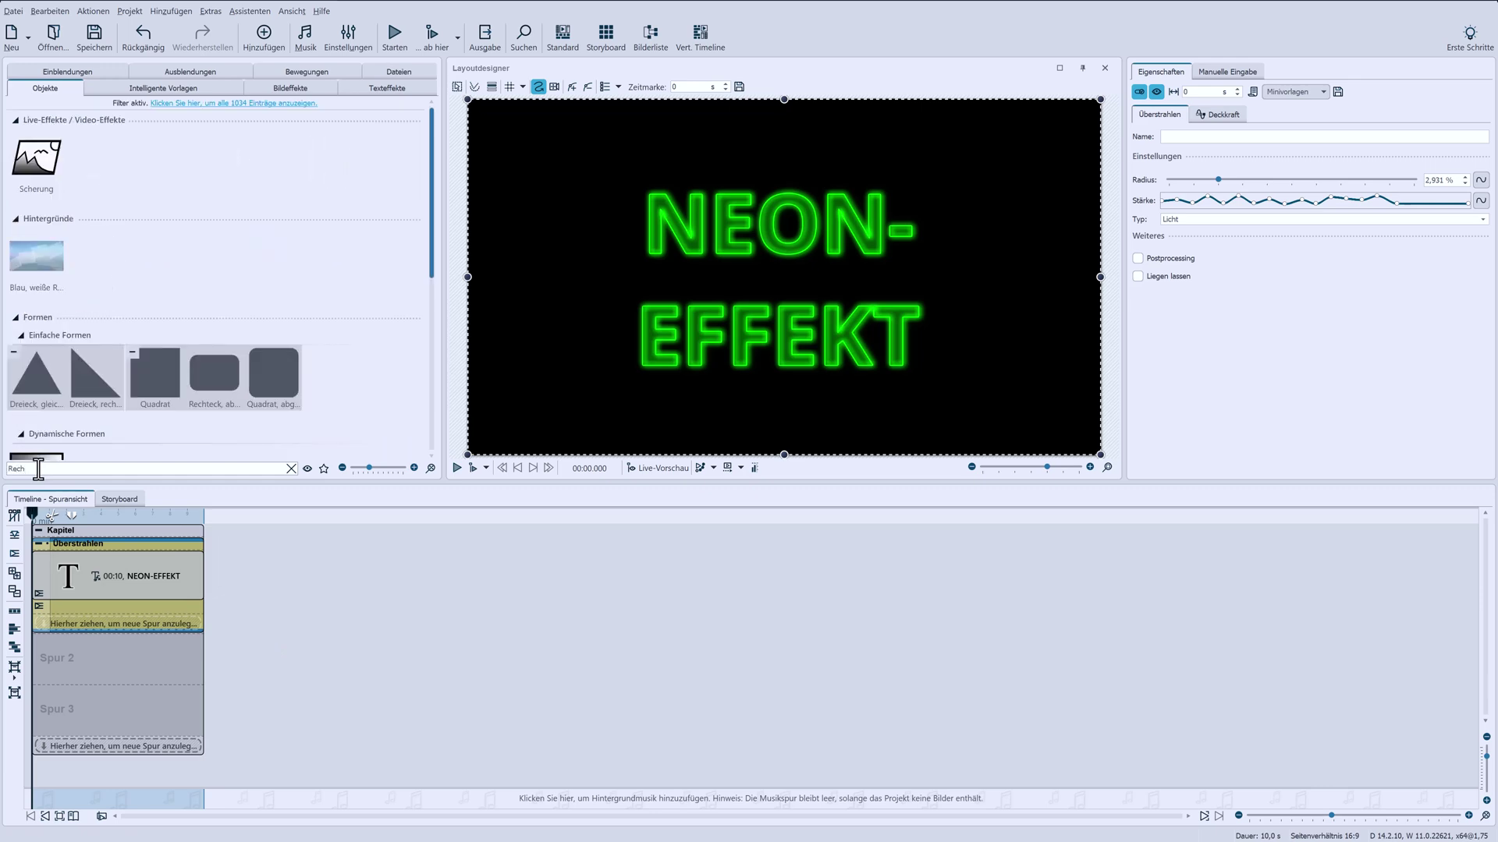
scroll(60, 411, down, 1)
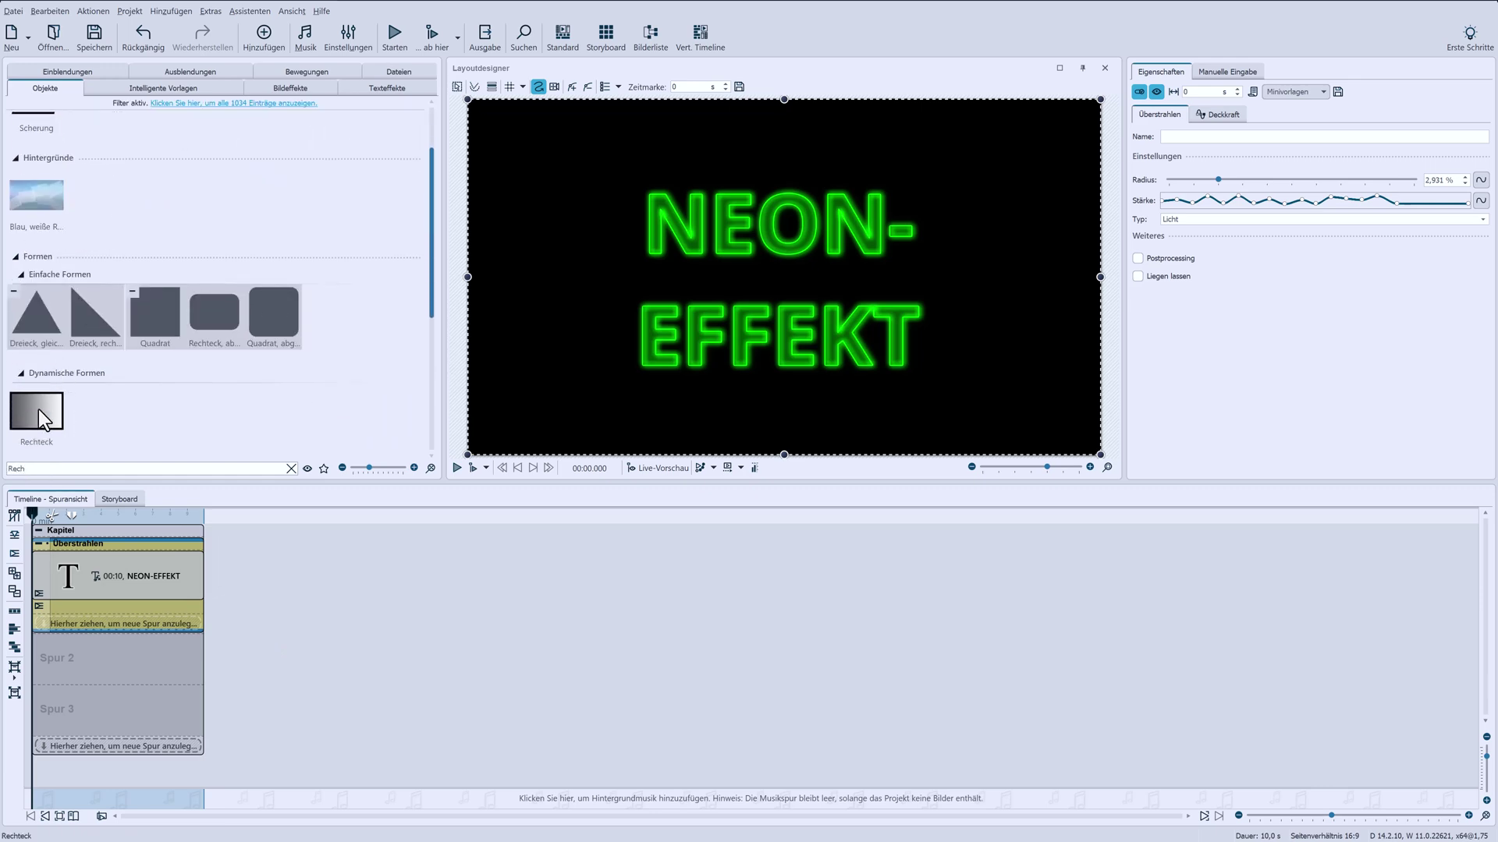
drag(31, 410, 87, 666)
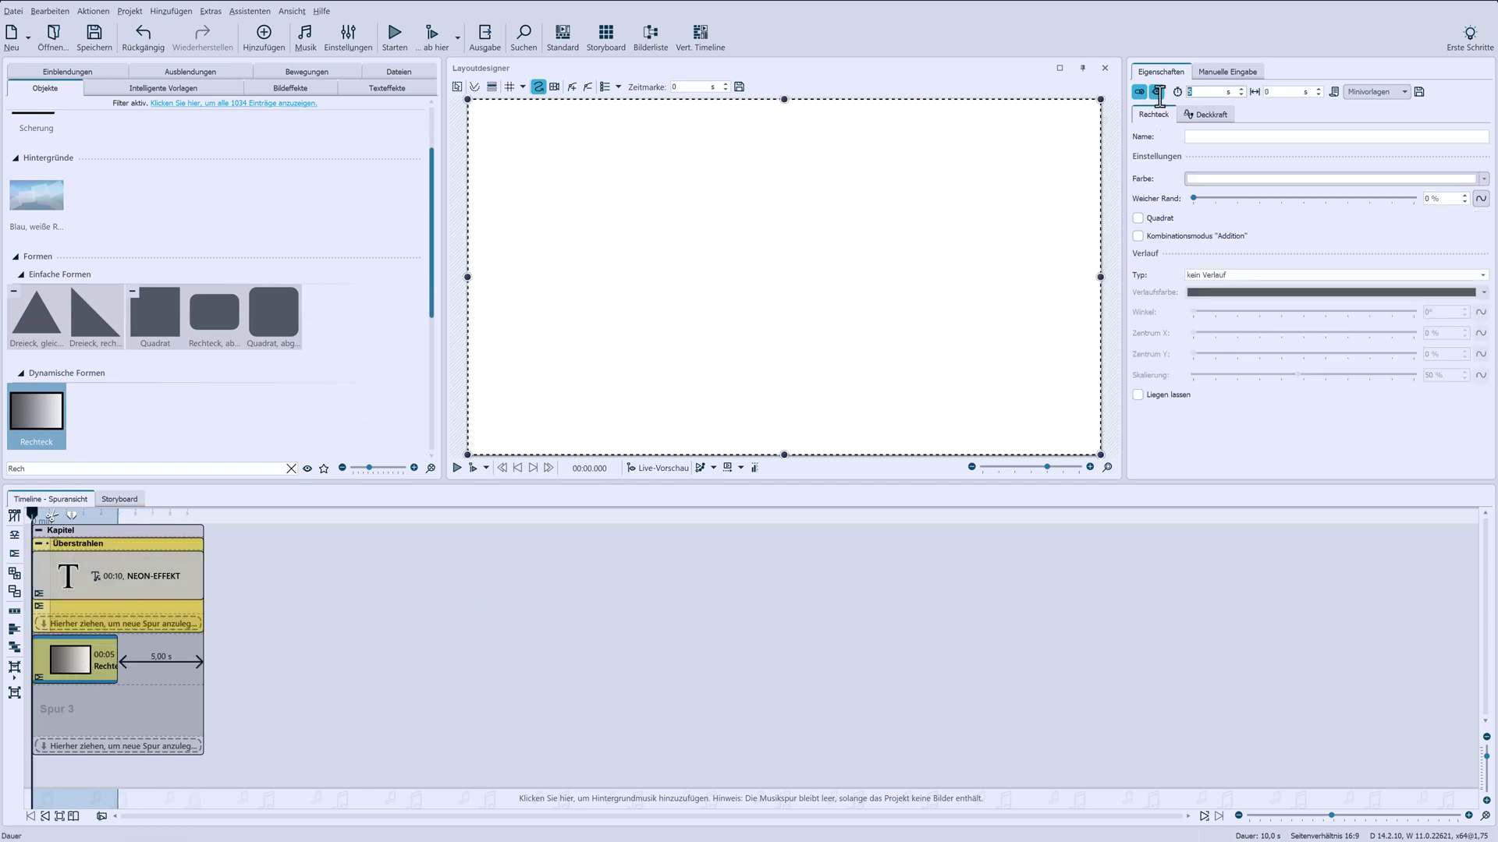
key(Return)
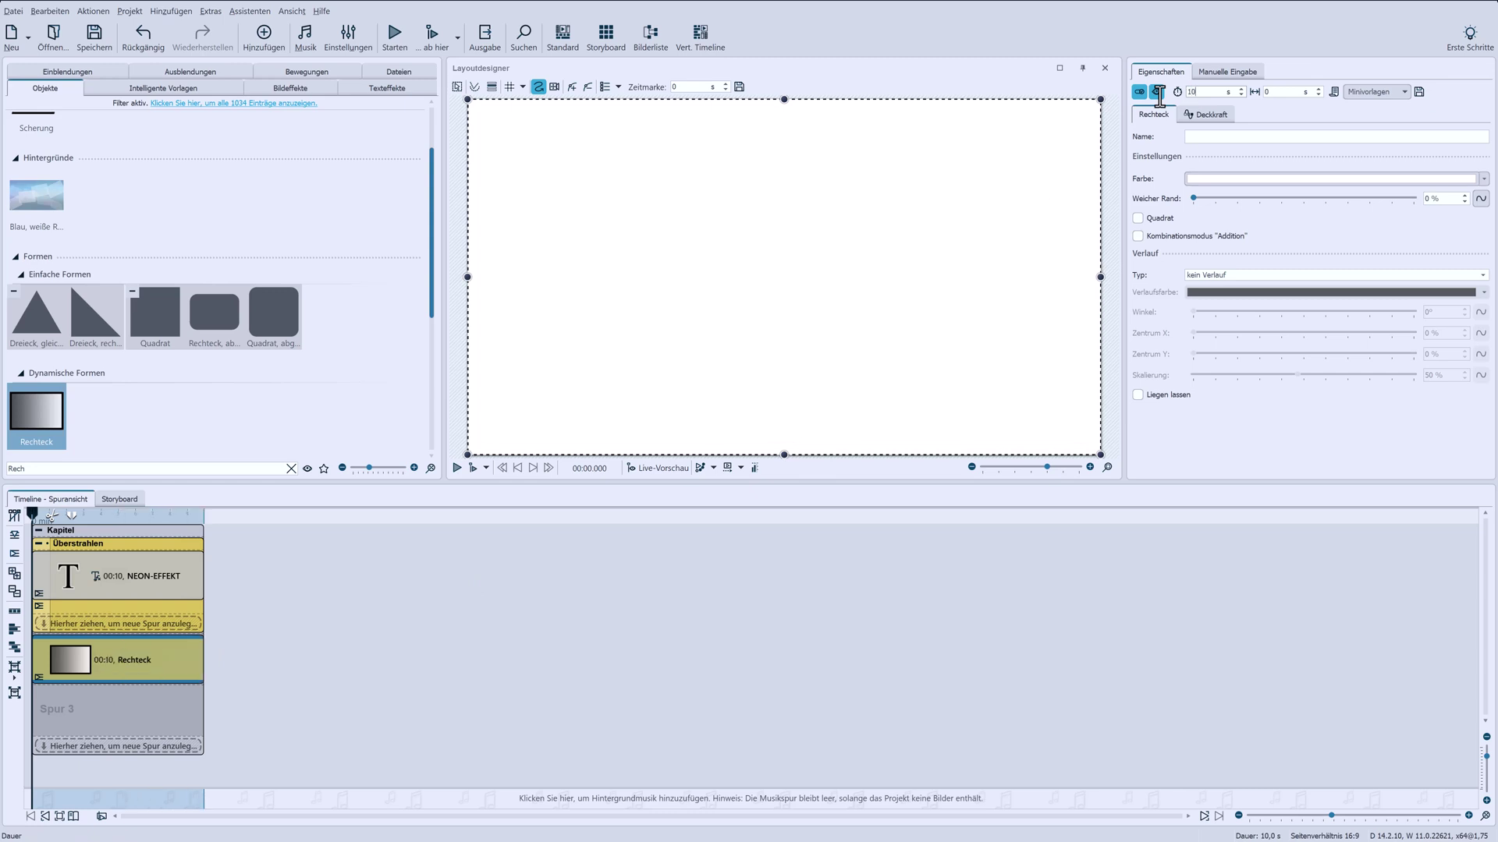
Colour the rectangle with the custom palette's green and shrink it to a strip about 19 % high along the frame's lower edge
click(1238, 178)
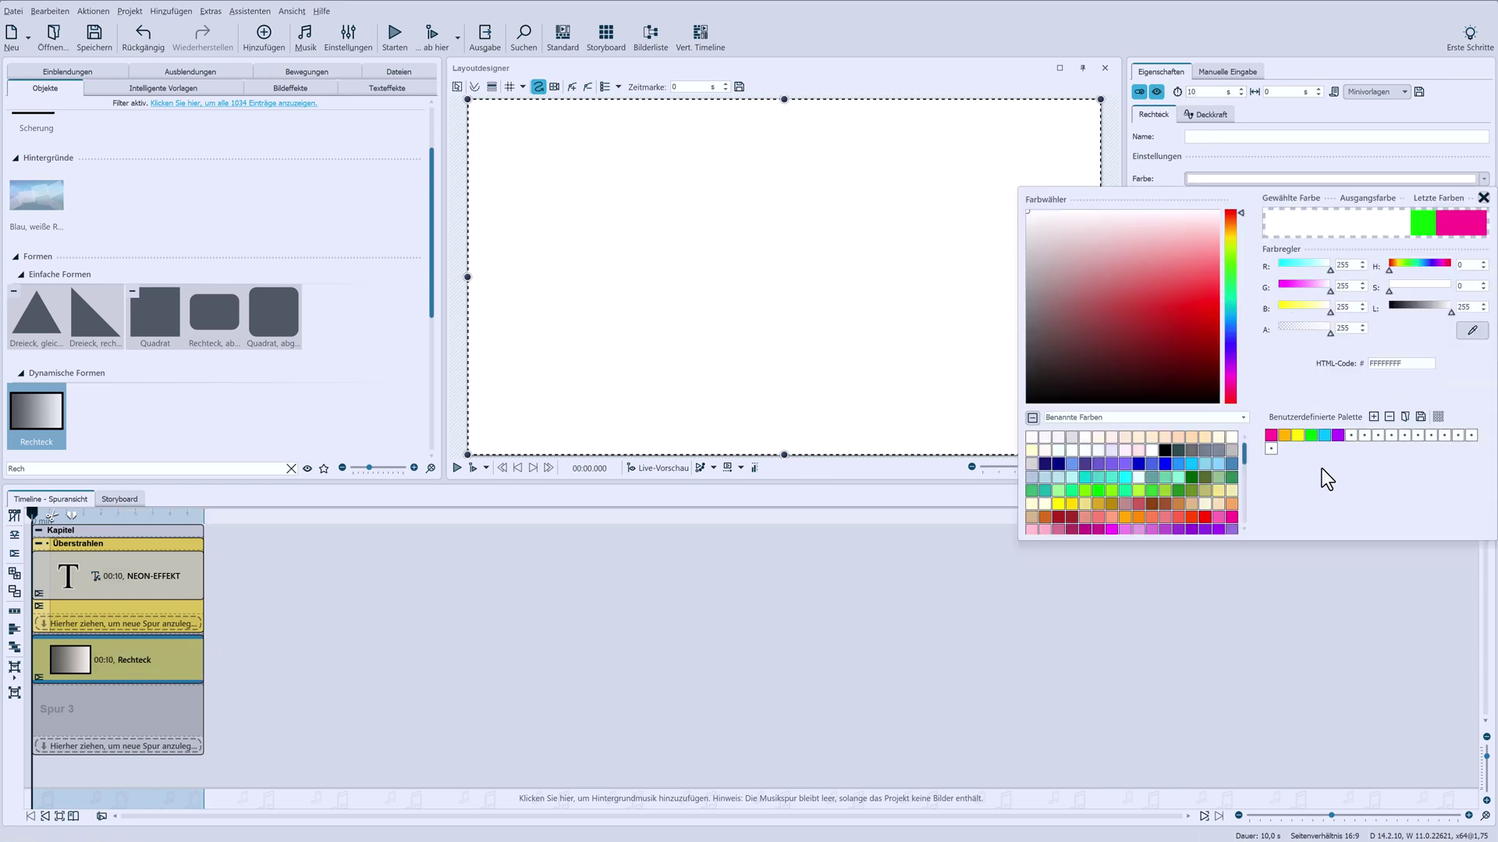
click(1314, 435)
click(1284, 154)
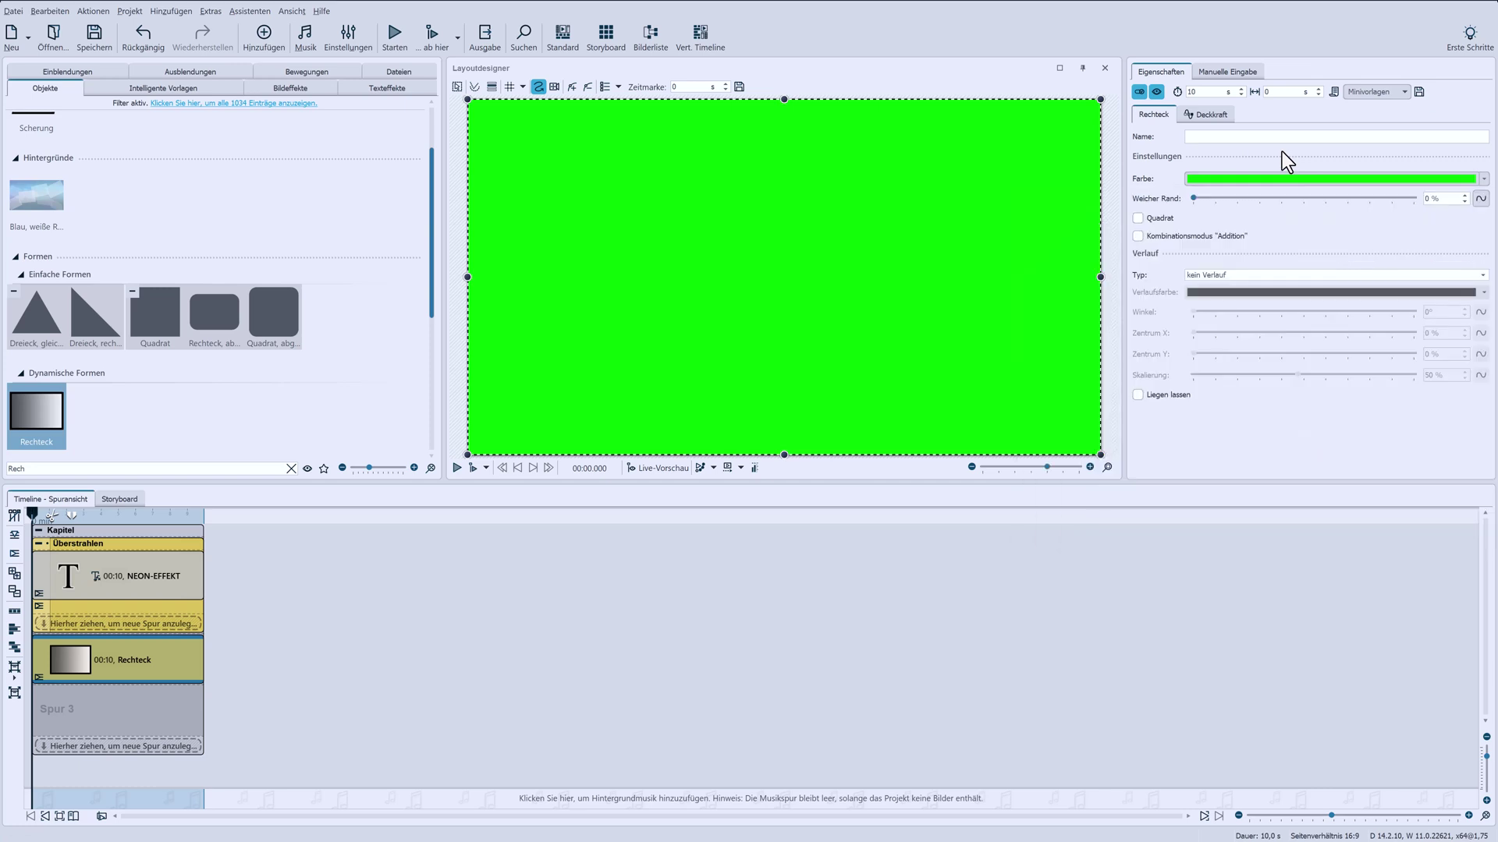
drag(784, 99, 773, 390)
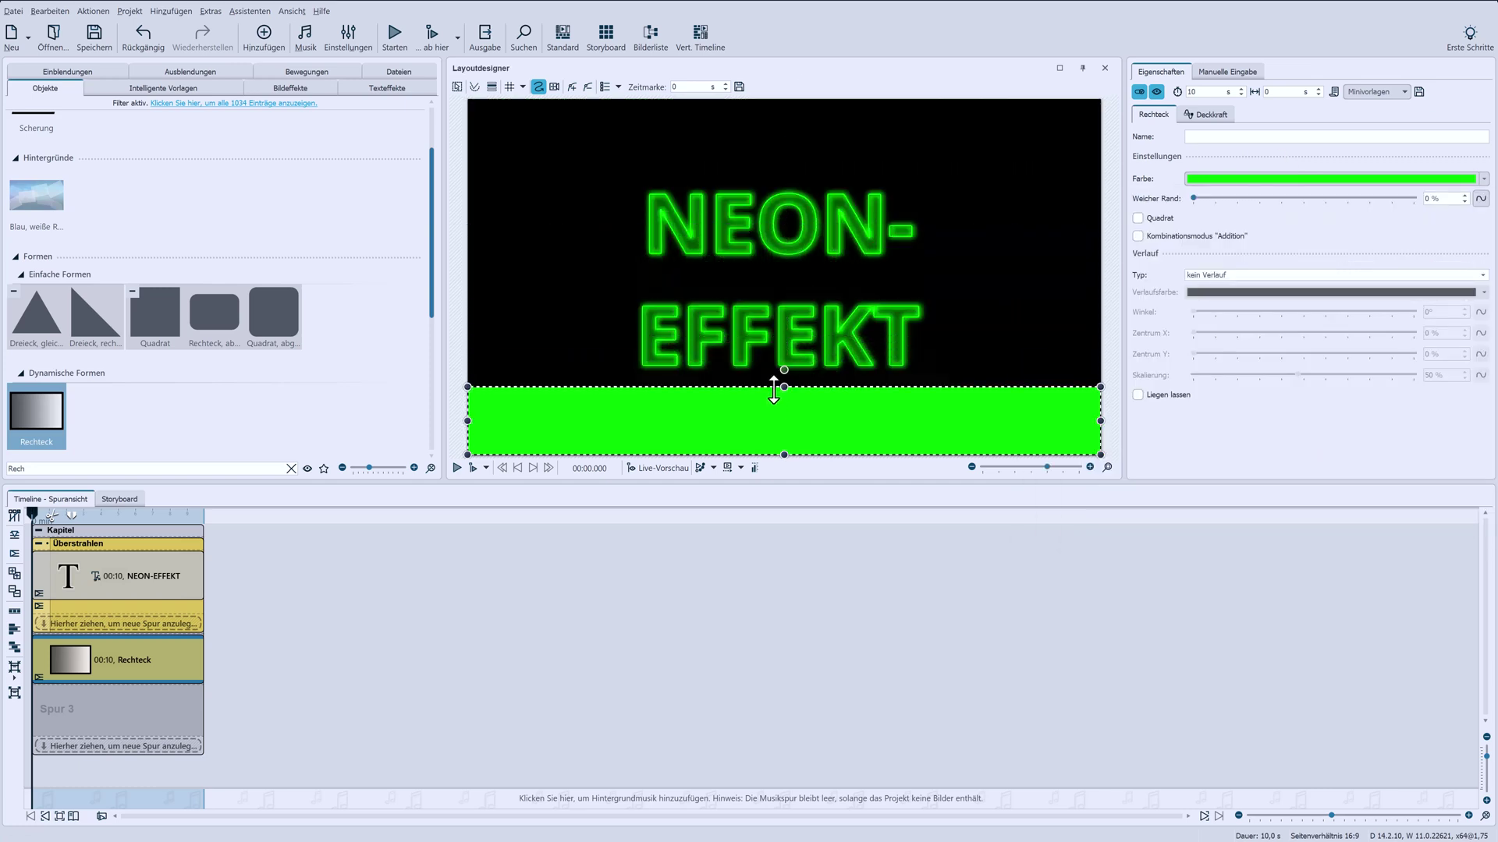
Turn the rectangle into a thin line by setting its width to 60 %, its height to 0.6 % and its Y position to 80 %
click(1221, 72)
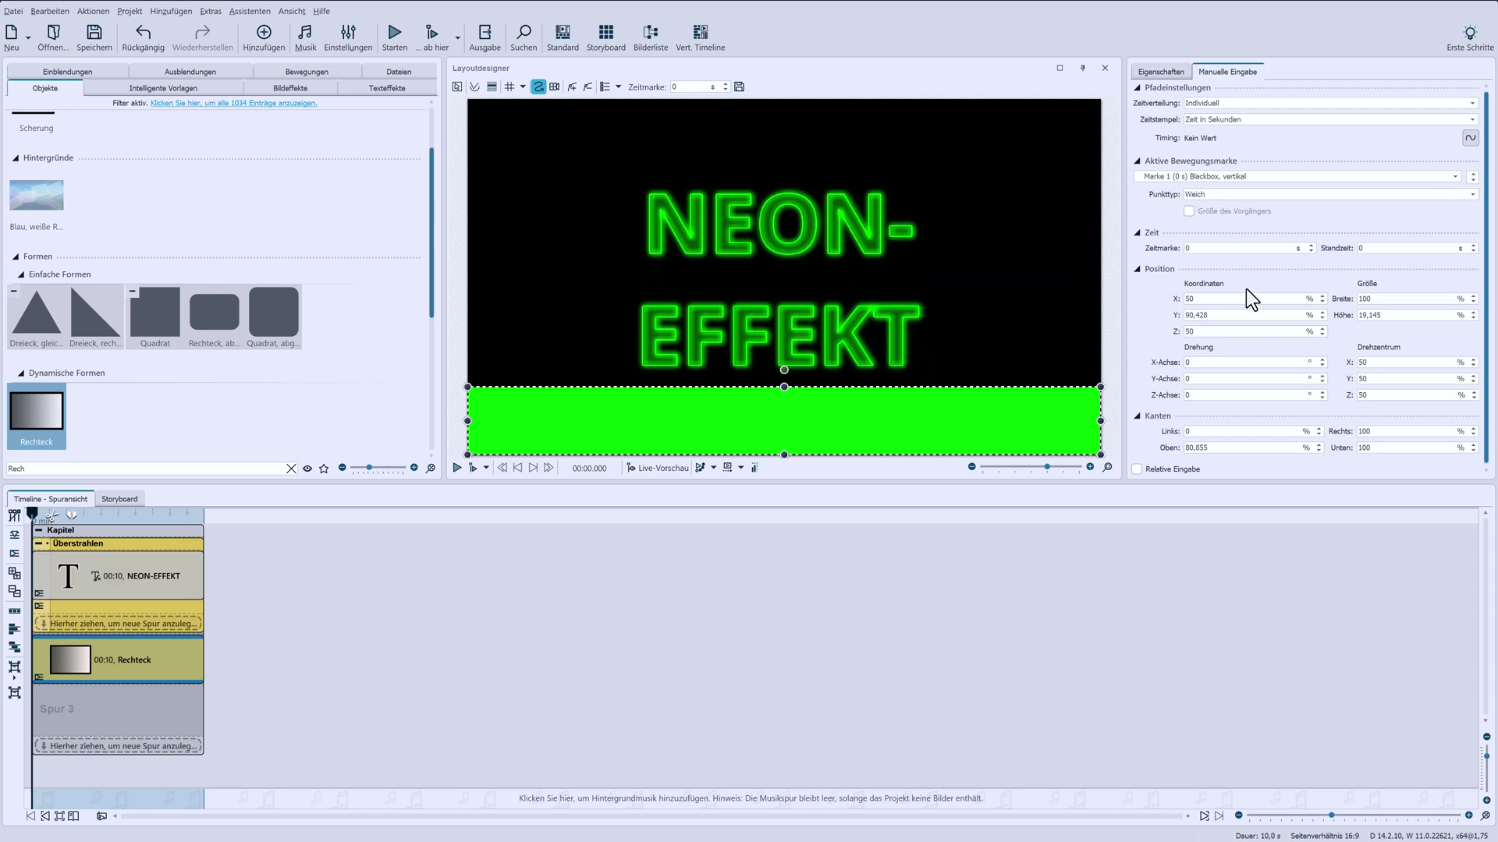
double_click(1373, 300)
text(60)
key(Return)
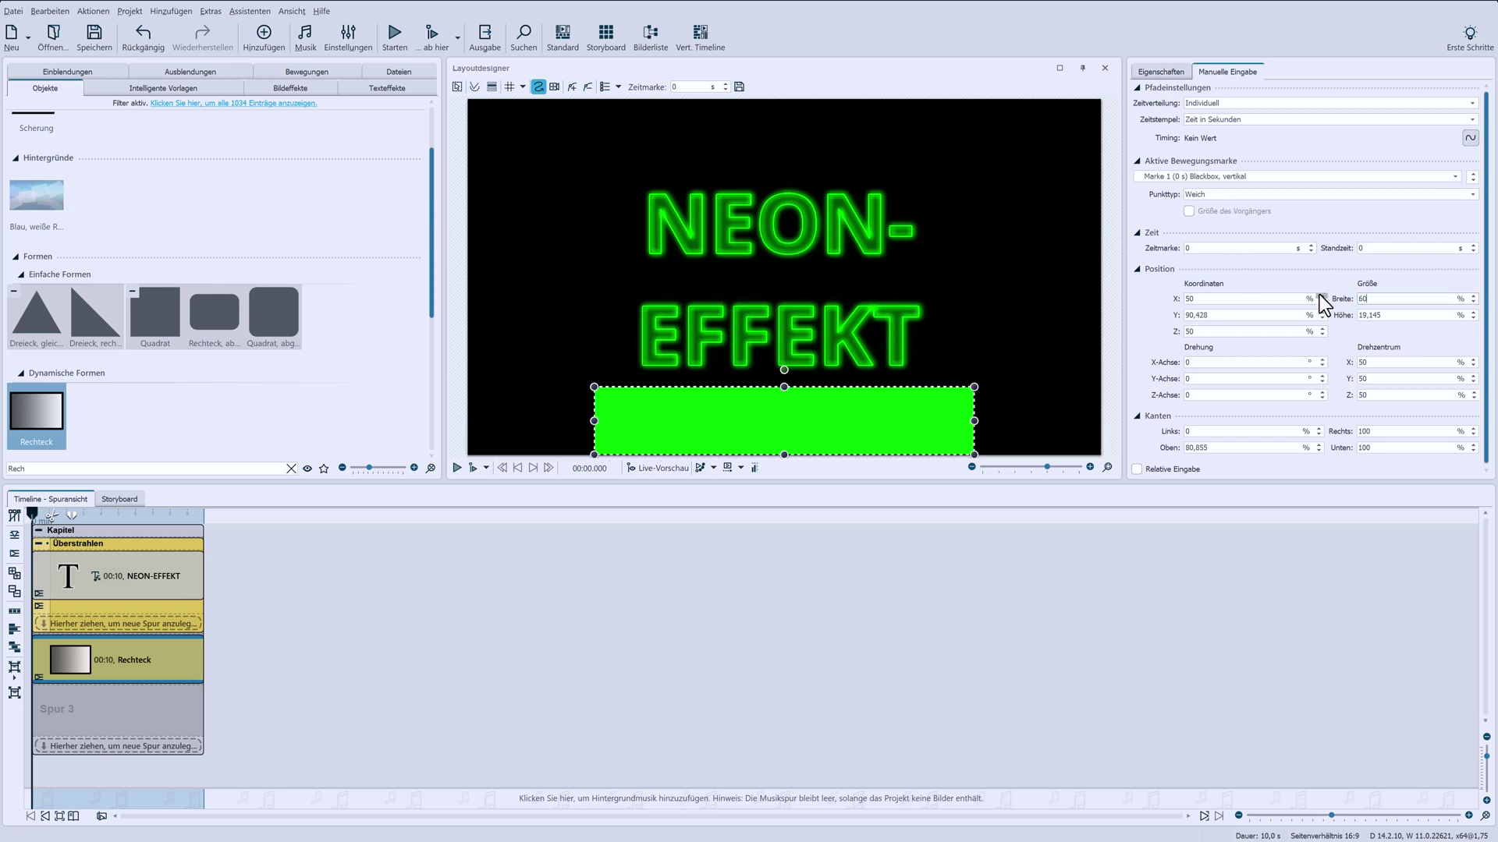
double_click(1372, 315)
text(0,6)
key(Return)
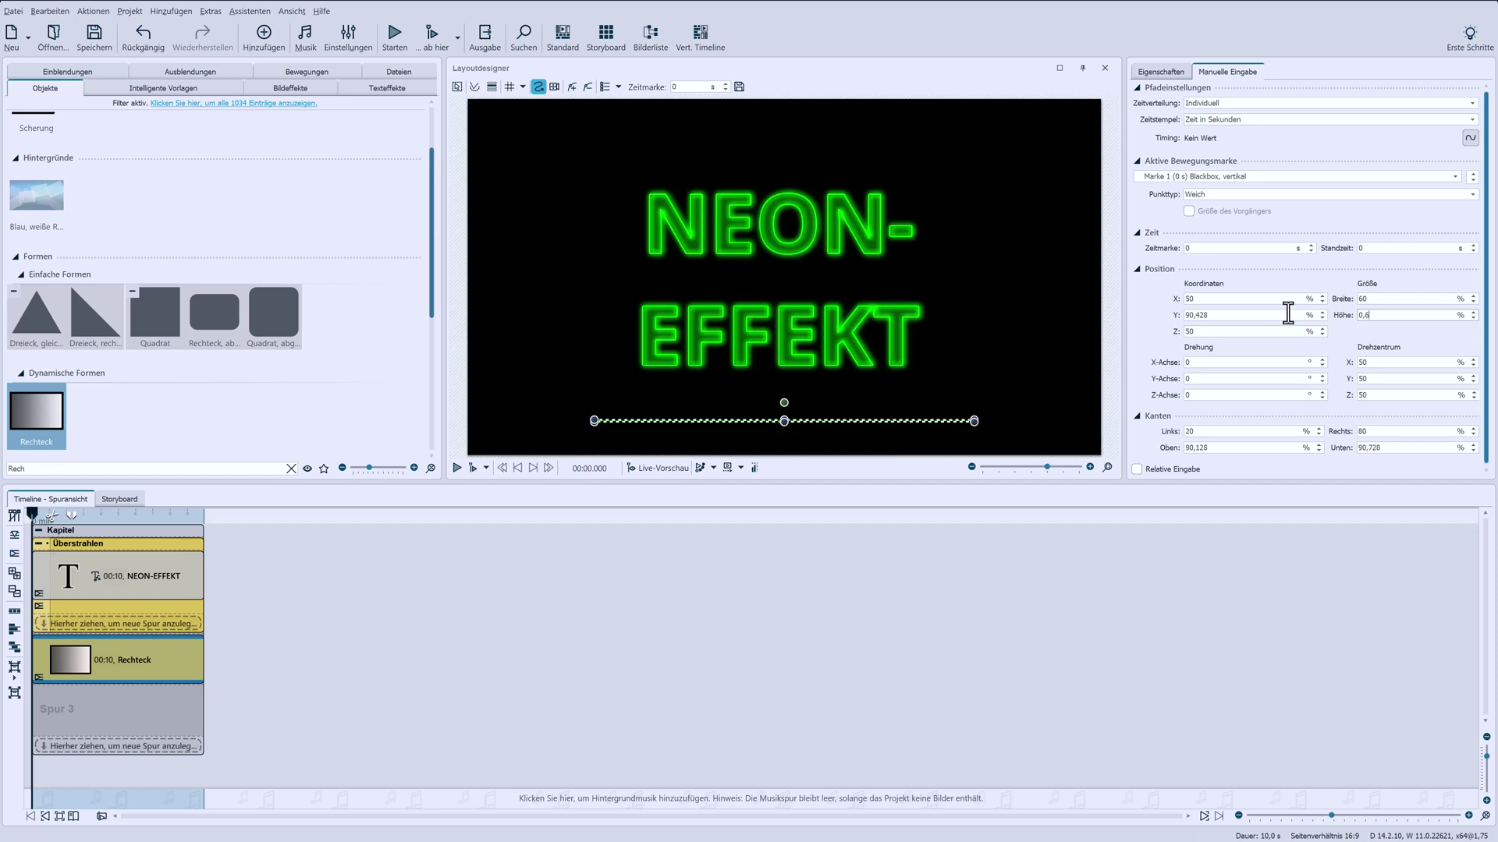
double_click(1205, 315)
text(80)
key(Return)
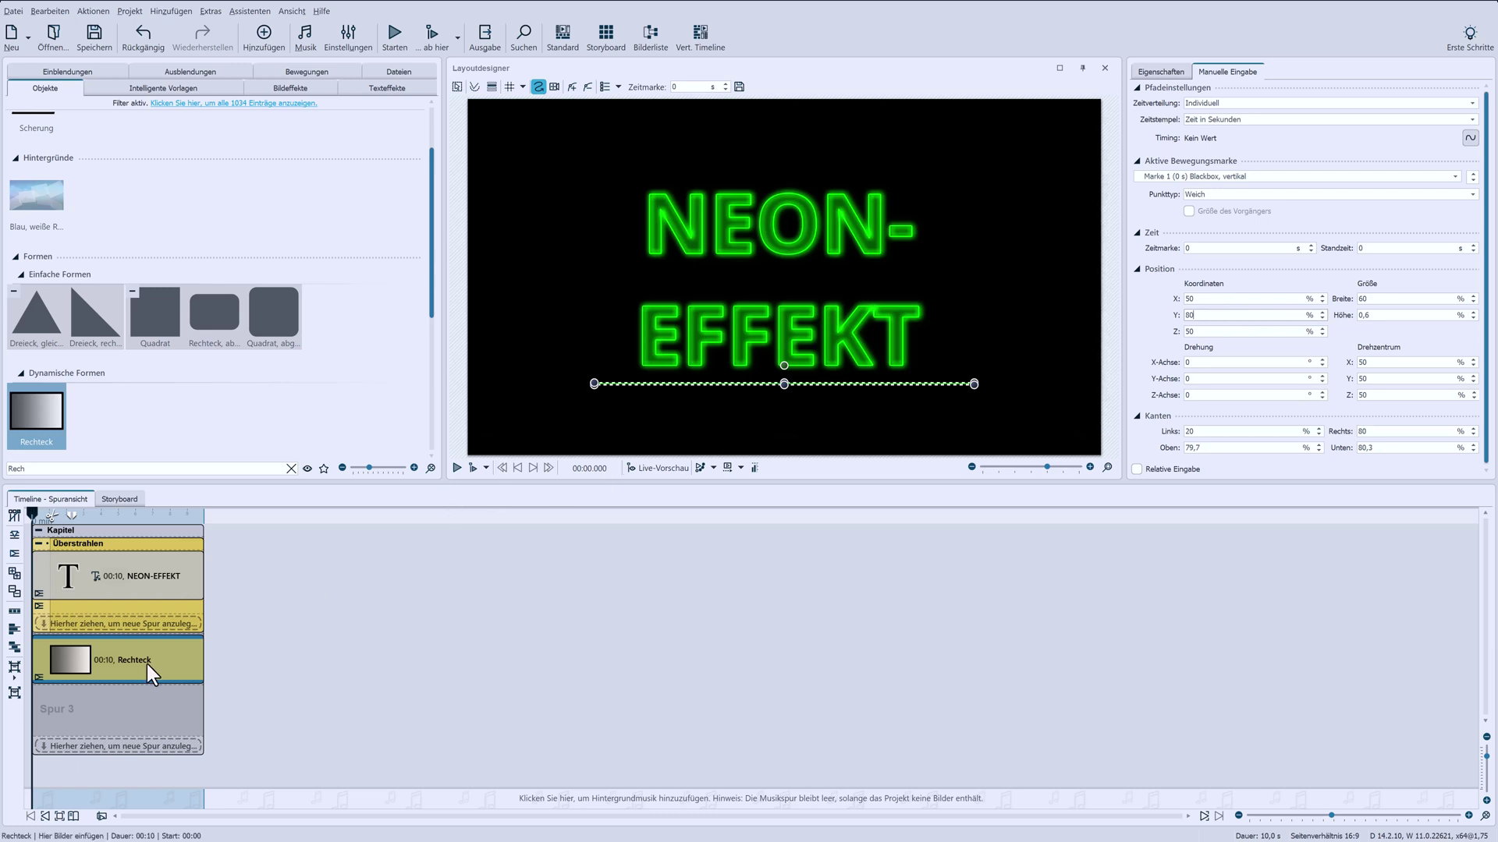
Duplicate the rectangle onto the third track and set the copy's Y position to 20 %
drag(123, 663, 82, 712)
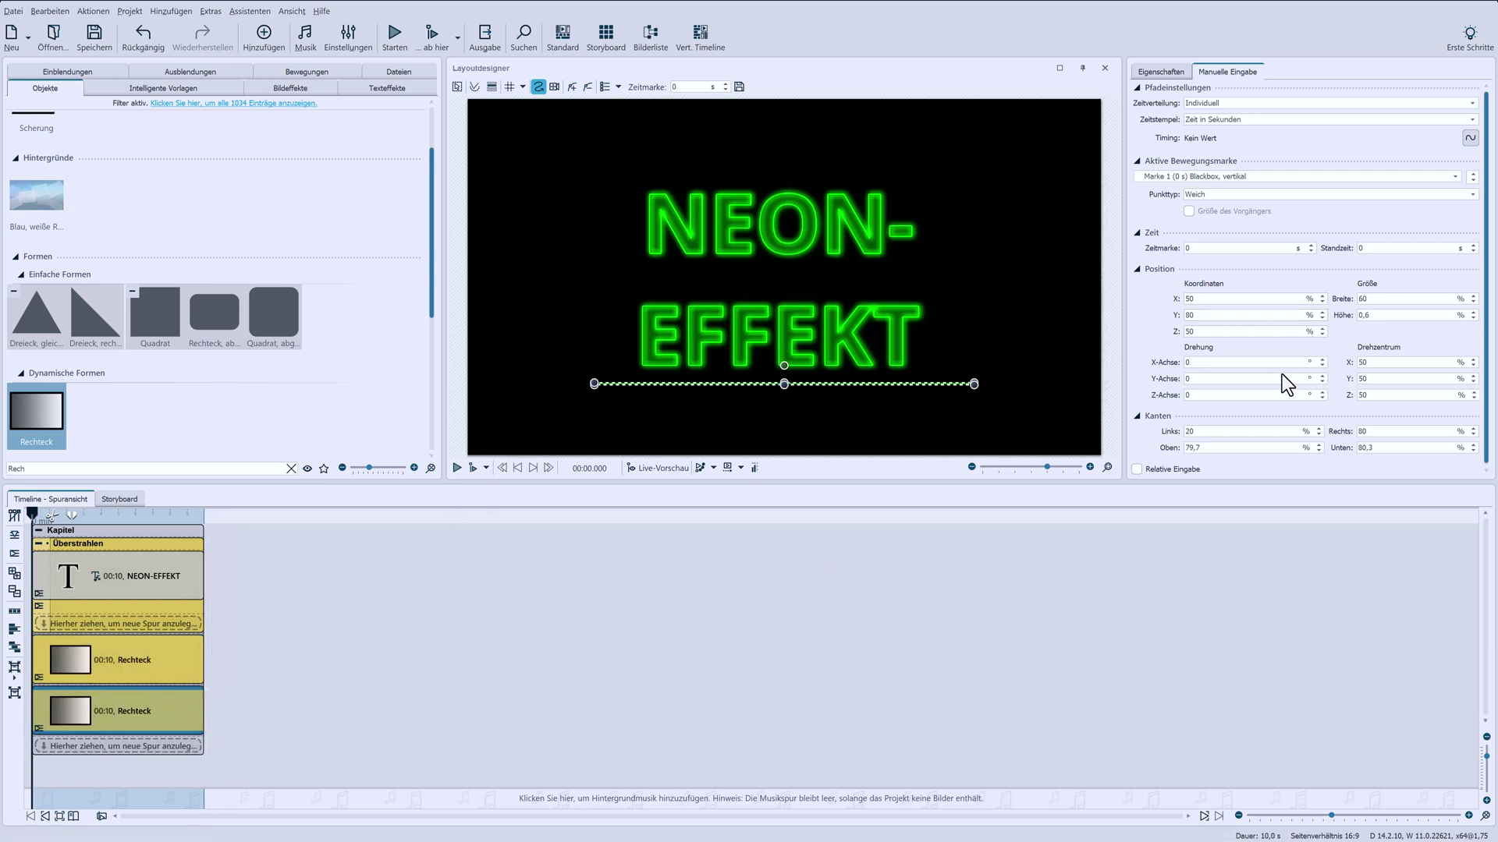
drag(1181, 315, 1190, 315)
key(Return)
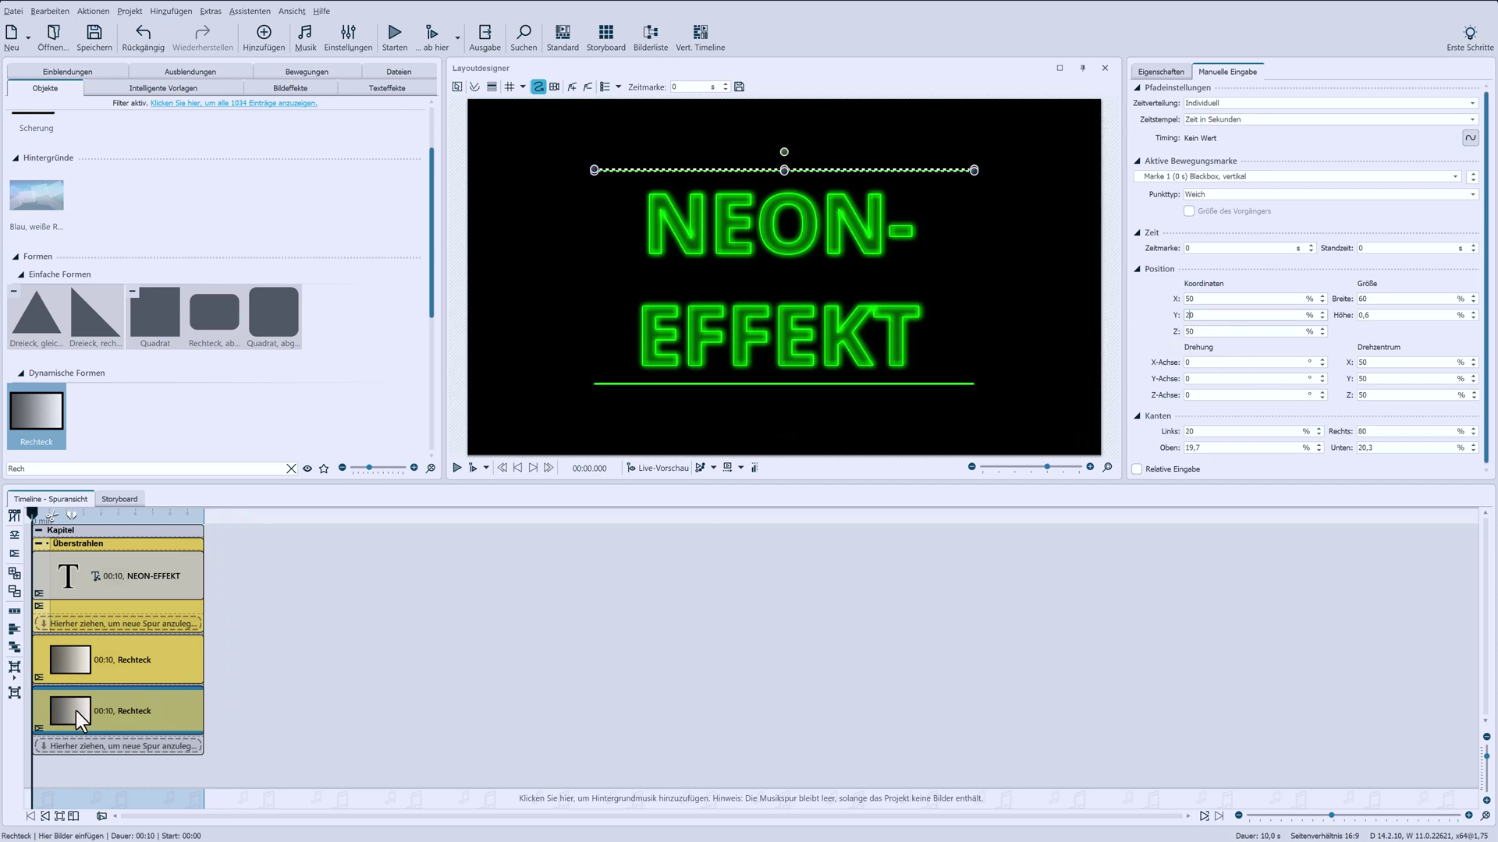
Move both rectangles into the Überstrahlen group beneath the text and preview the glowing lines
mouse_move(76, 709)
mouse_down()
mouse_move(68, 616)
mouse_move(49, 616)
mouse_up()
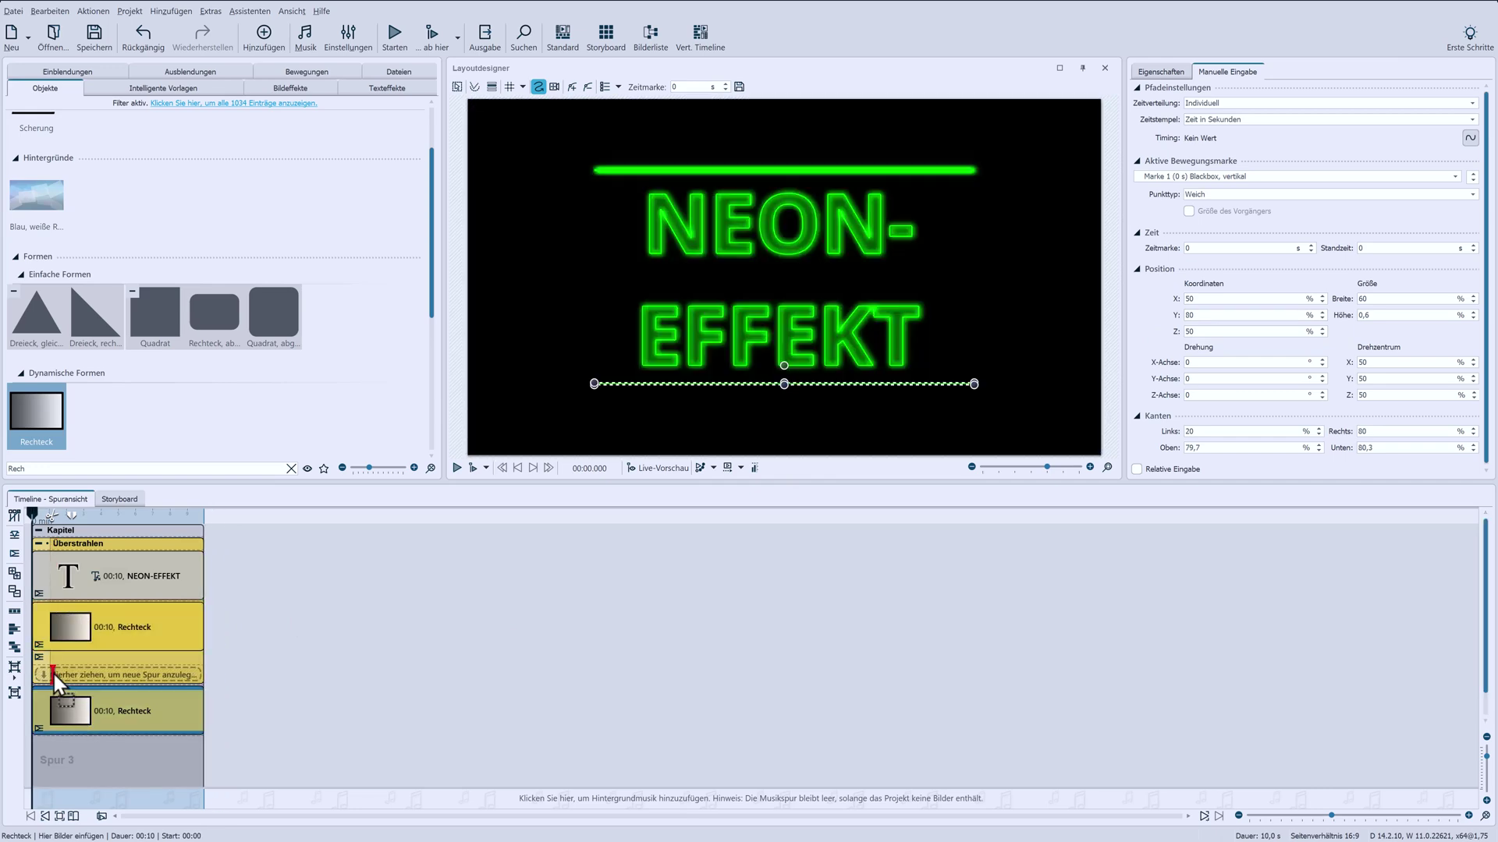
click(102, 545)
click(456, 467)
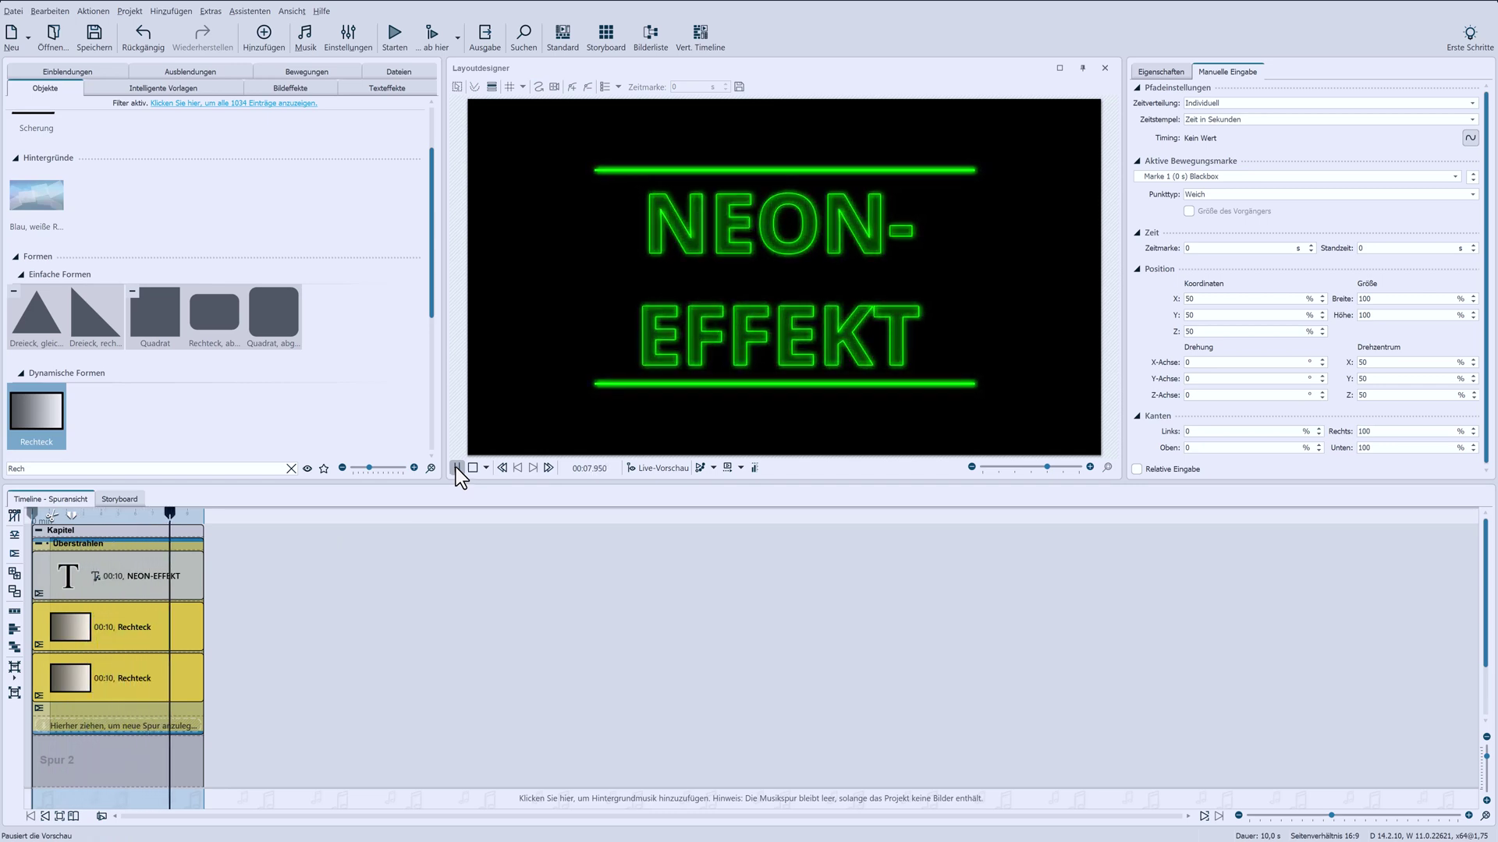
click(471, 468)
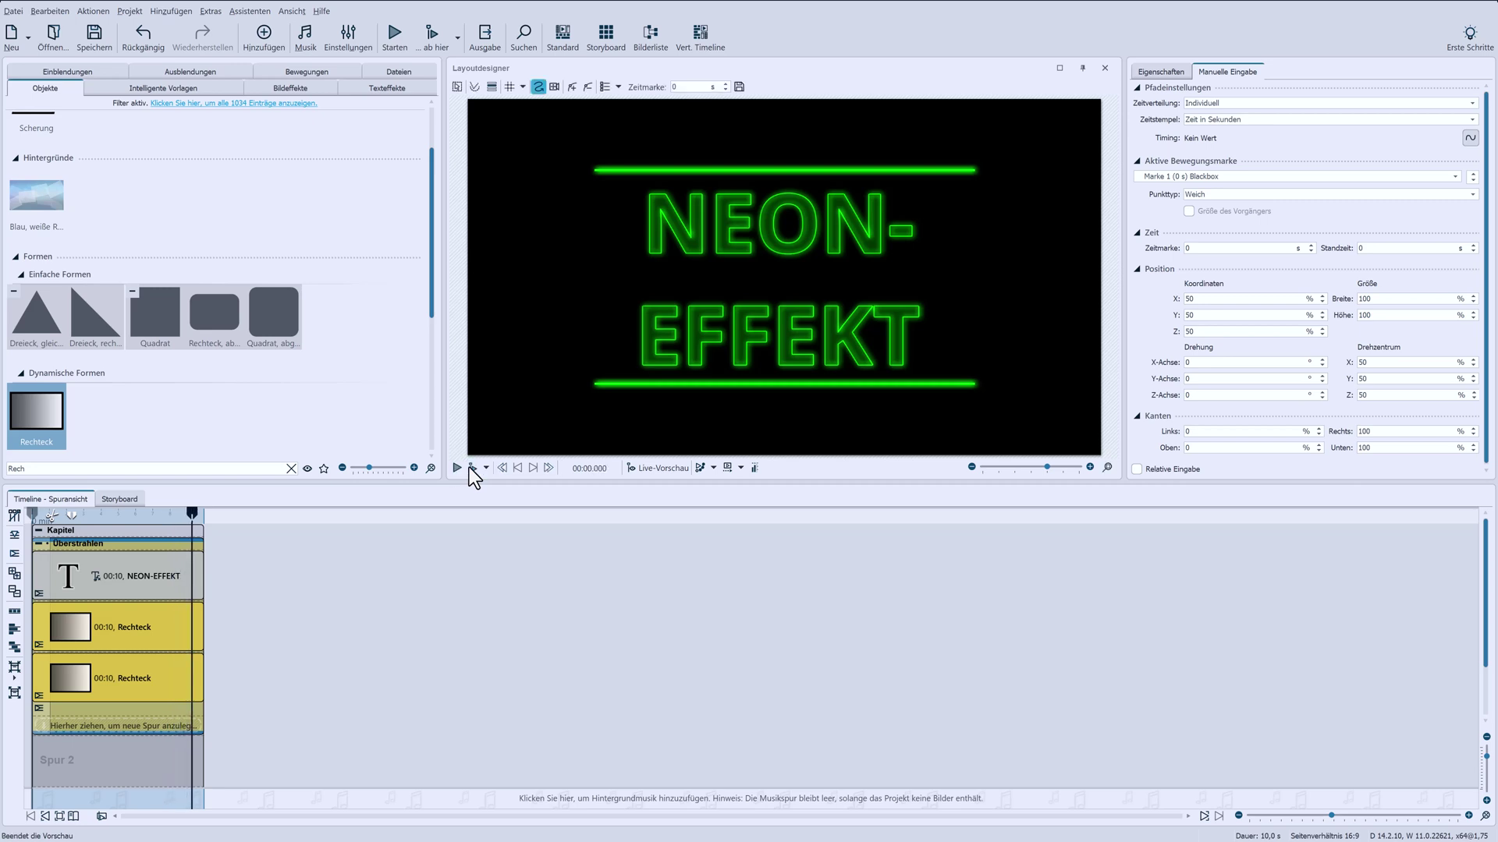
Collapse the Überstrahlen group, duplicate it onto the second track and set the copy's radius to about 25 %
click(40, 544)
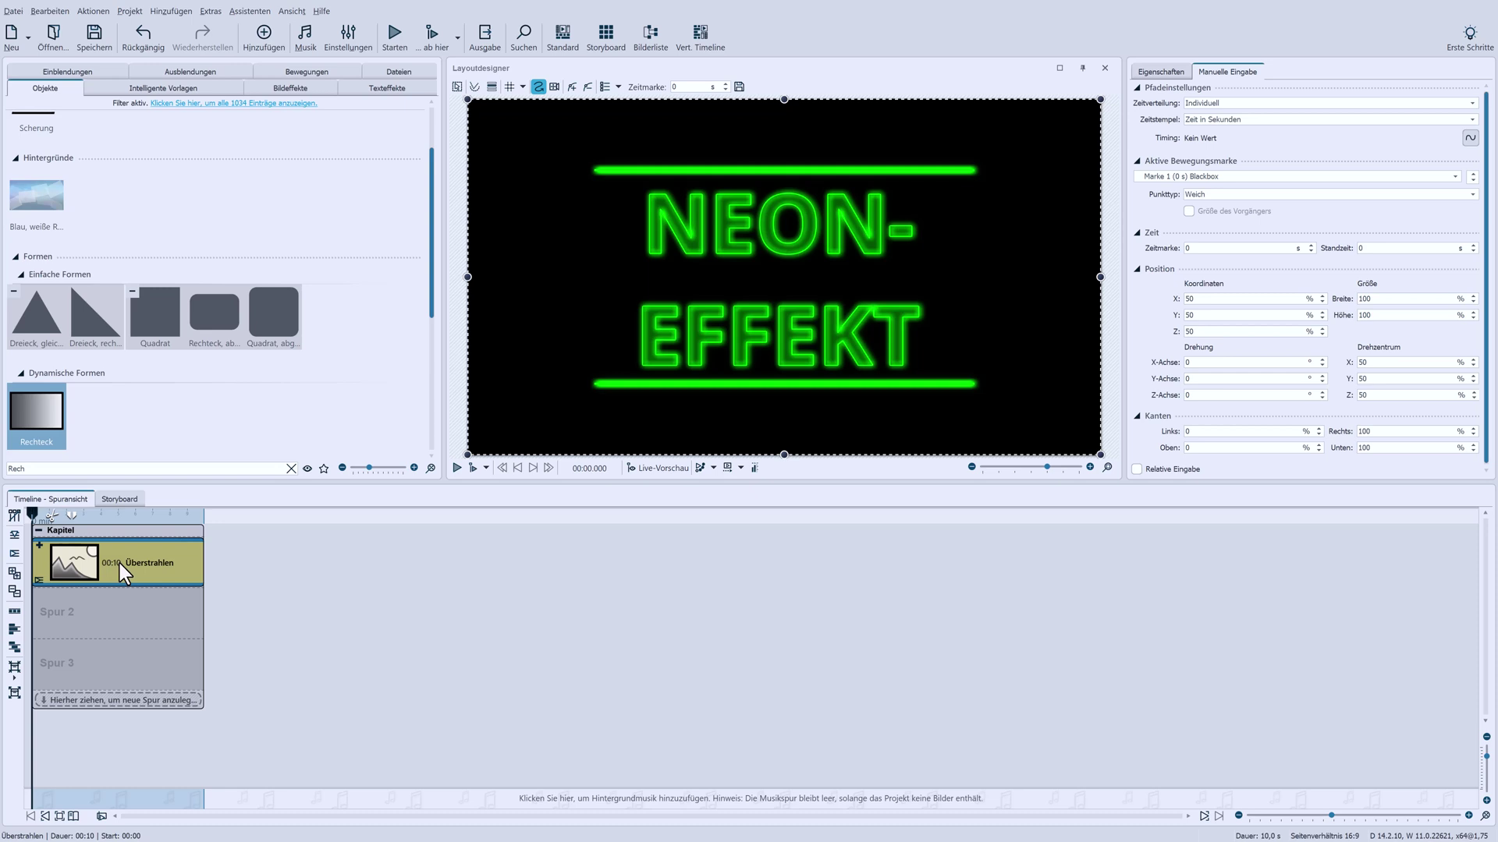
drag(119, 564, 96, 602)
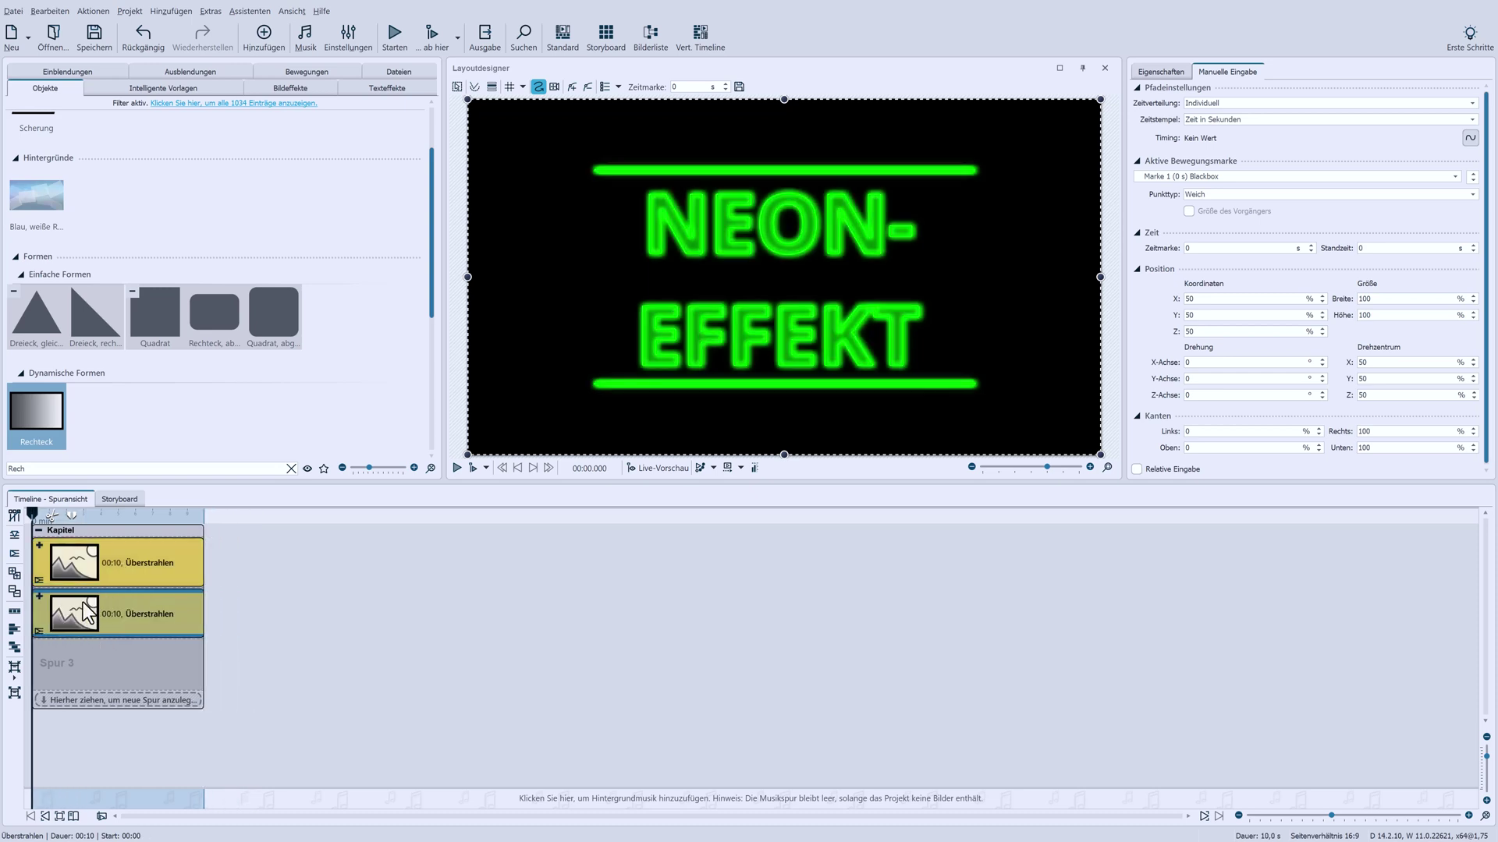
click(1159, 72)
drag(1217, 180, 1299, 180)
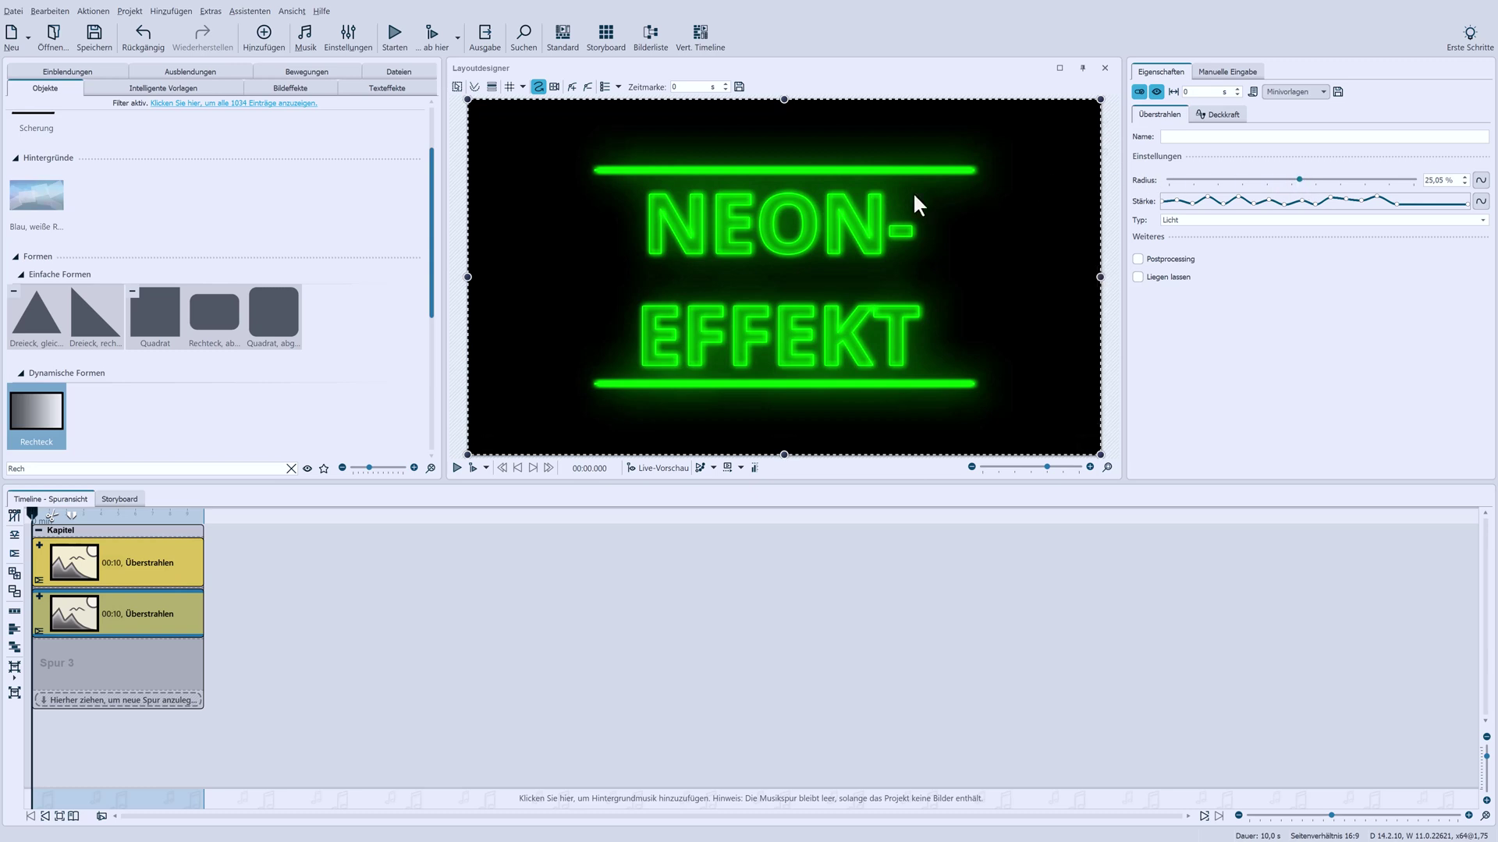
Expand the duplicated Überstrahlen group, delete its NEON-EFFEKT text so only the lines remain, and play the presentation
click(39, 597)
click(81, 626)
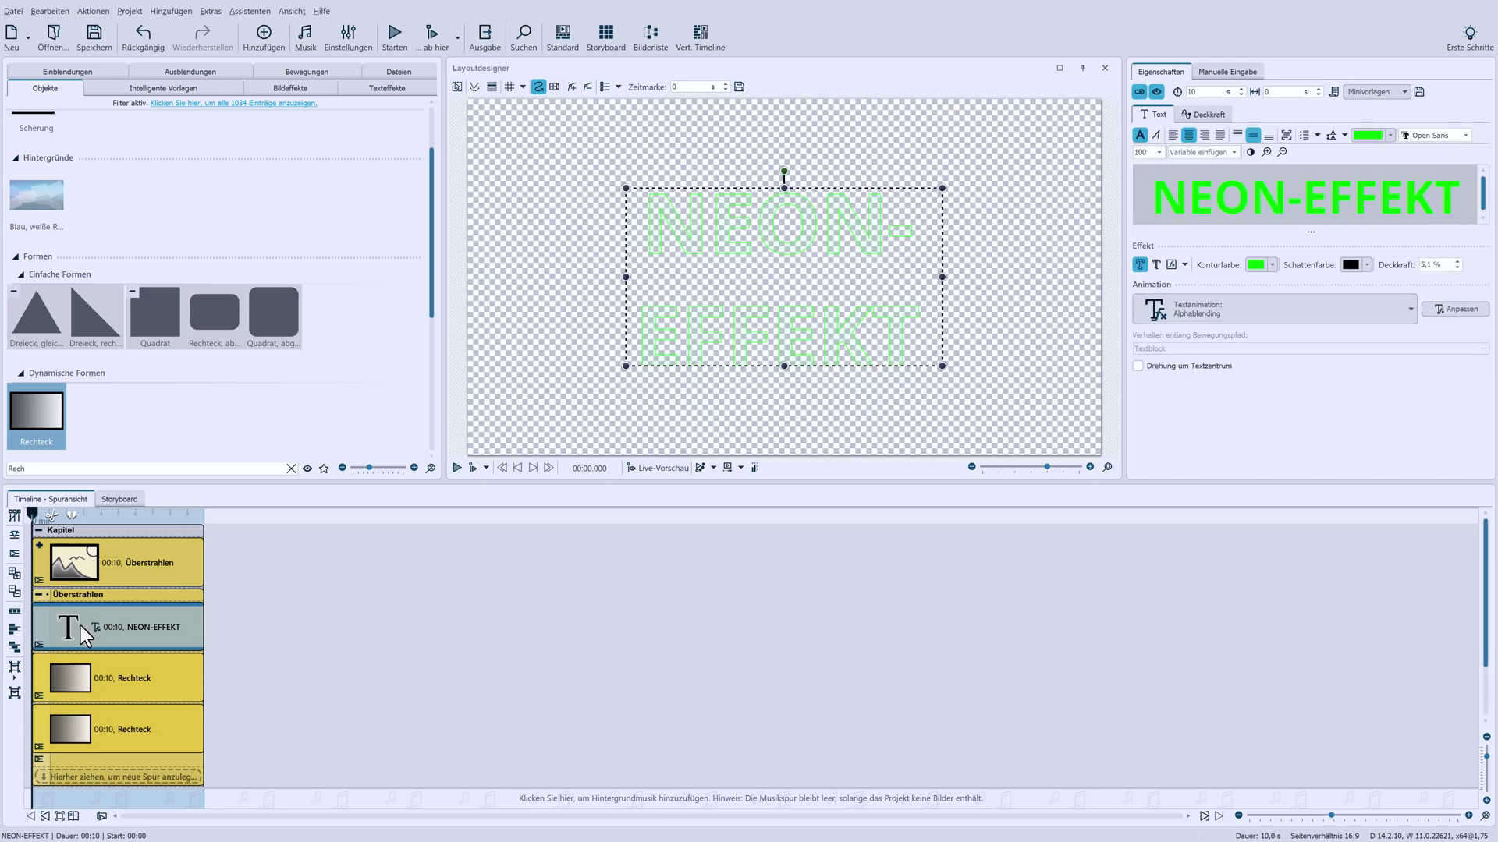
key(Delete)
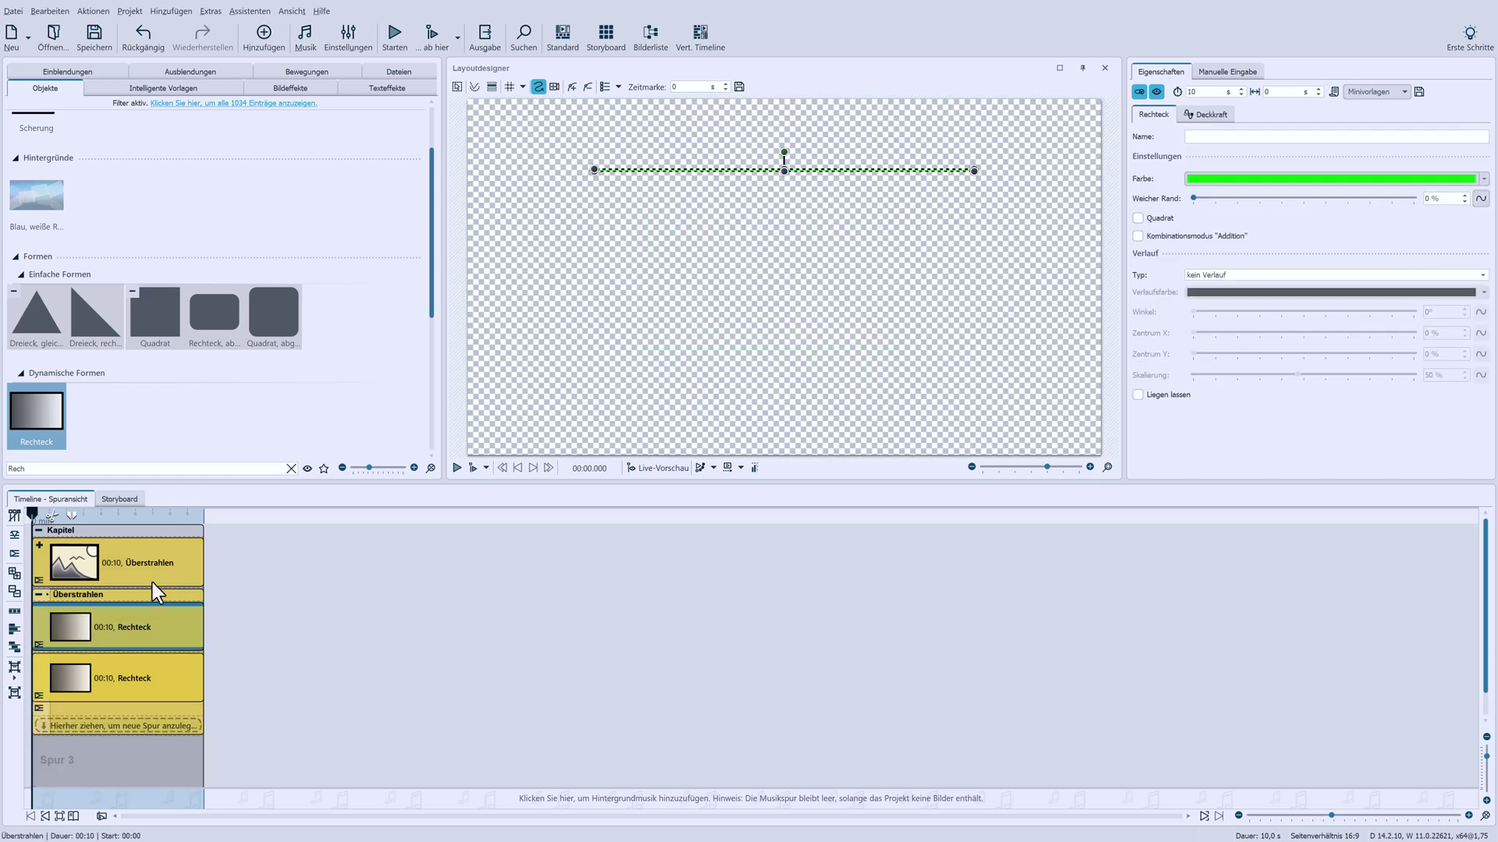
click(391, 45)
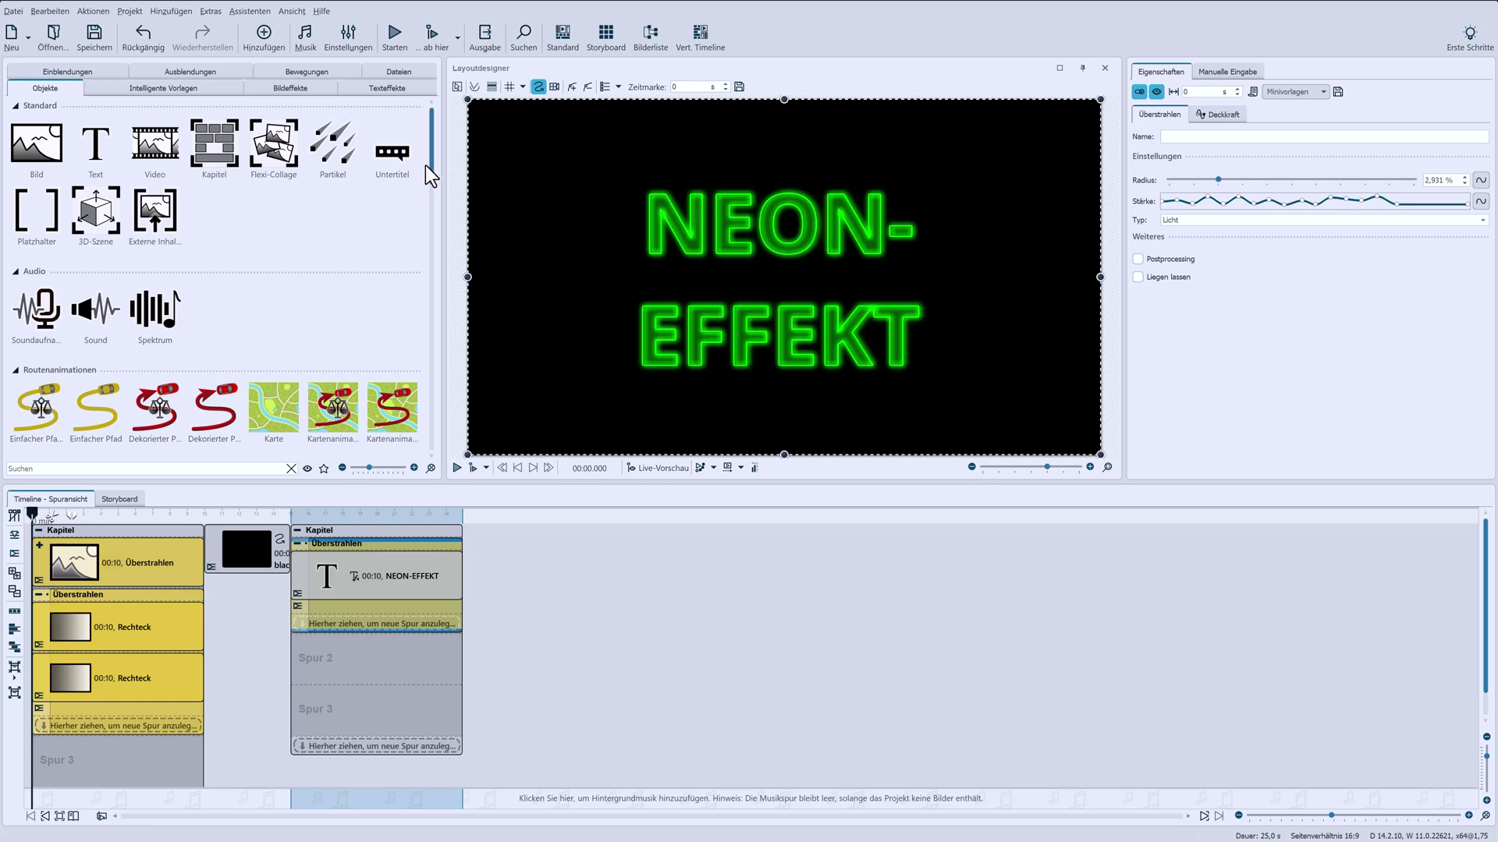
Add the Über den Wolken background on the track below the NEON-EFFEKT text, set its duration to 10 s and align it with the chapter start
drag(430, 164, 411, 312)
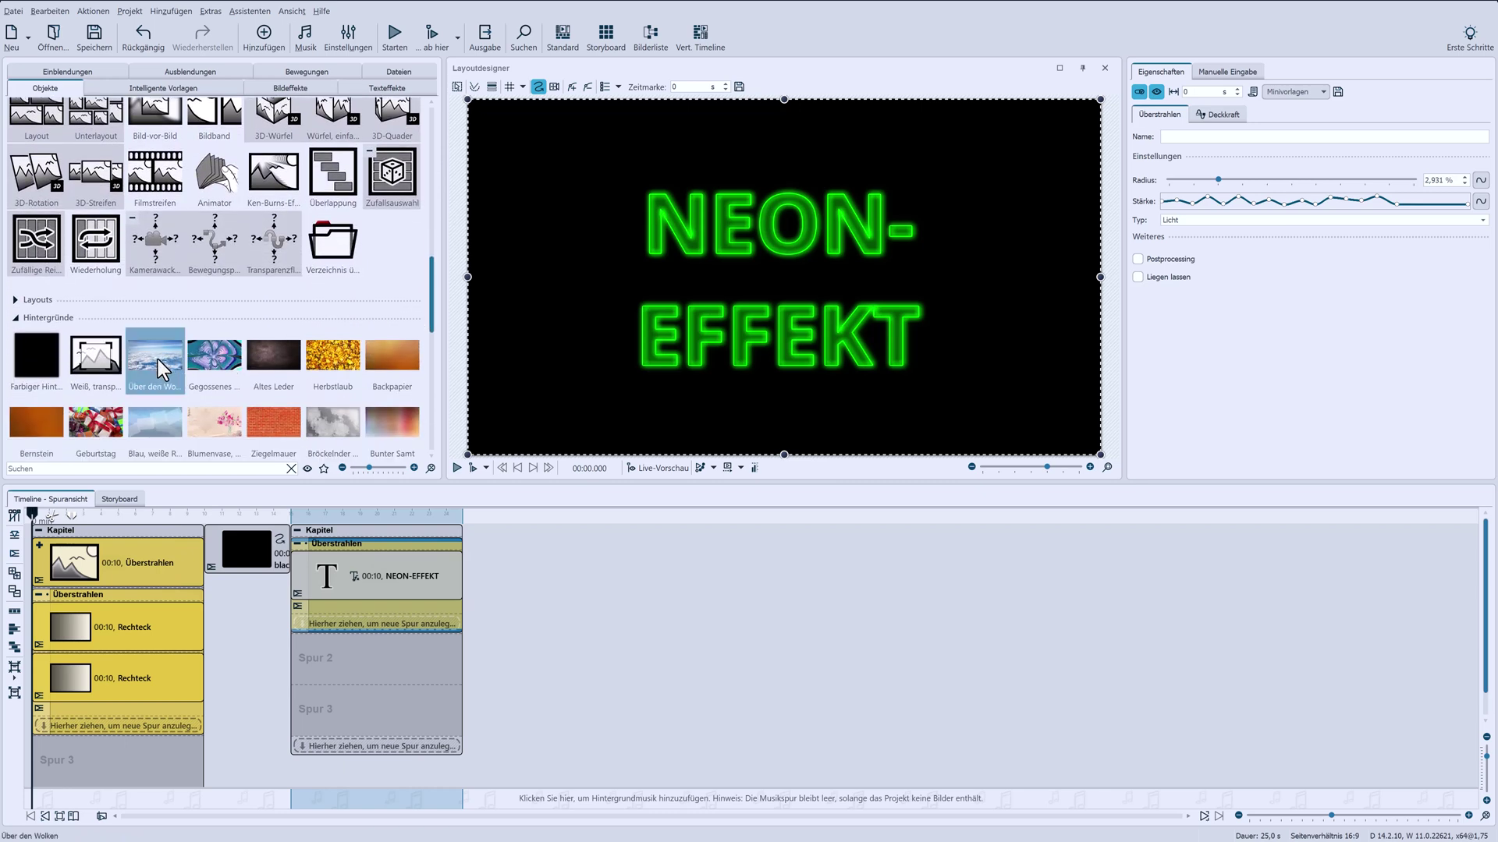
drag(158, 358, 326, 653)
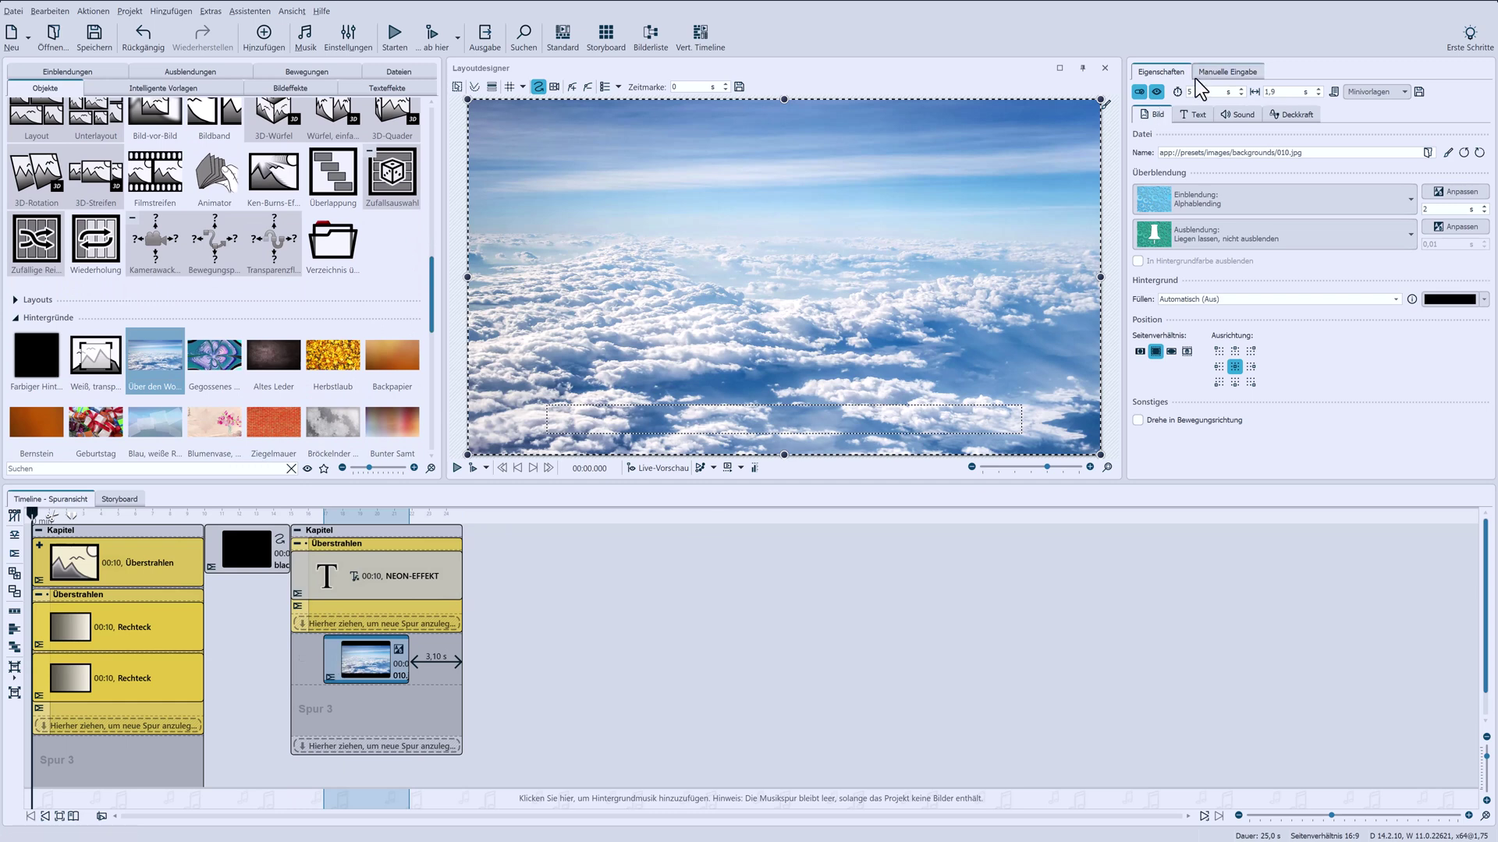
text(10)
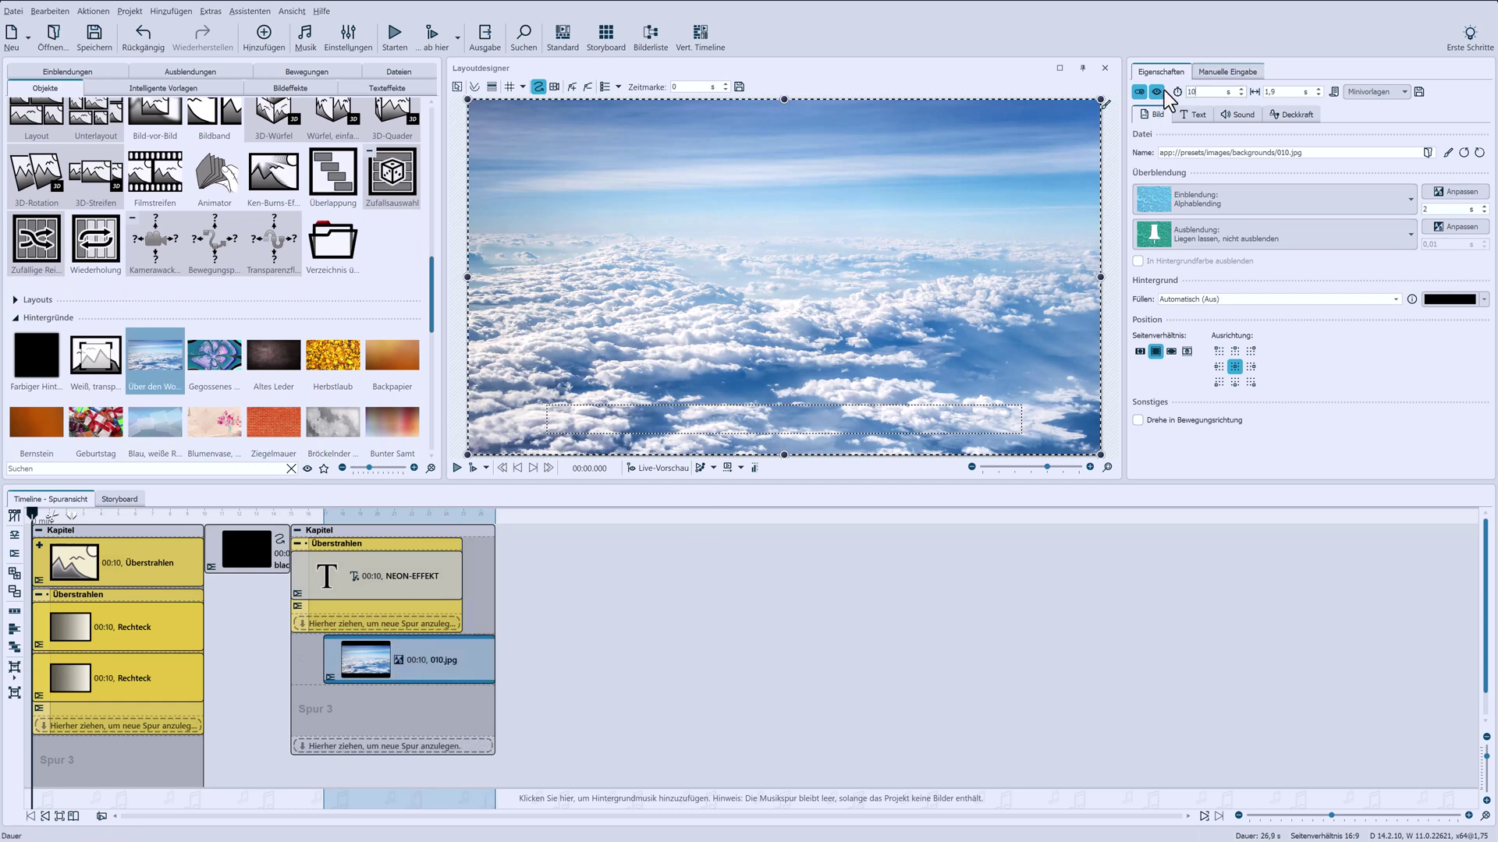
drag(462, 653, 451, 656)
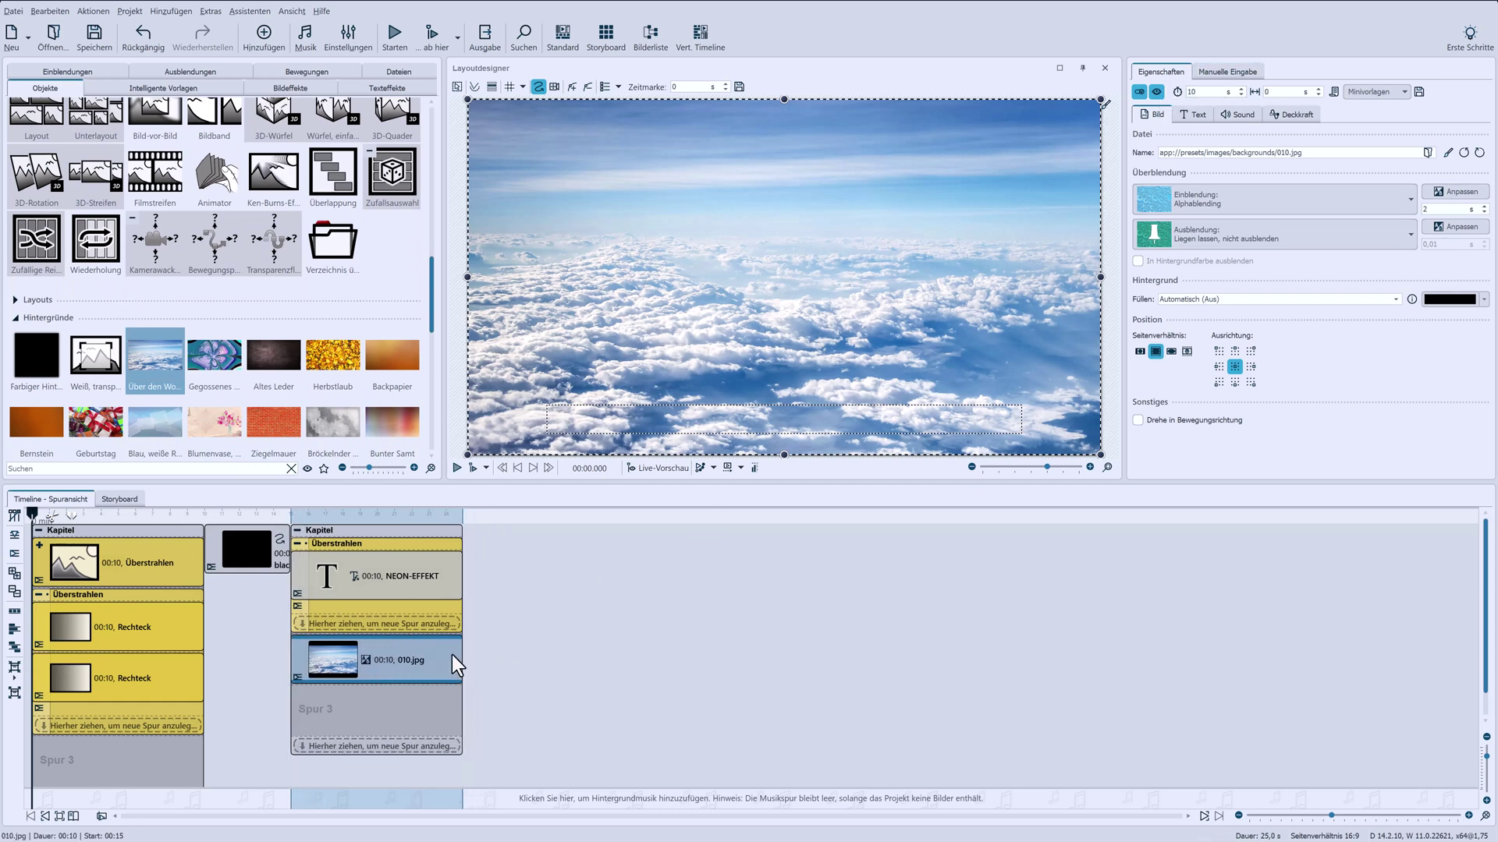
Copy the NEON-EFFEKT text's path and paste it onto the cloud image so both share the same position frame
click(427, 578)
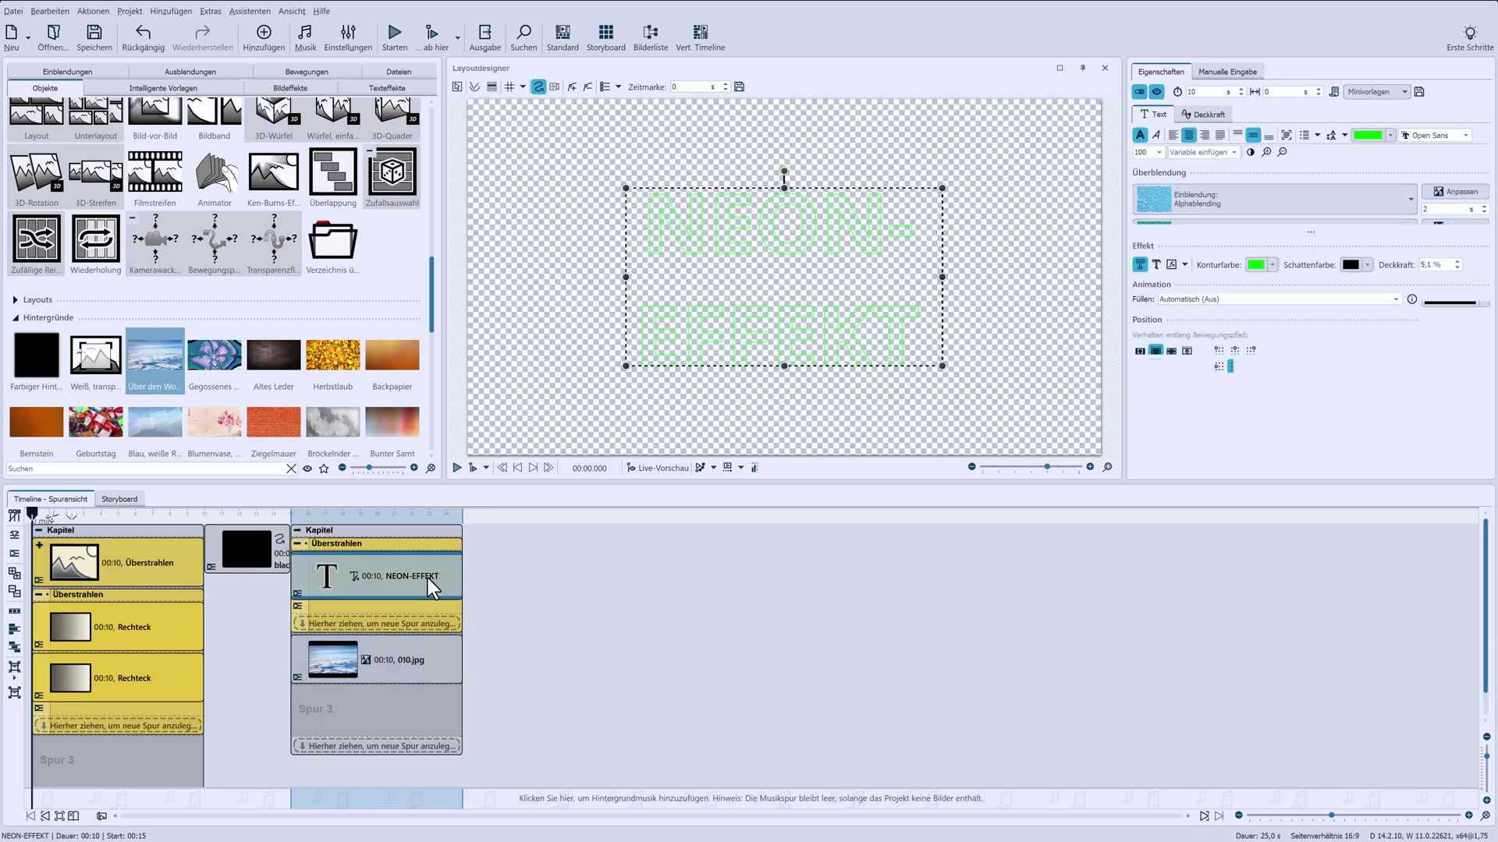
right_click(714, 267)
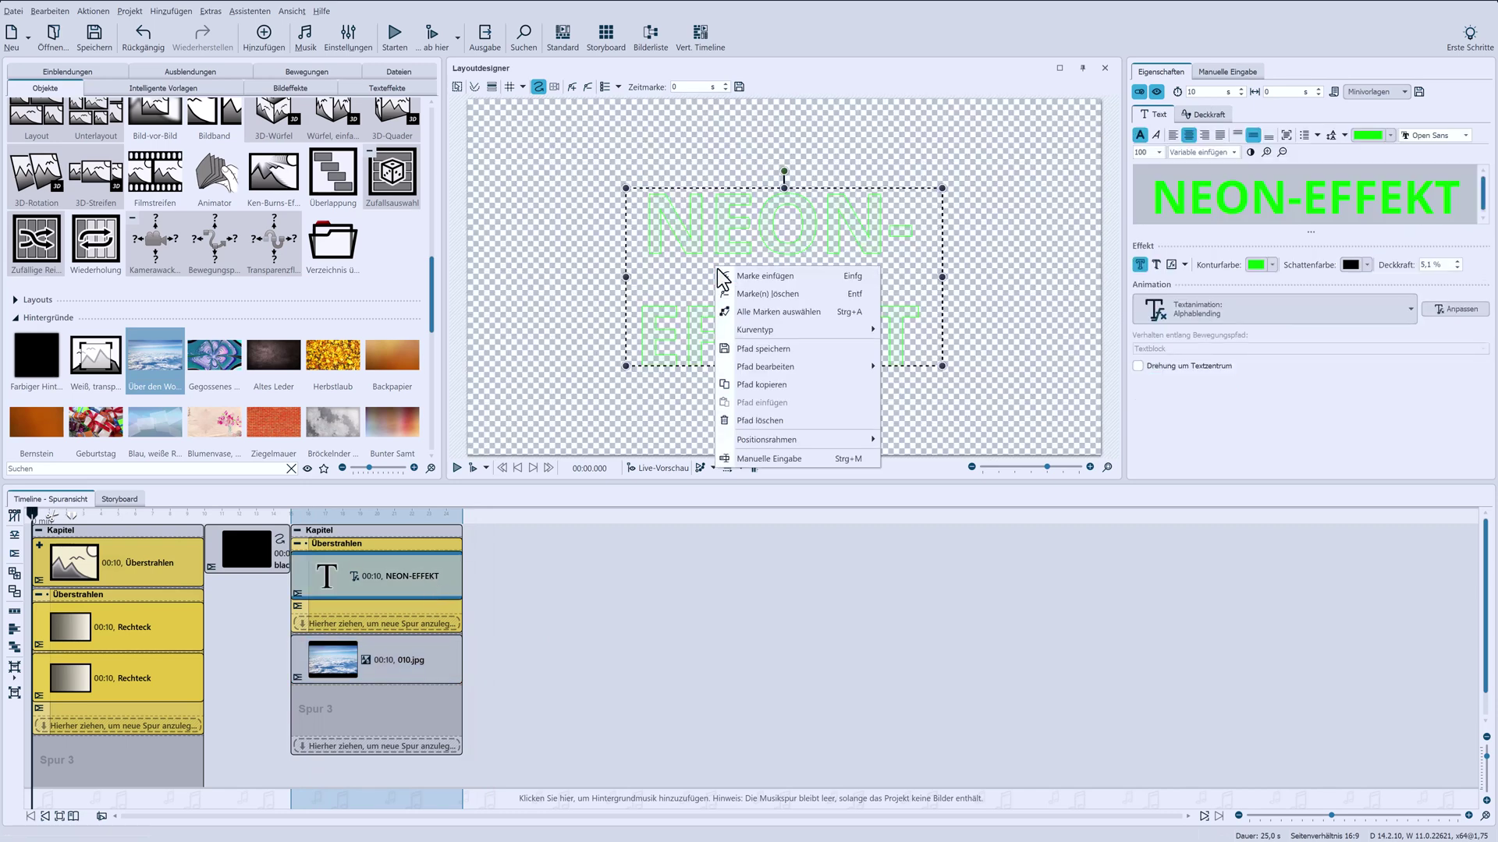
click(769, 379)
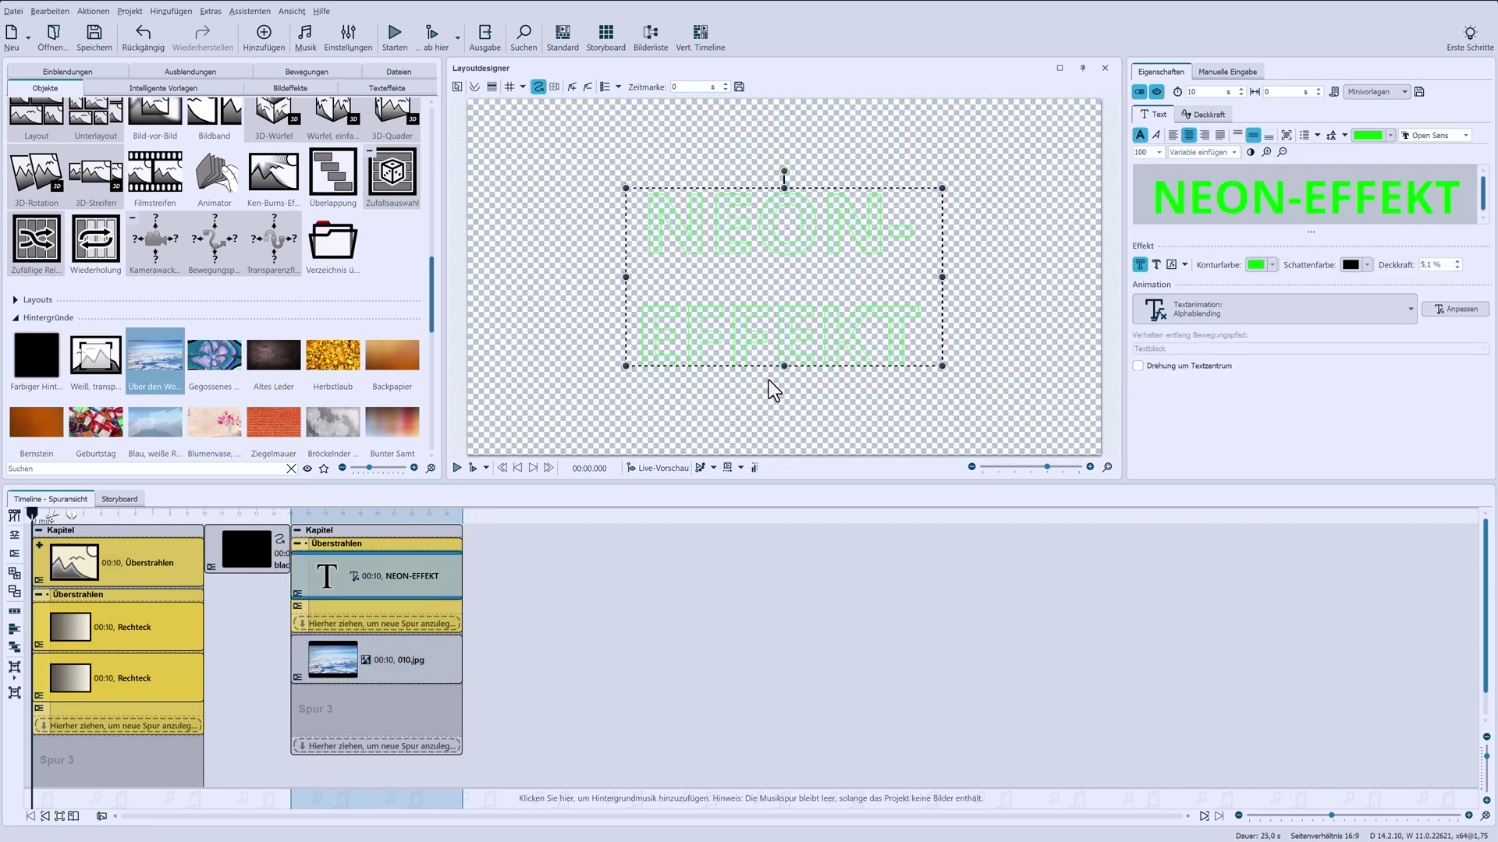
click(418, 666)
right_click(755, 288)
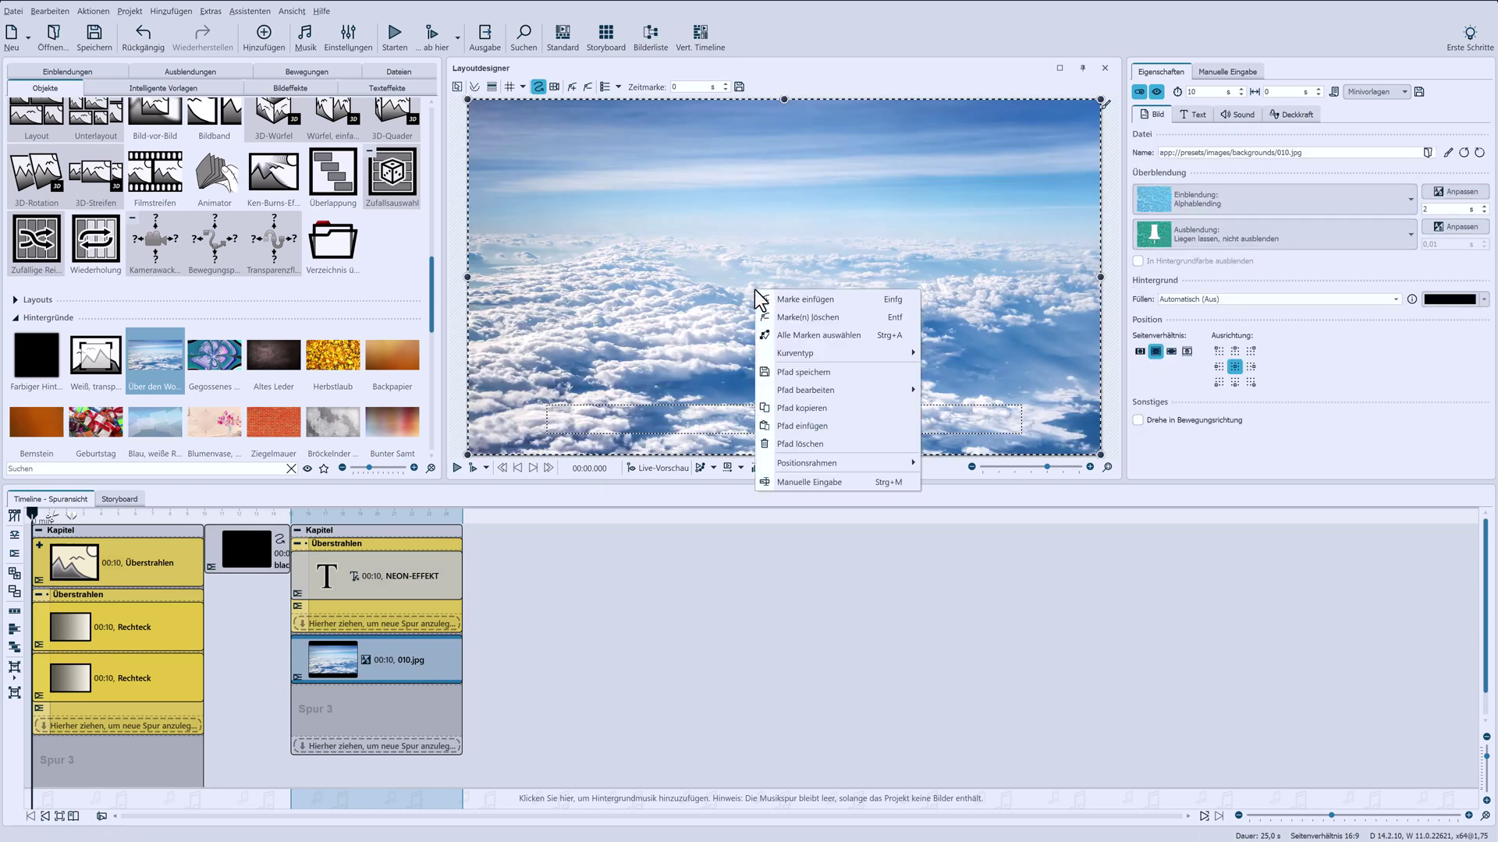
click(774, 426)
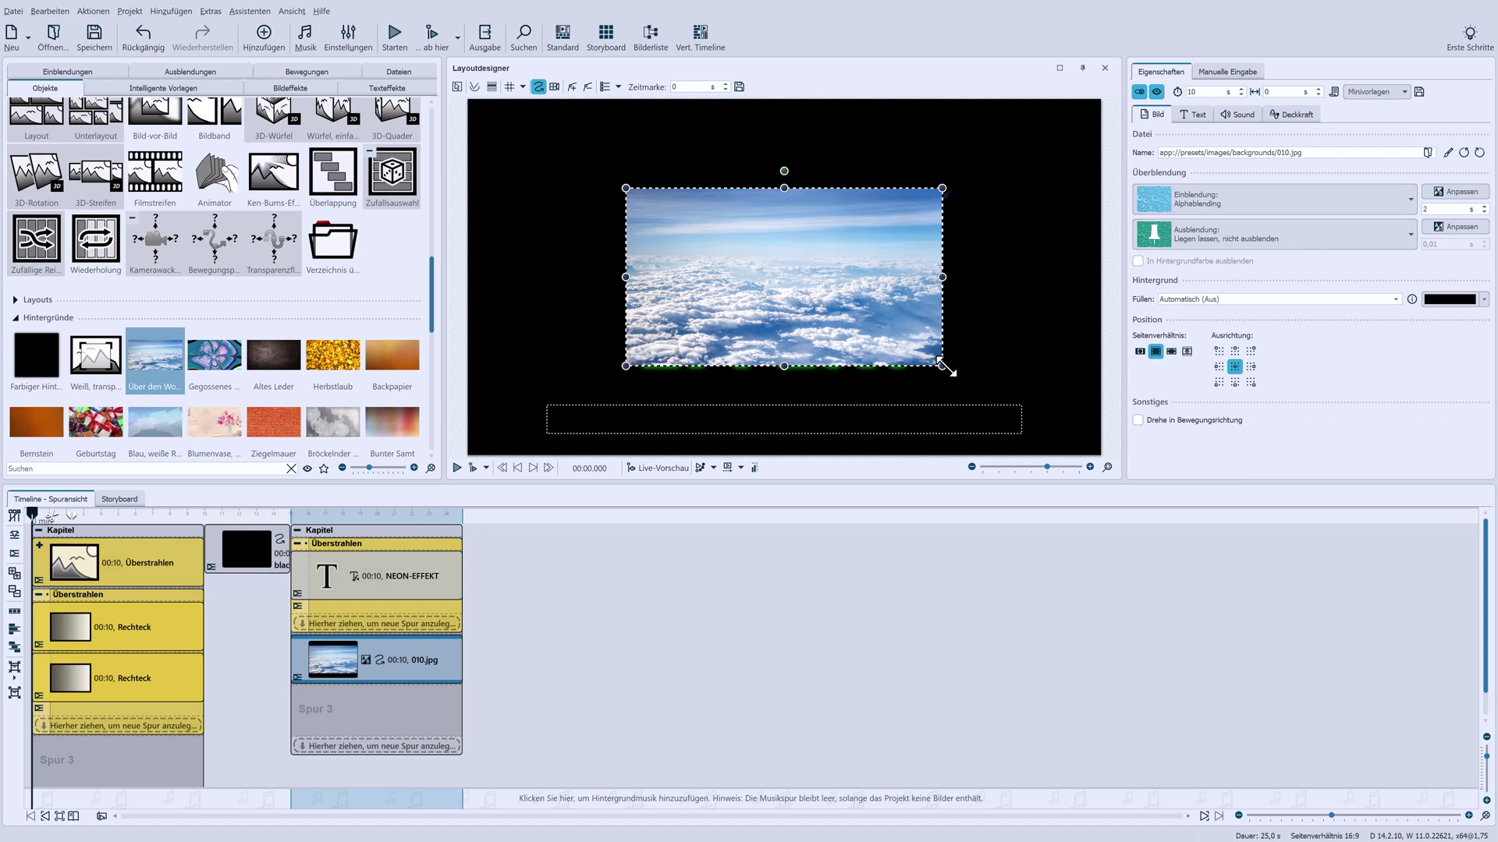
Enlarge the cloud image slightly and proportionally around its centre, and move it above the text's Überstrahlen group at the chapter start
key(alt+shift)
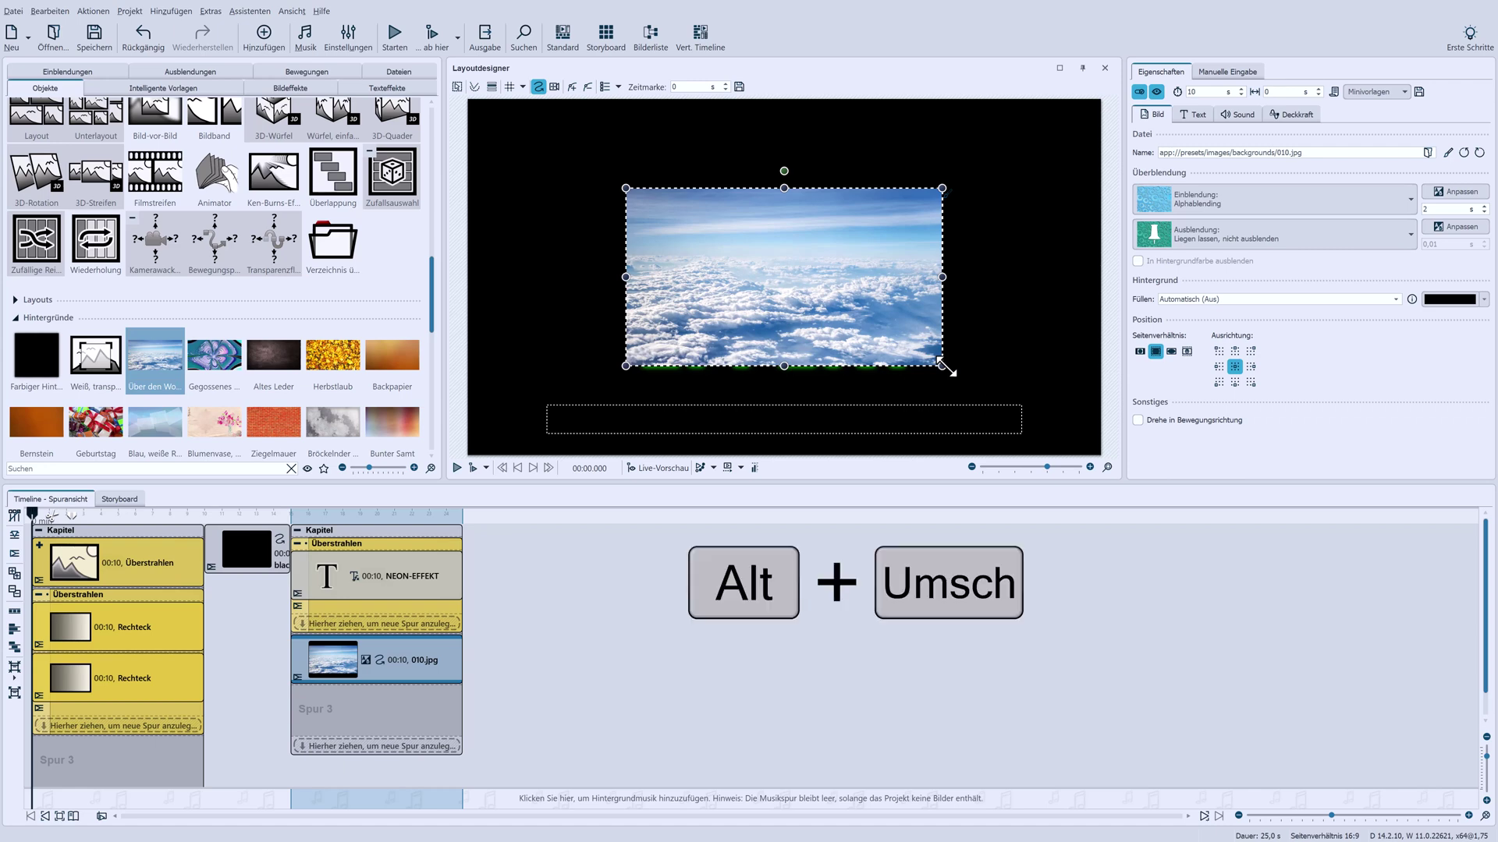
drag(946, 366, 964, 387)
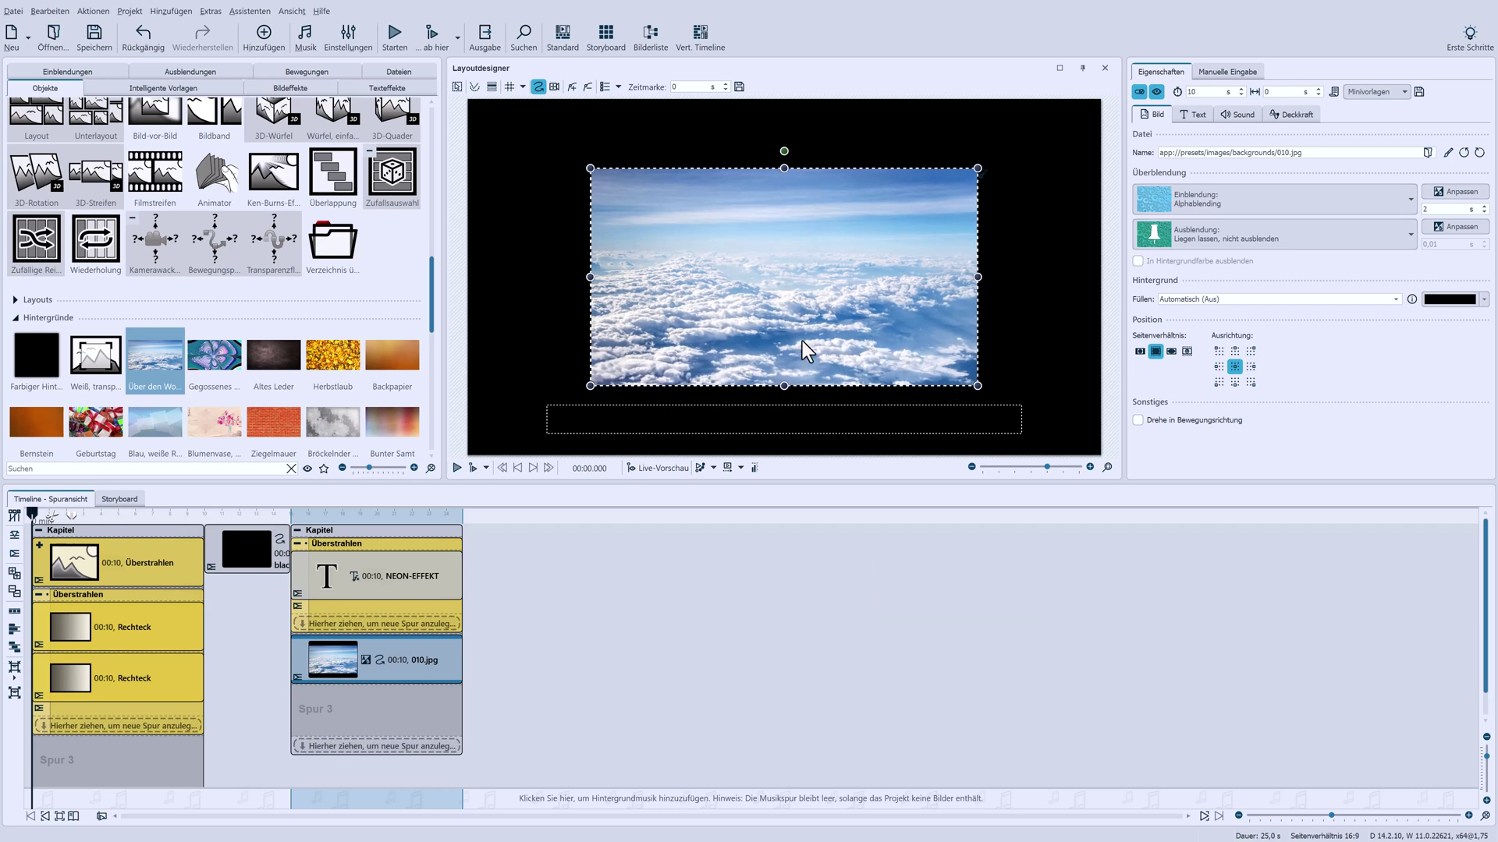
drag(361, 668, 373, 541)
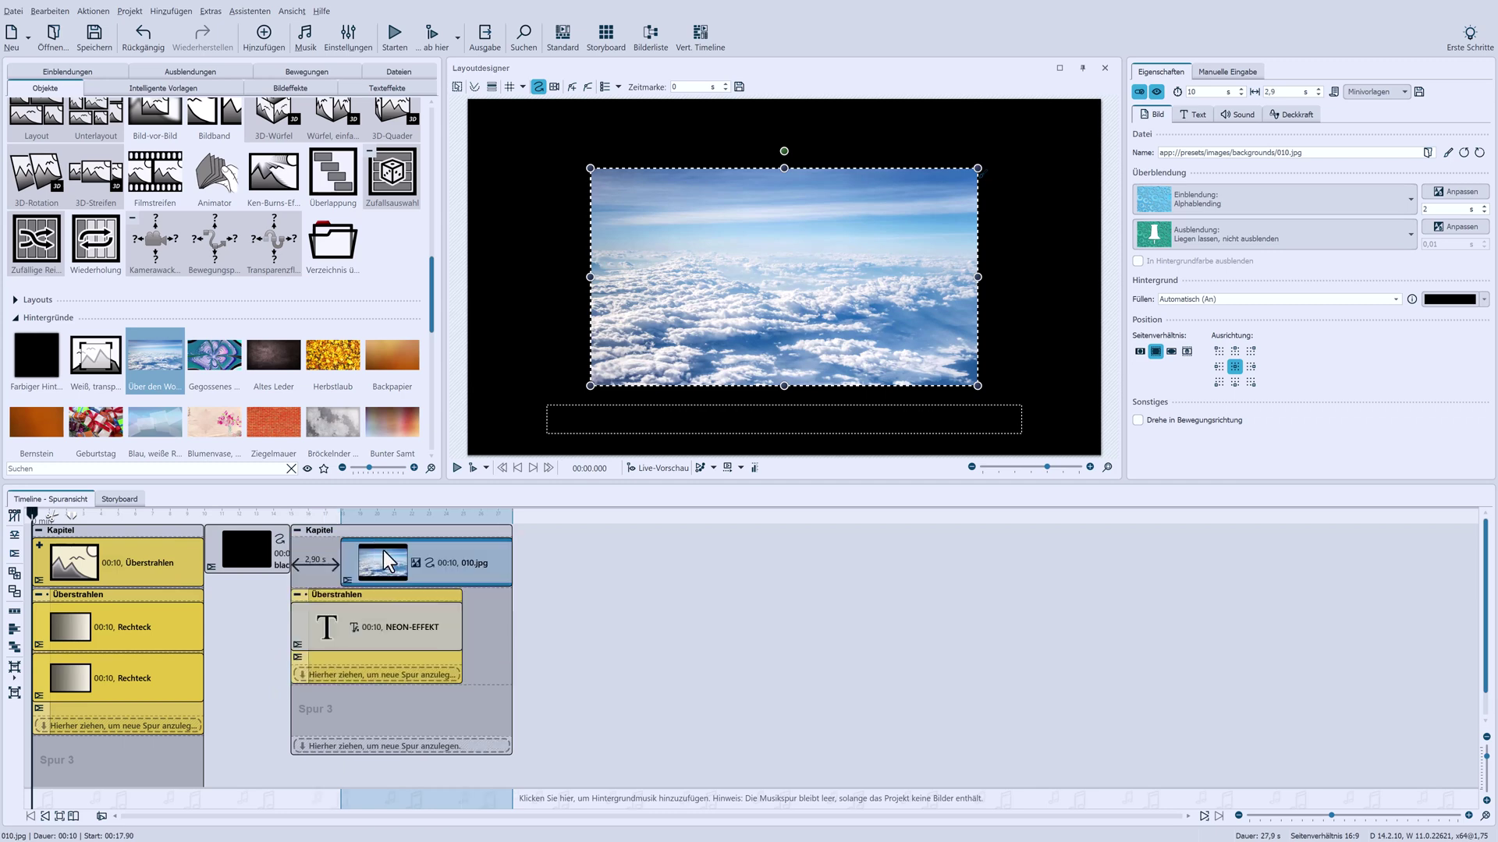
click(344, 598)
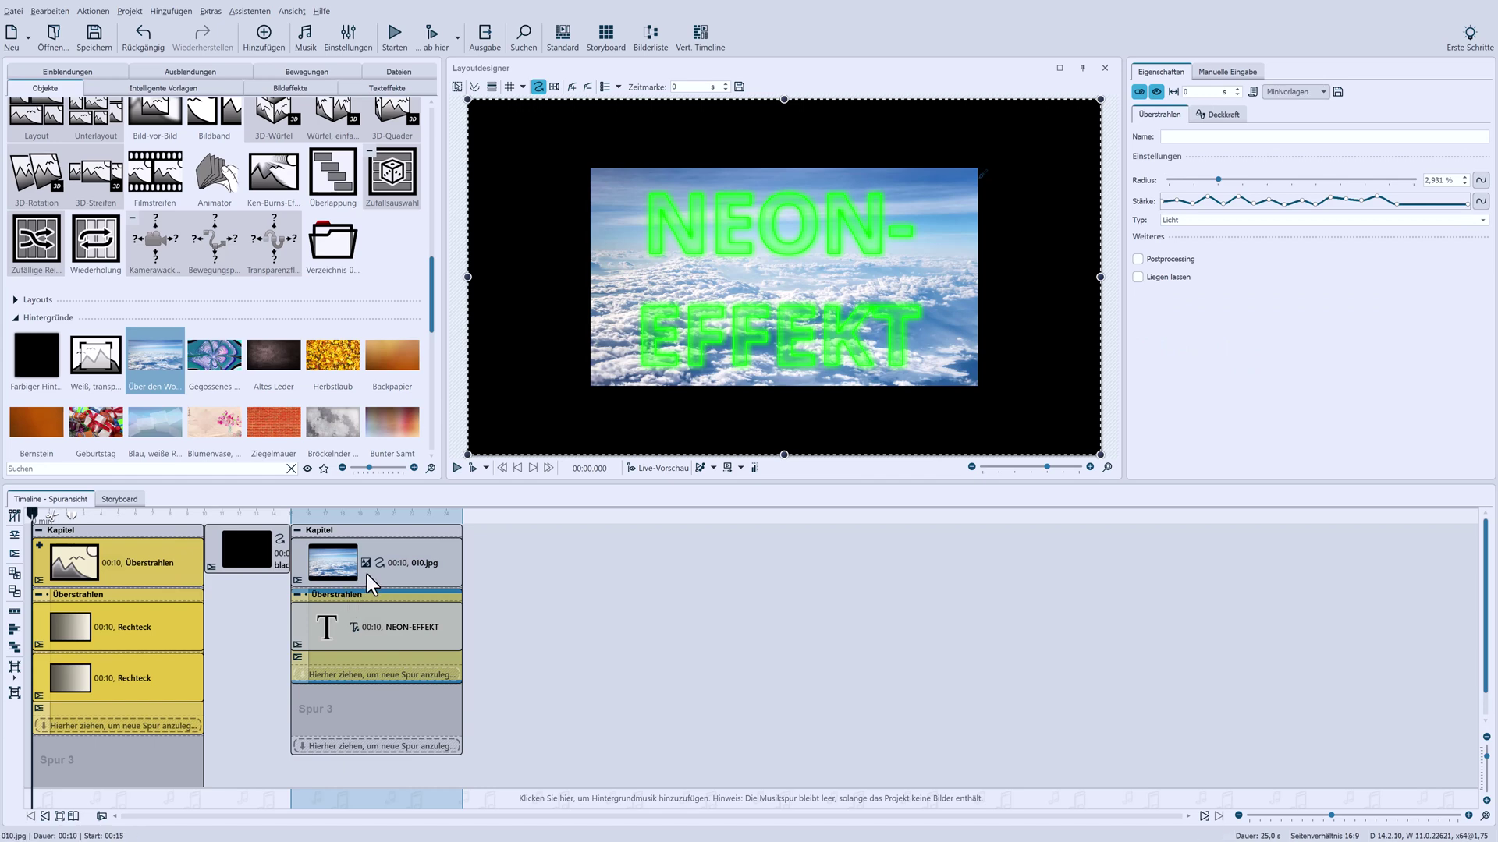
Open the cloud image's effect editor and add a Kontur effect of type Beide
click(370, 572)
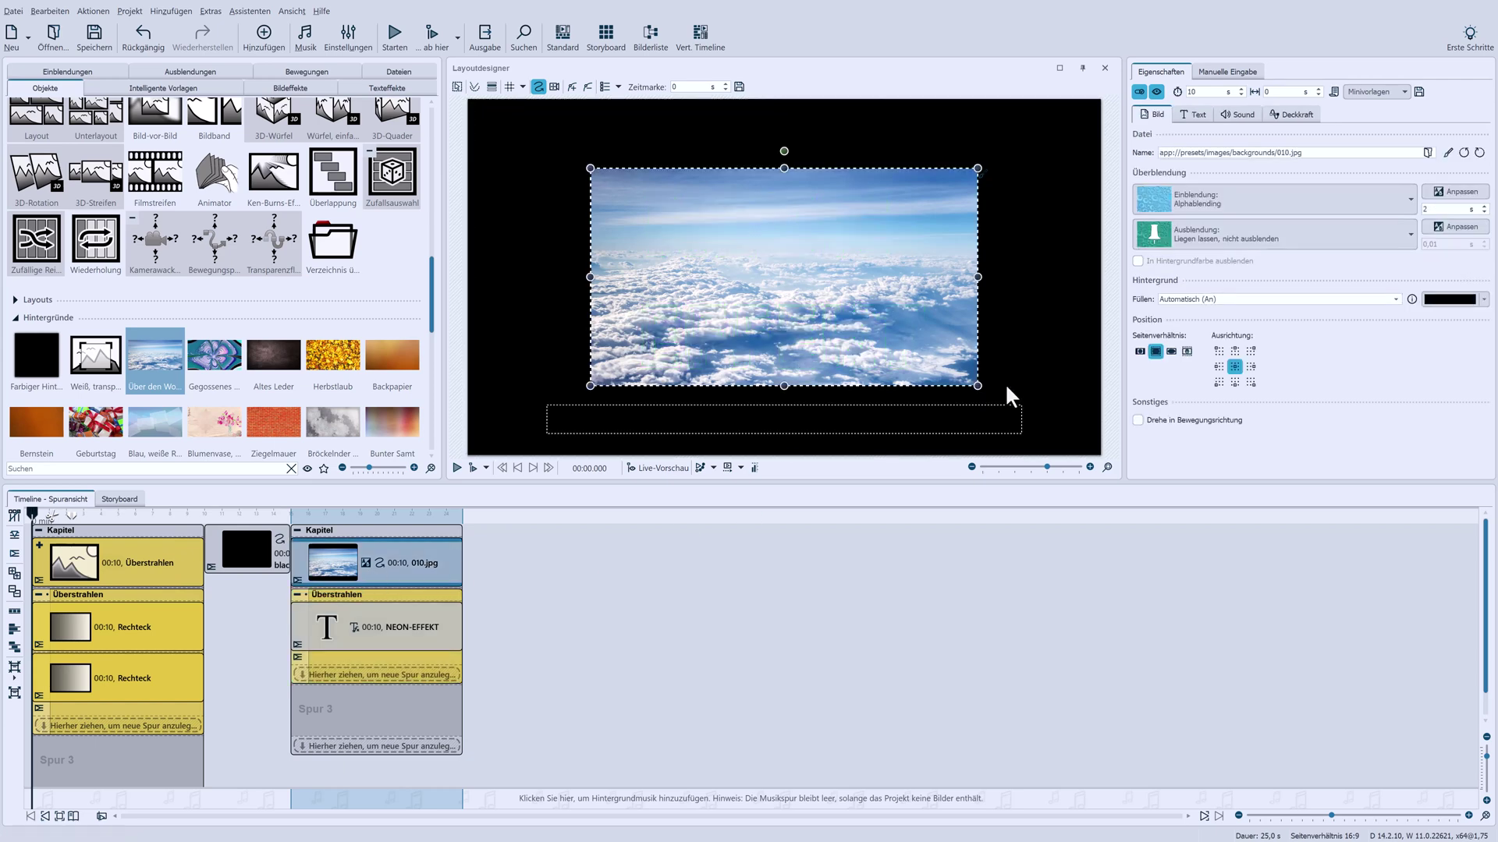
click(1446, 153)
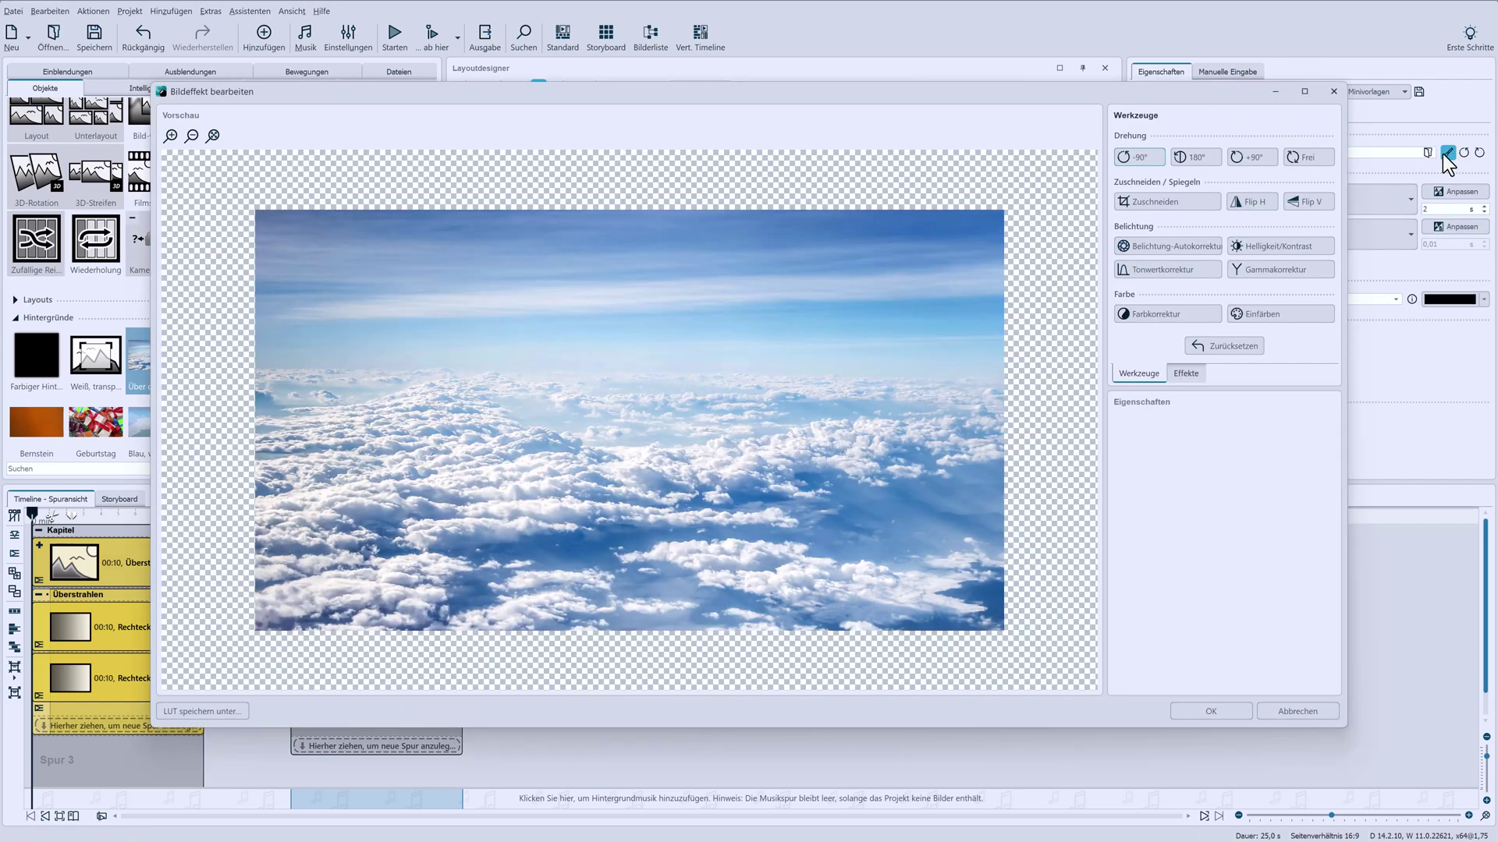
click(1184, 376)
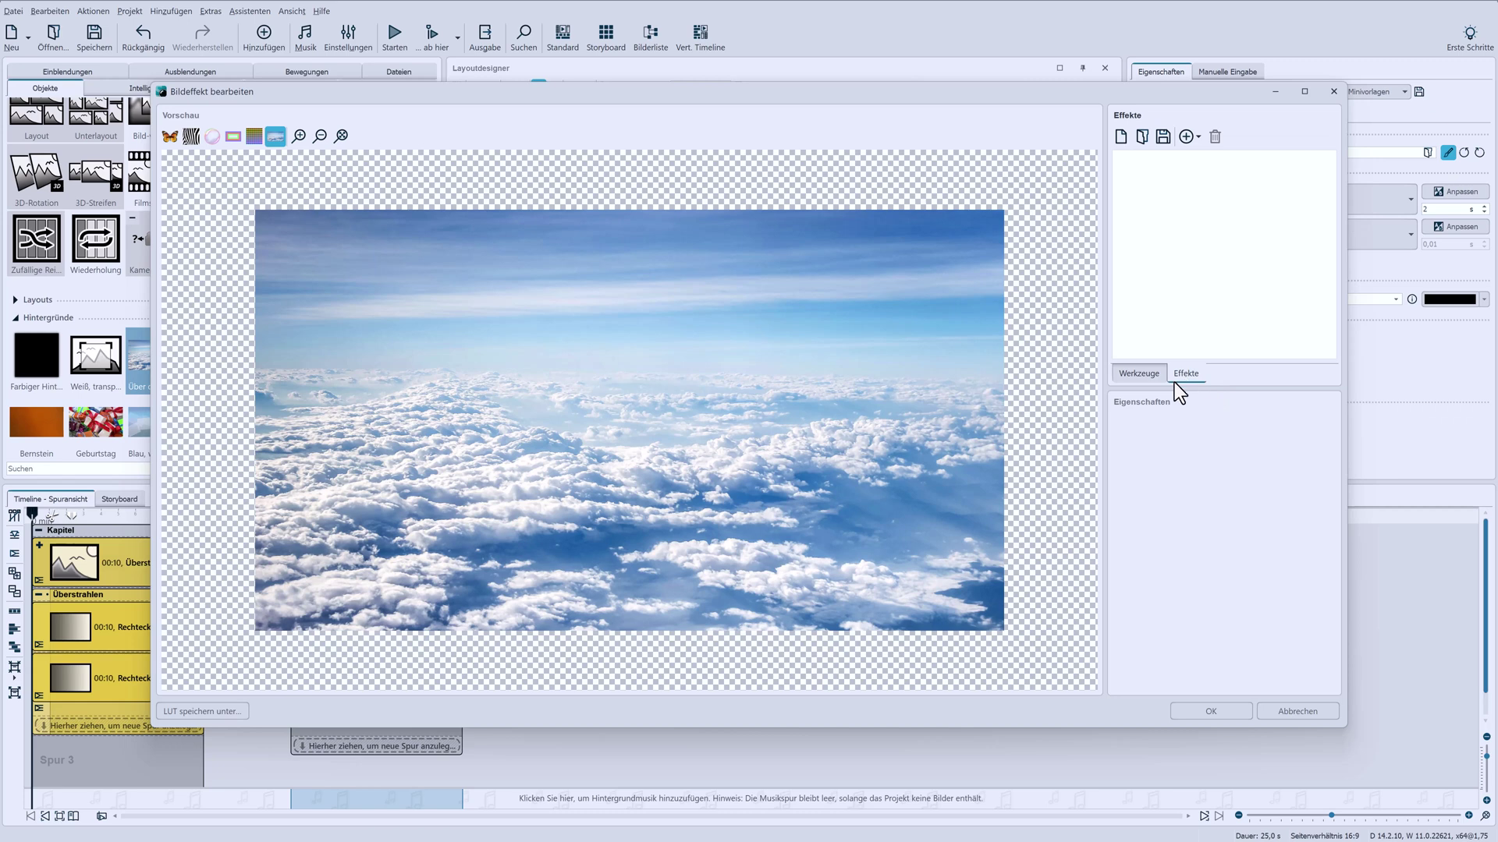
click(1196, 143)
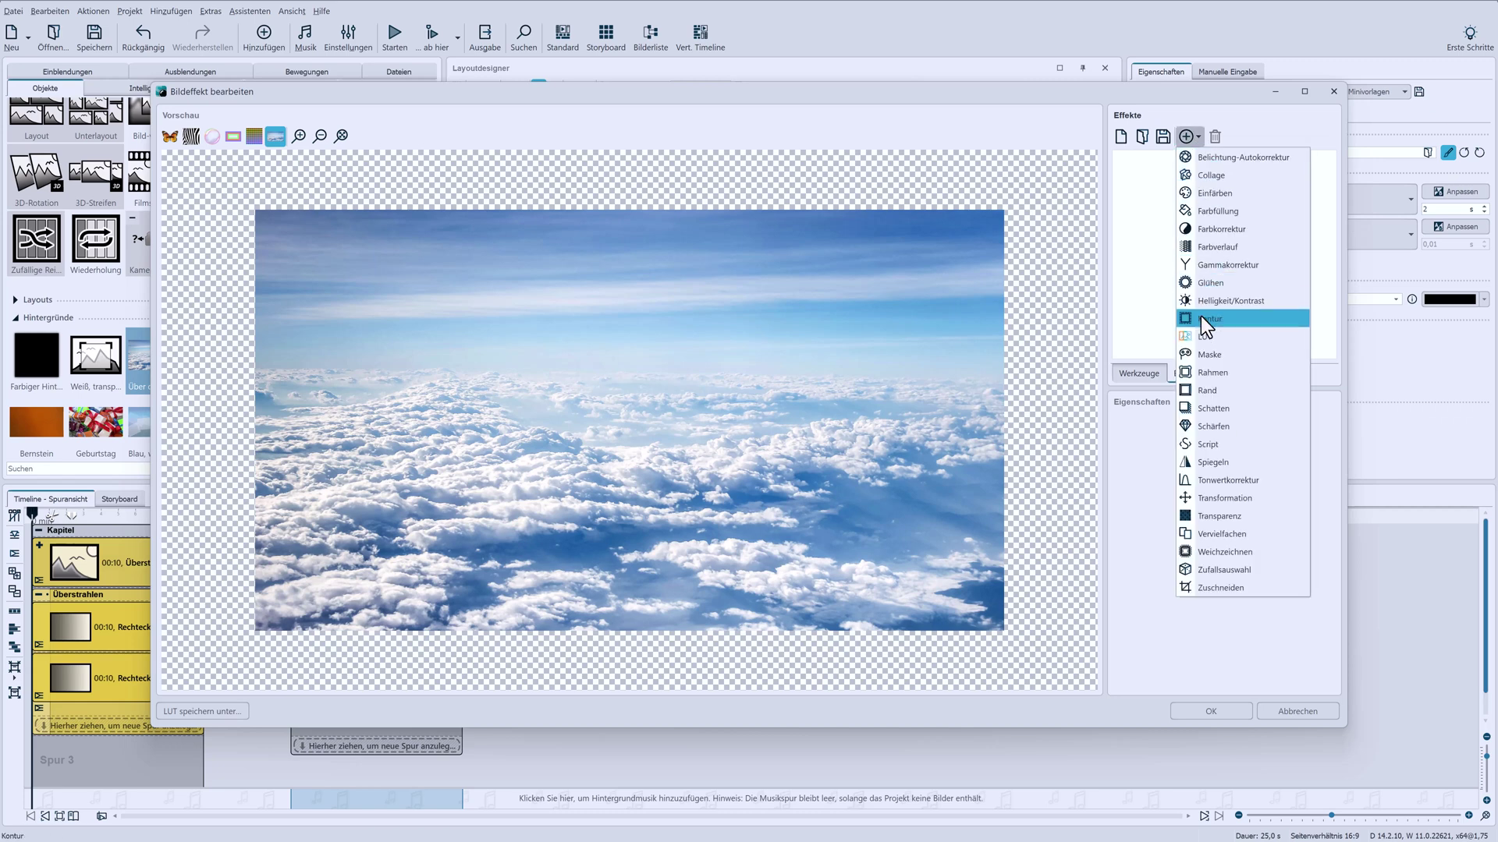
click(1205, 320)
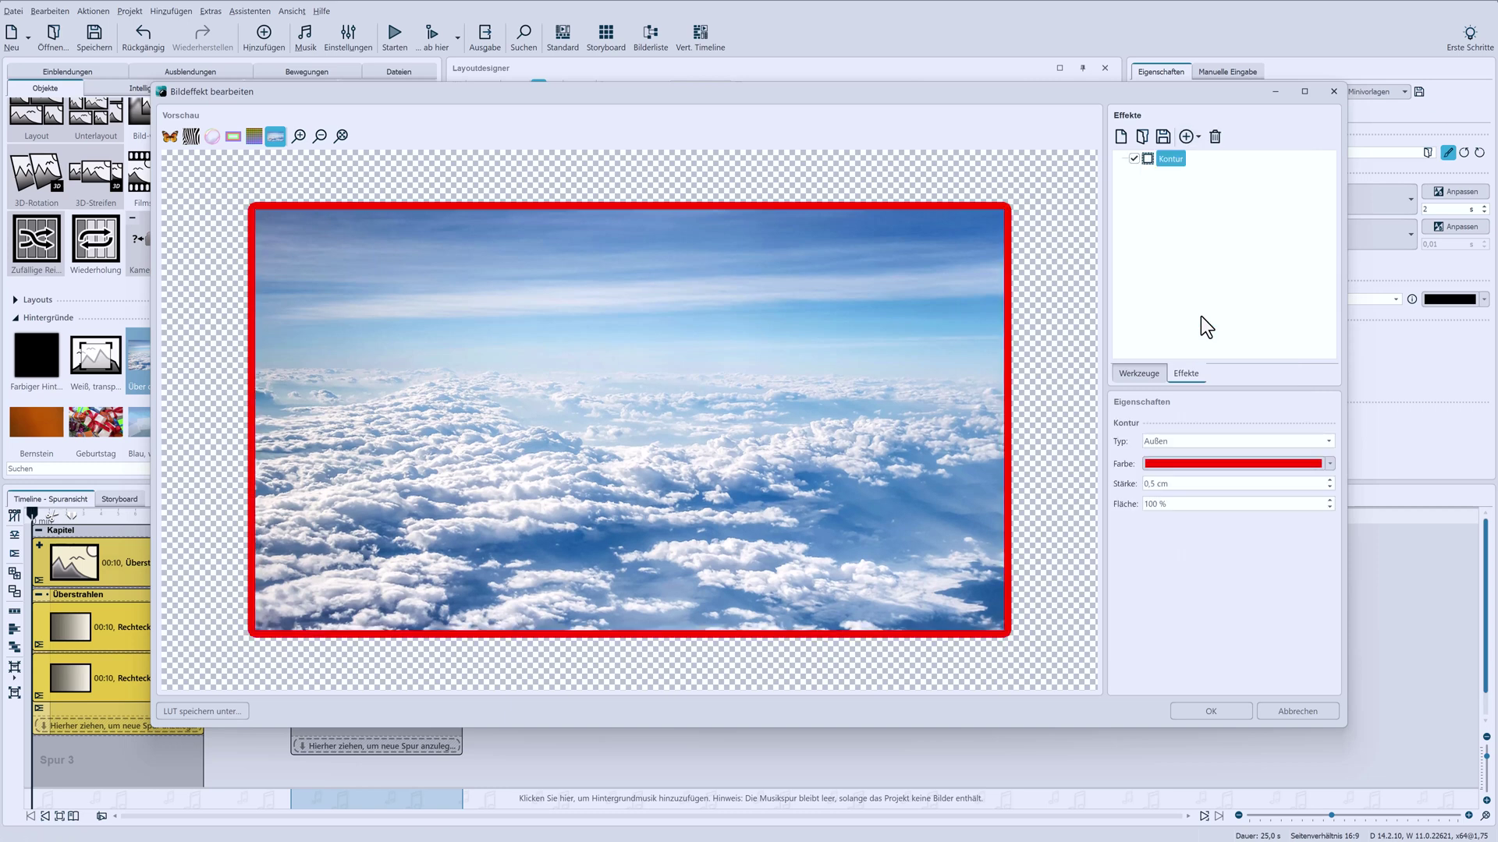
click(1205, 442)
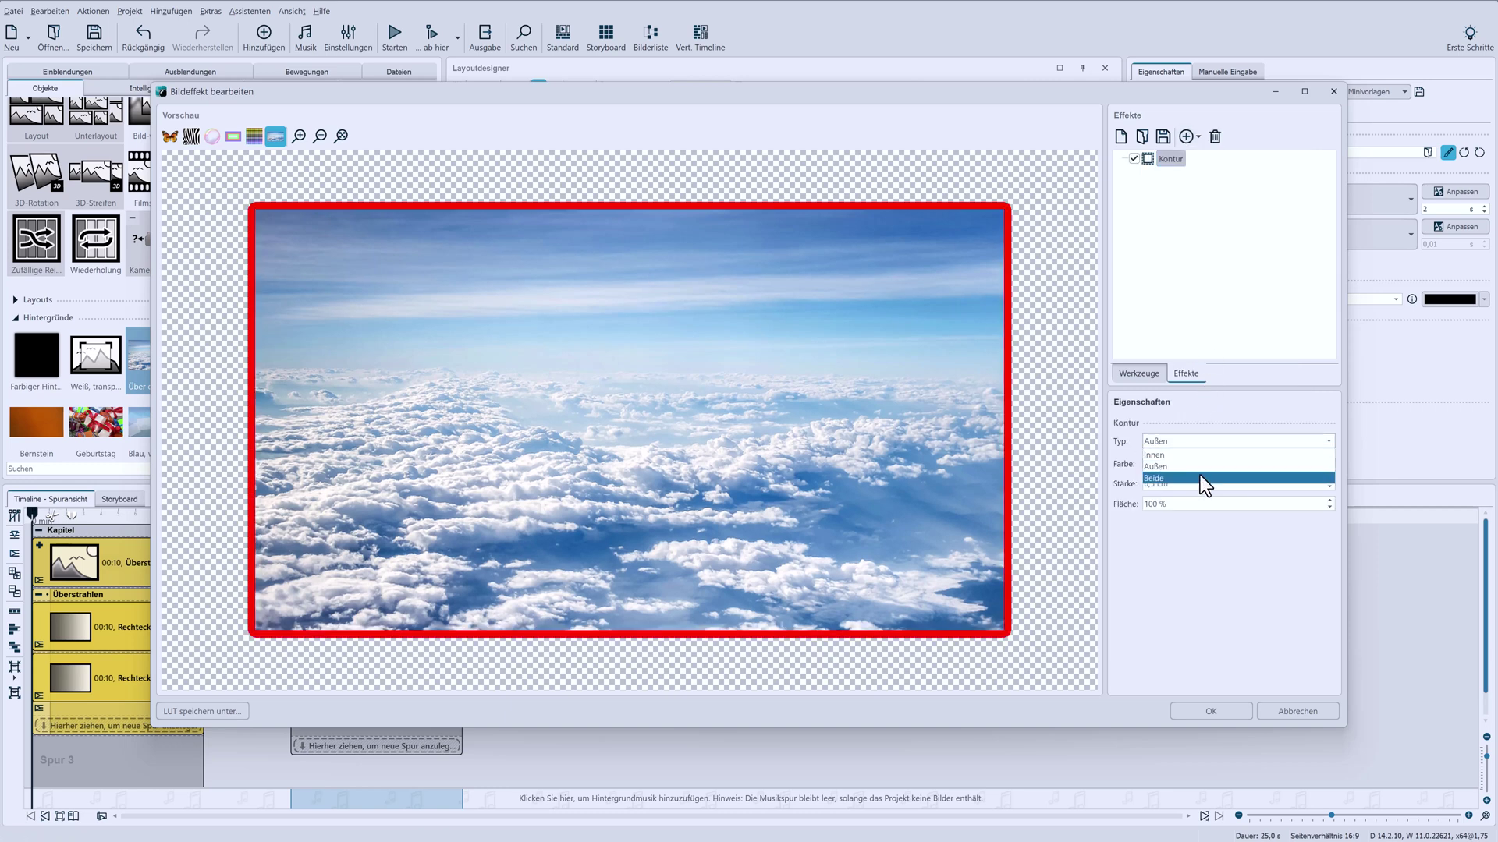
click(1206, 478)
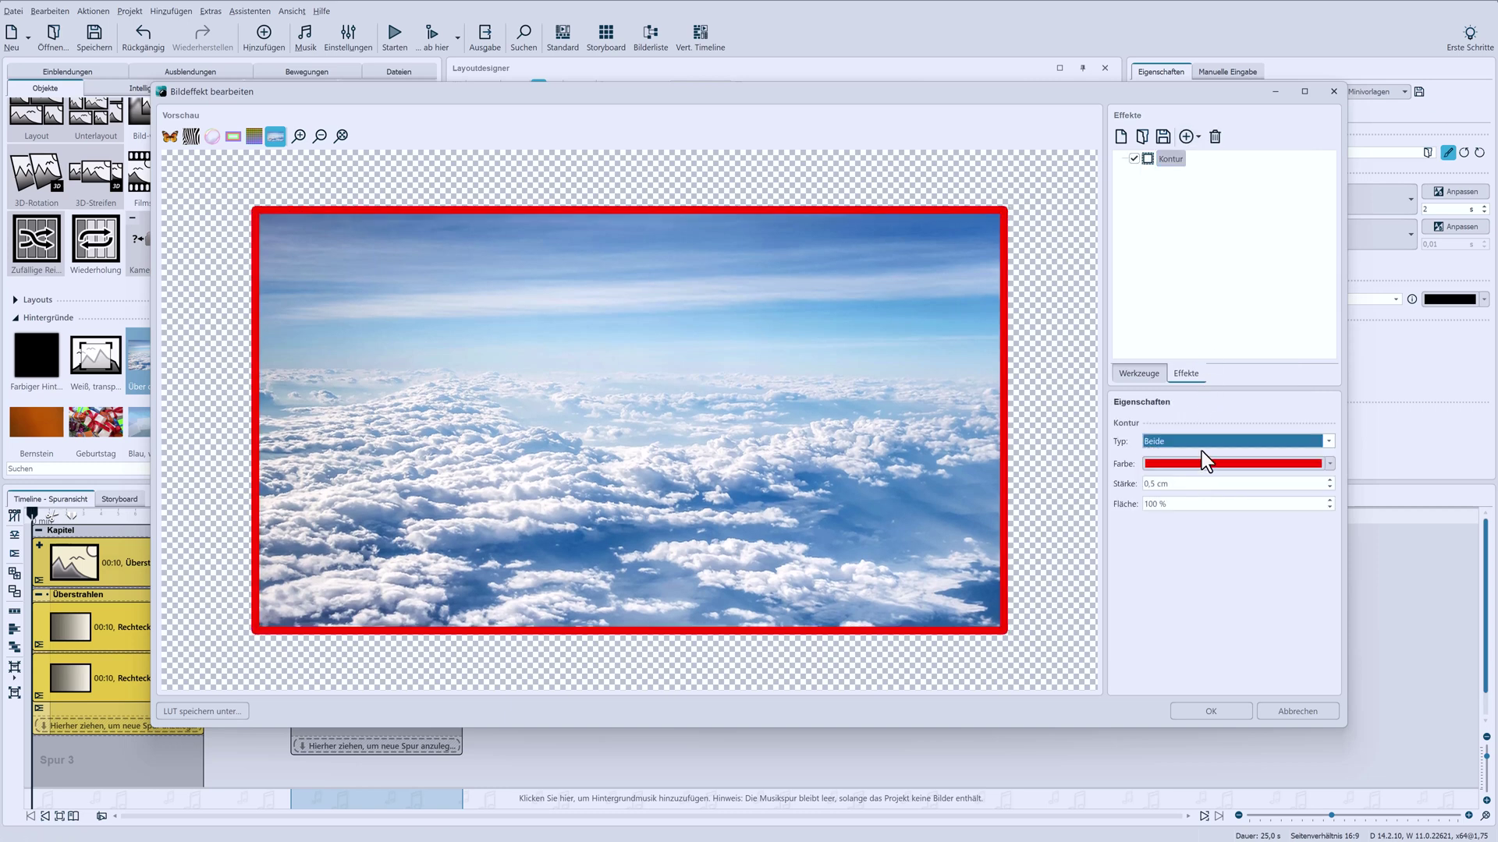
Set the contour's thickness to 0,1 cm and its colour to the recently used bright green
click(1151, 484)
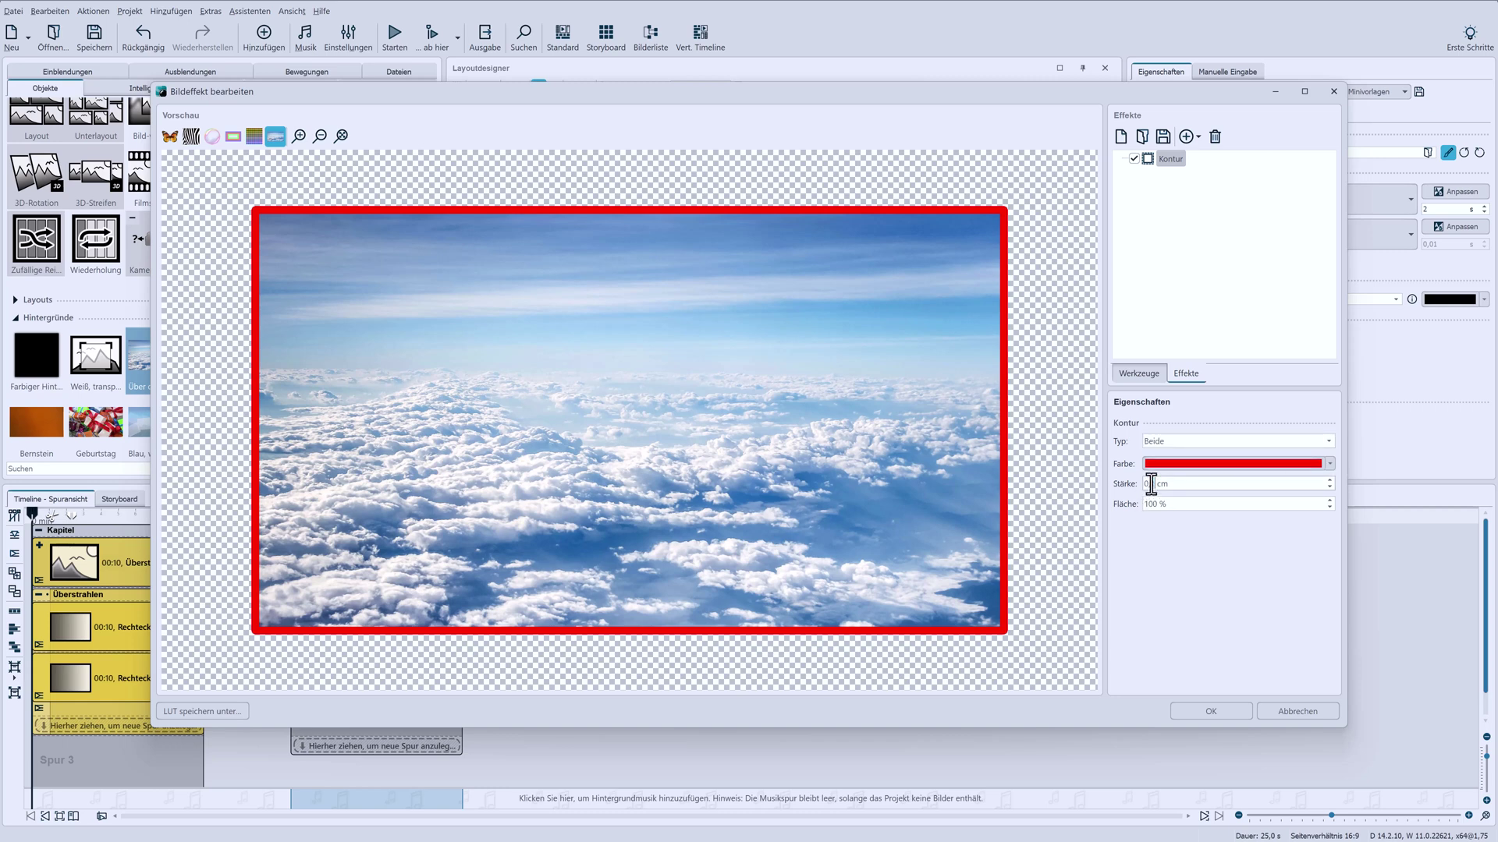
key(Delete)
key(Delete)
key(Delete)
key(Delete)
text(1)
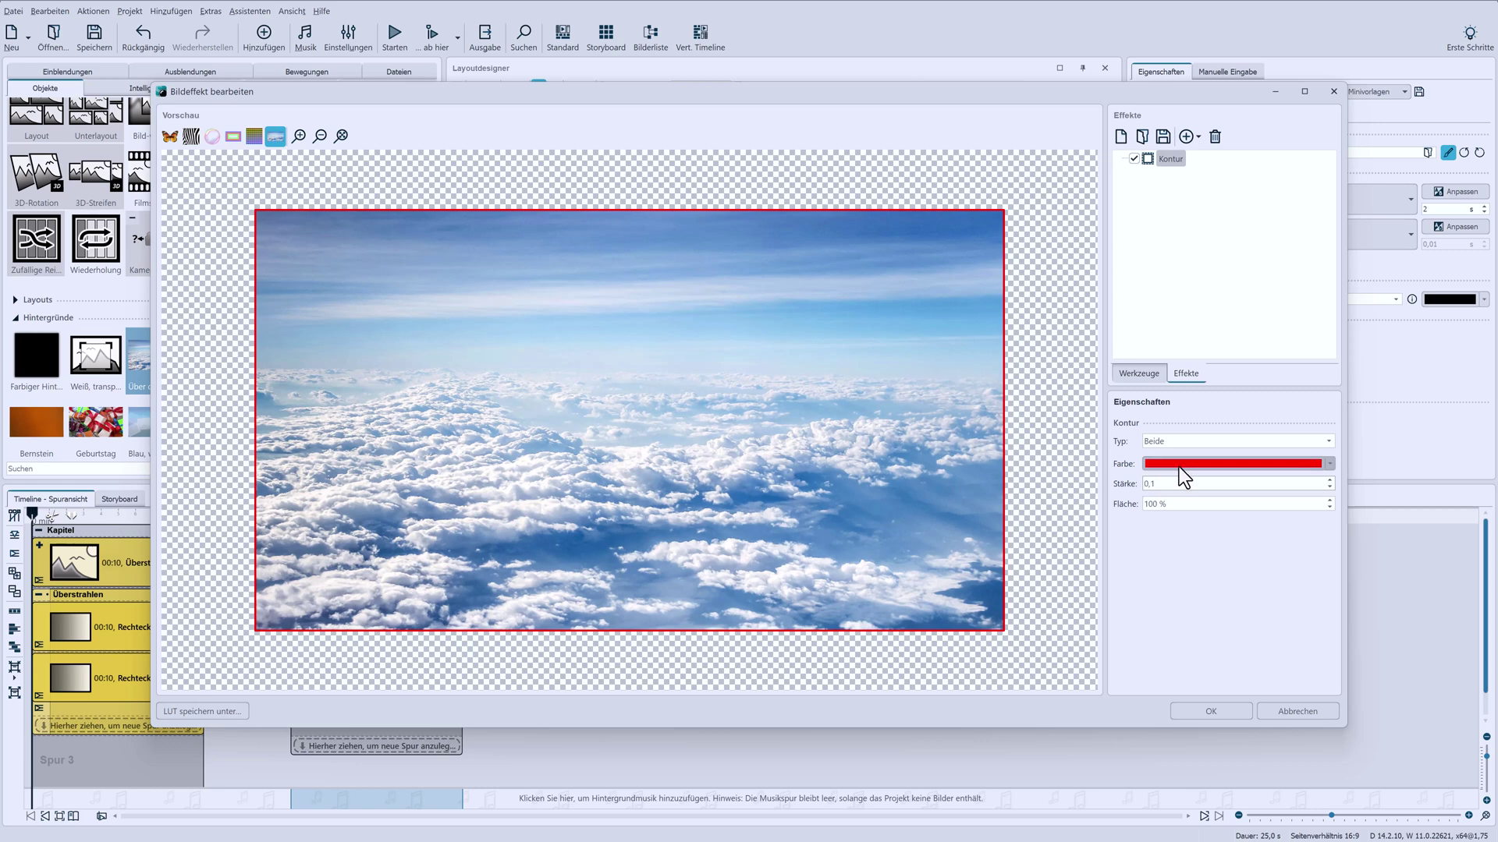
click(1178, 466)
click(1432, 490)
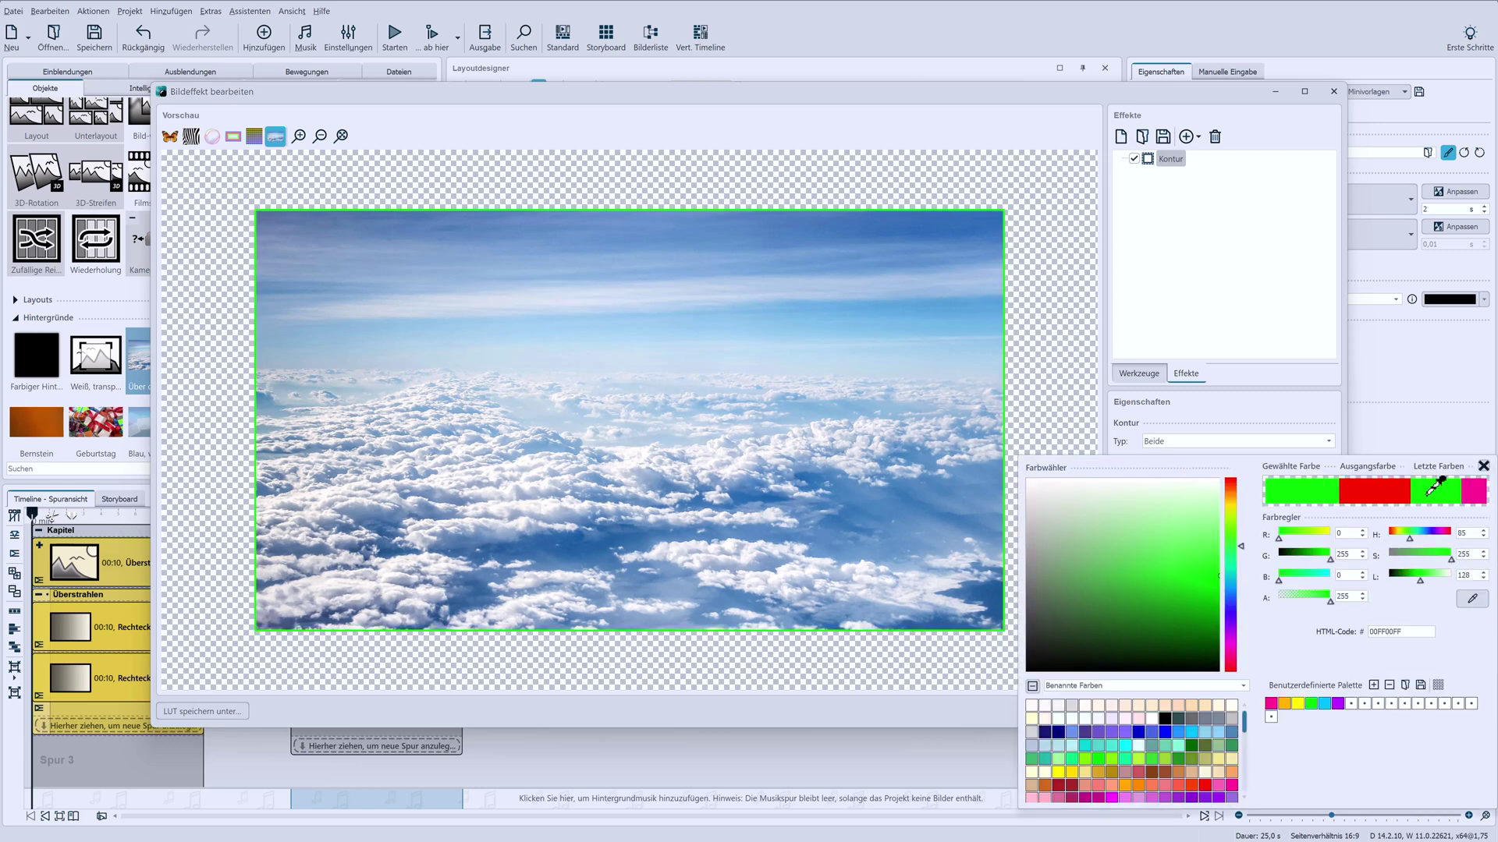
click(1220, 432)
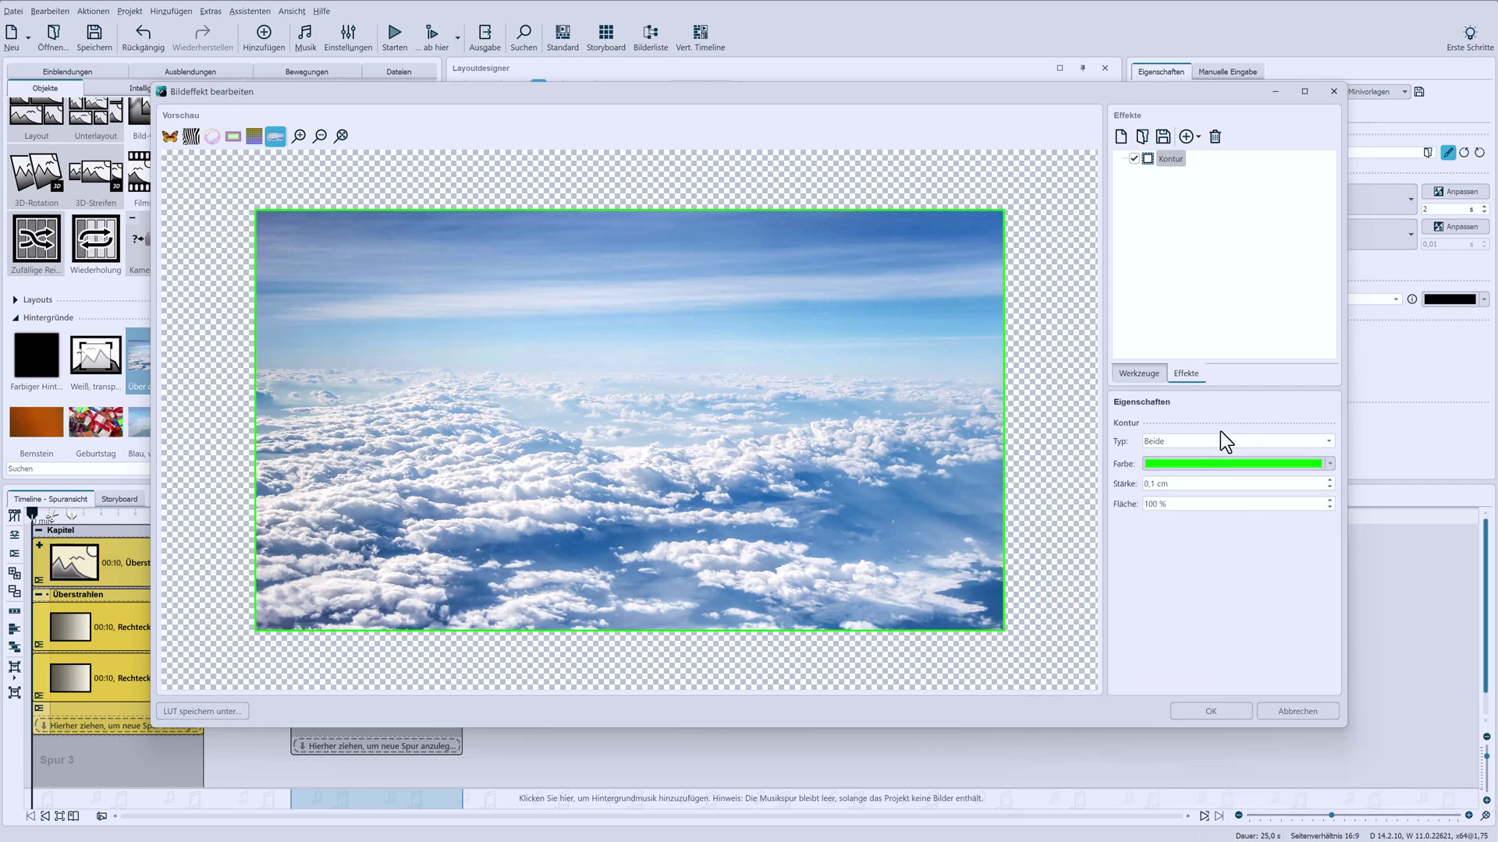
Set the contour's Fläche to 0 so only the green frame is drawn, and apply the image effect
double_click(1155, 504)
text(0)
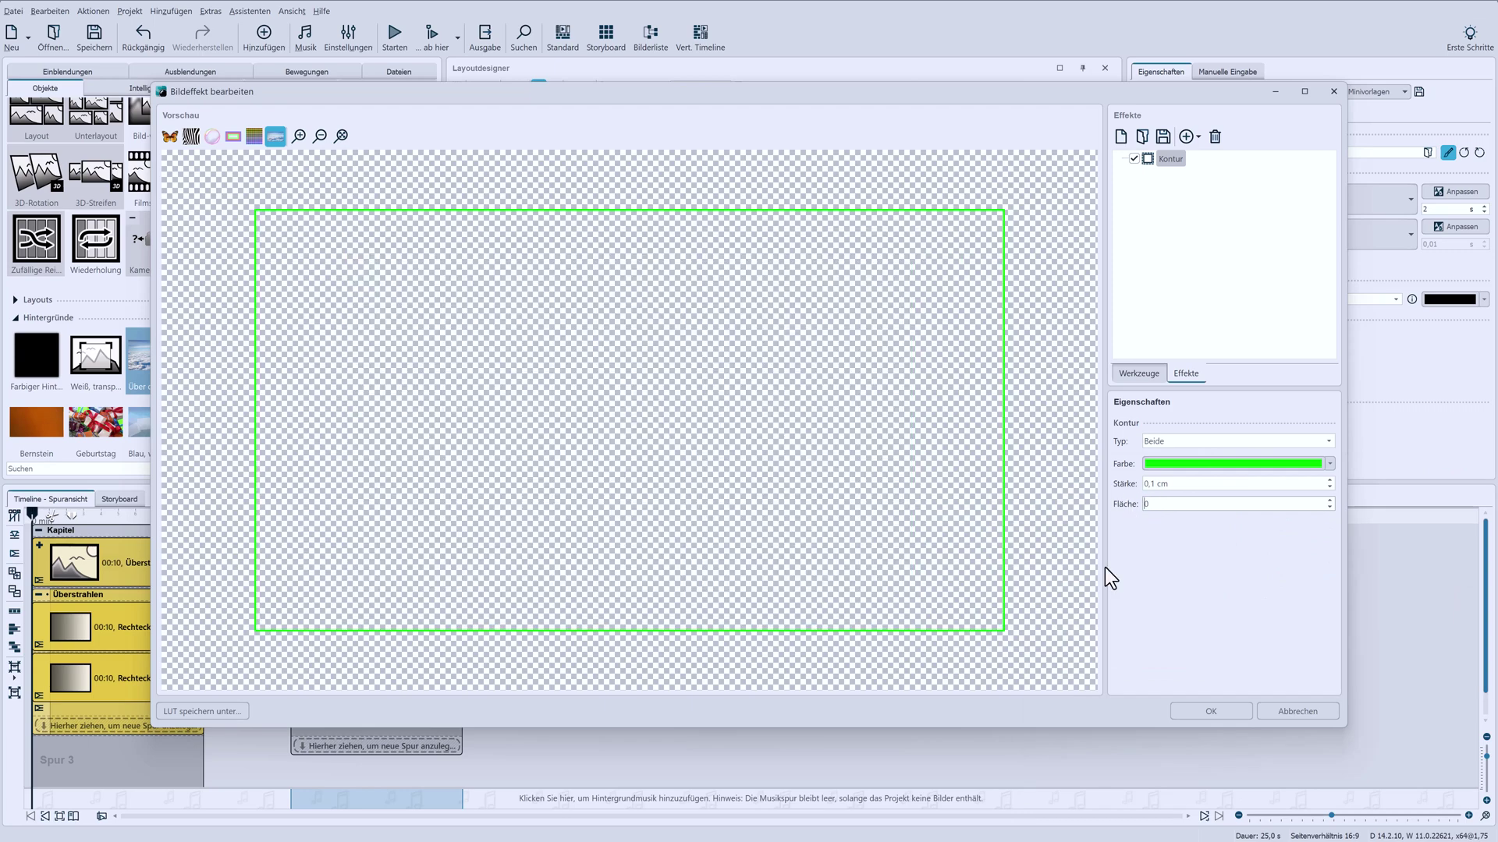
click(1201, 710)
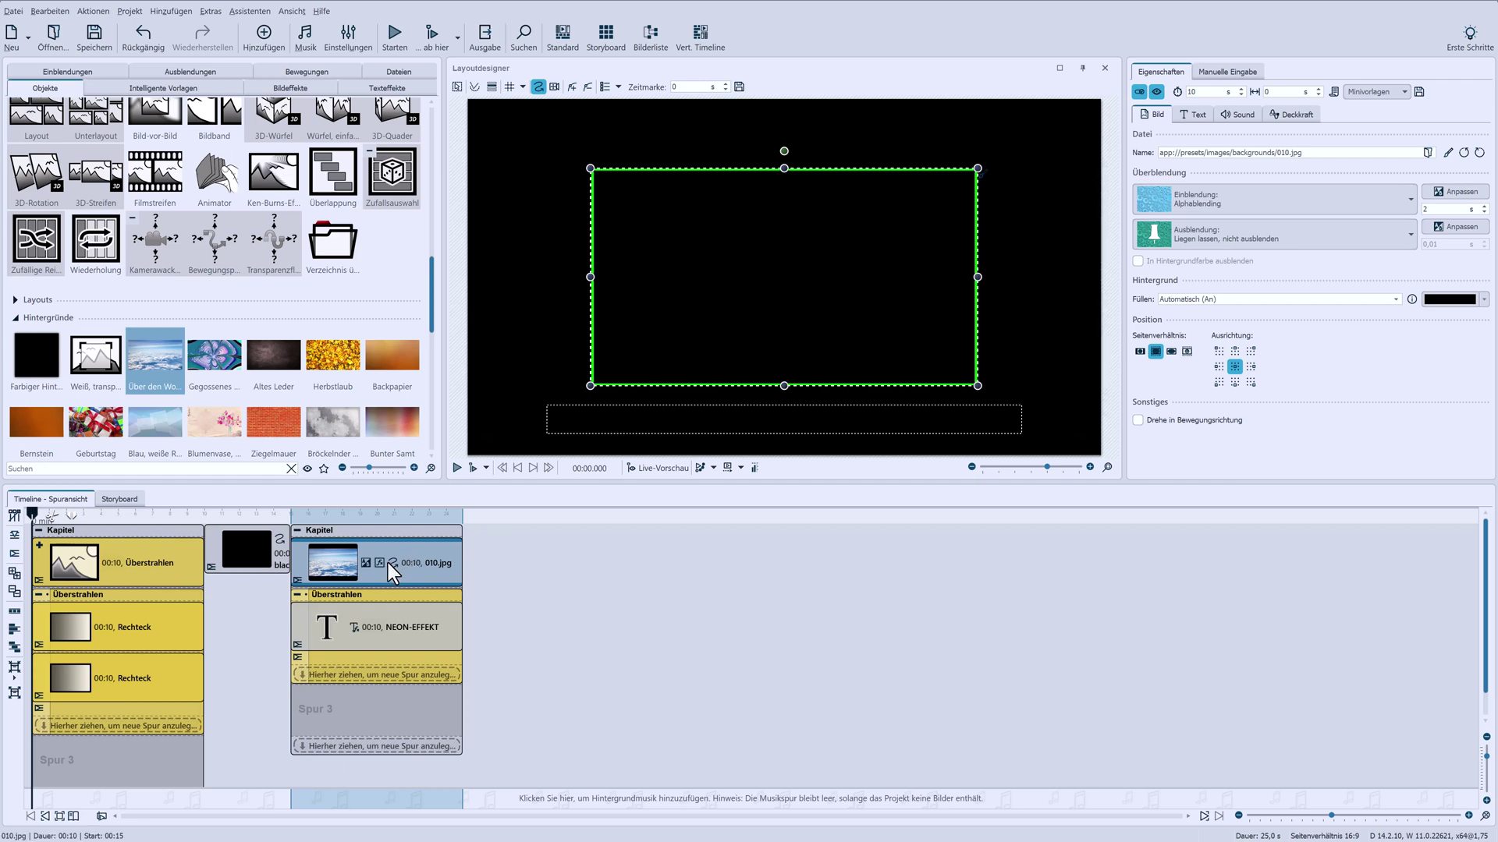
Apply an Überstrahlen effect to the green frame image with a radius of about 3,8 % and a strength of about 310 %
drag(429, 312, 442, 214)
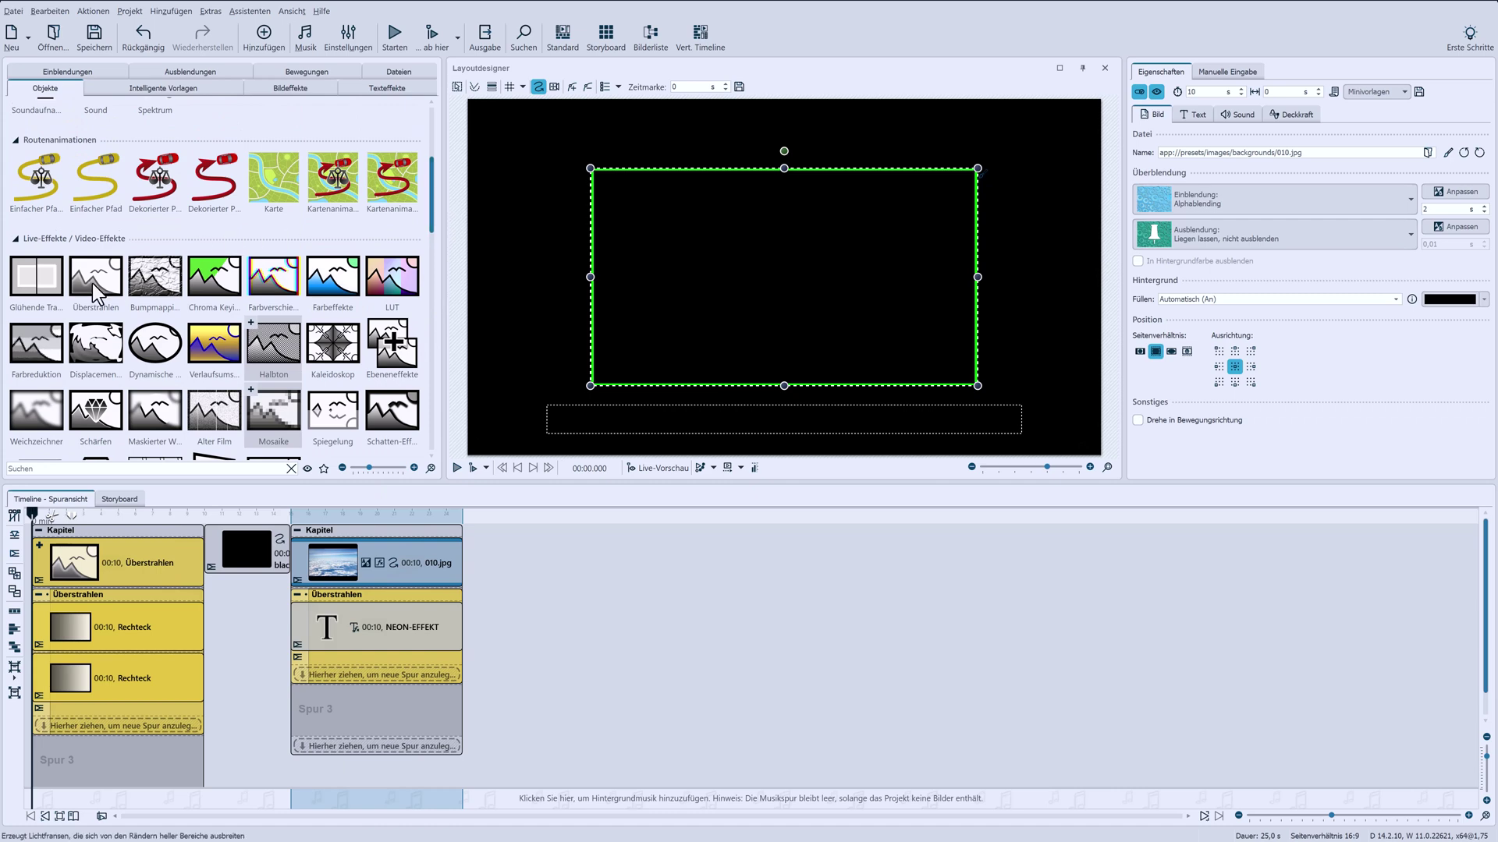
drag(92, 283, 371, 558)
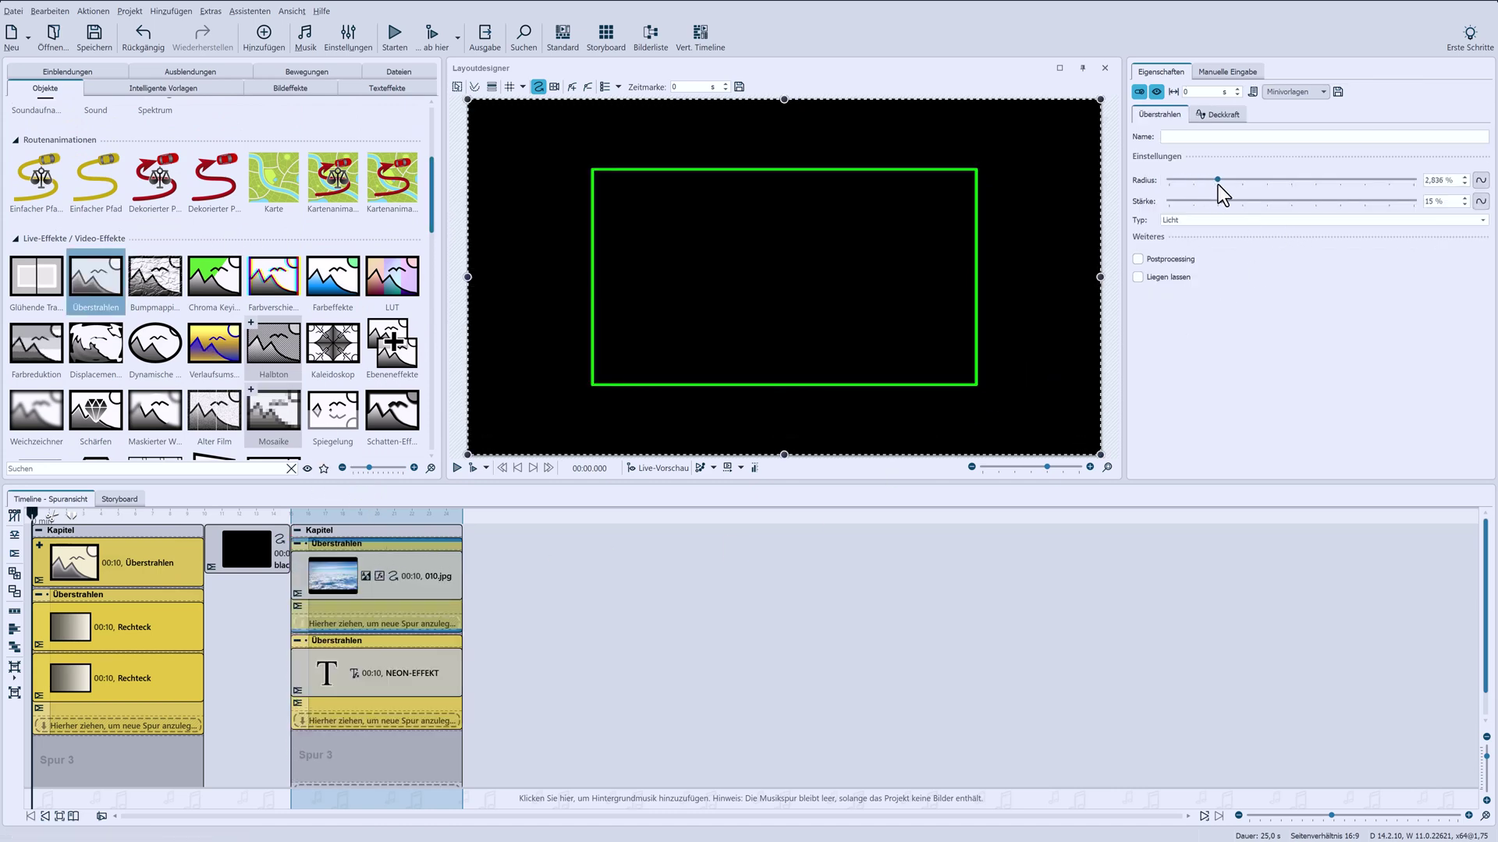
drag(1218, 185, 1374, 204)
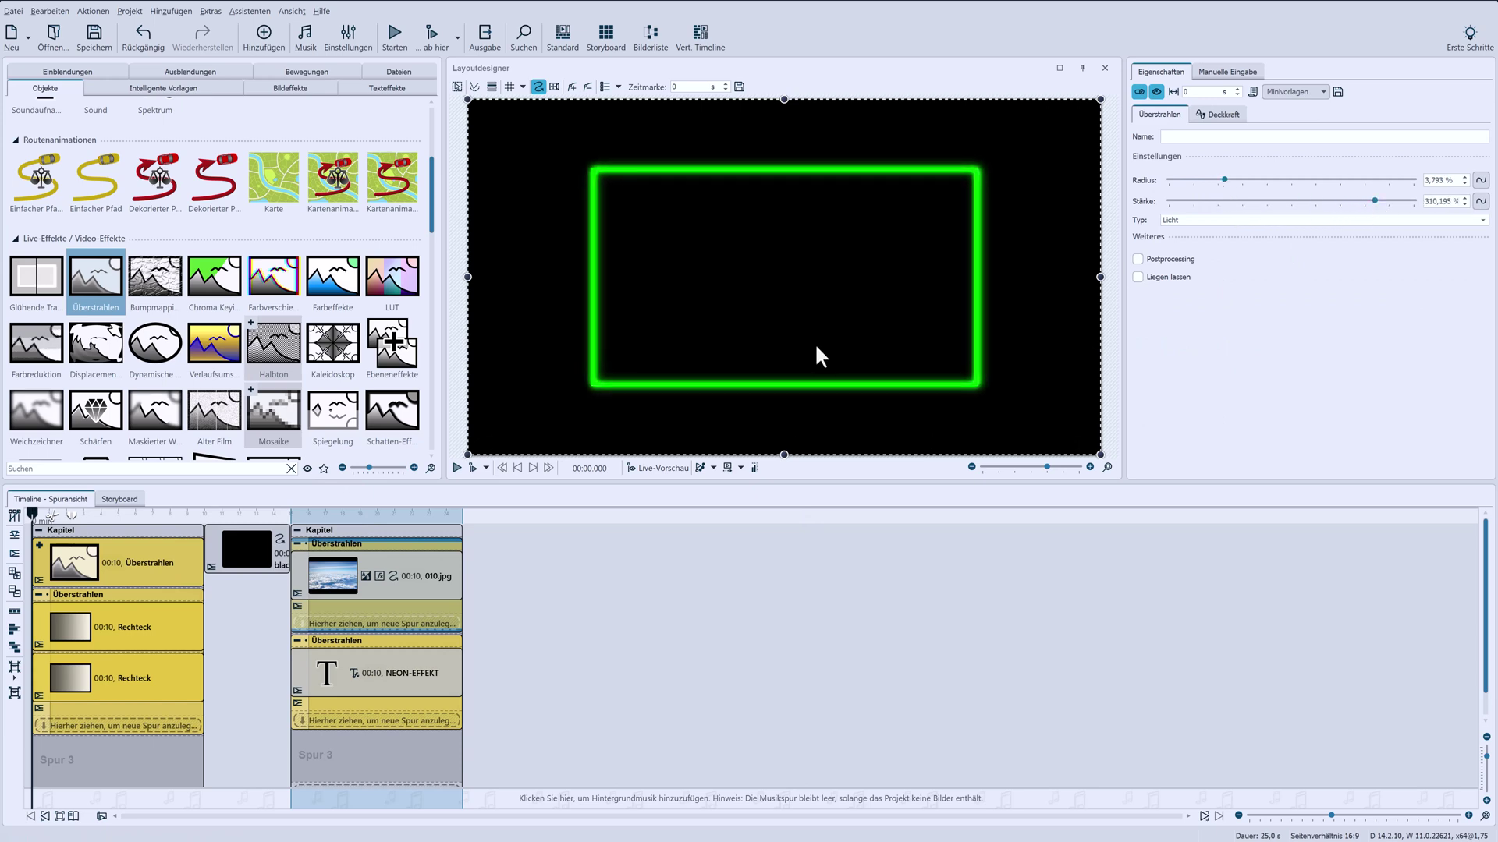
Preview the glowing frame with the neon text from just before the second chapter, and inspect the text's animation settings
click(275, 515)
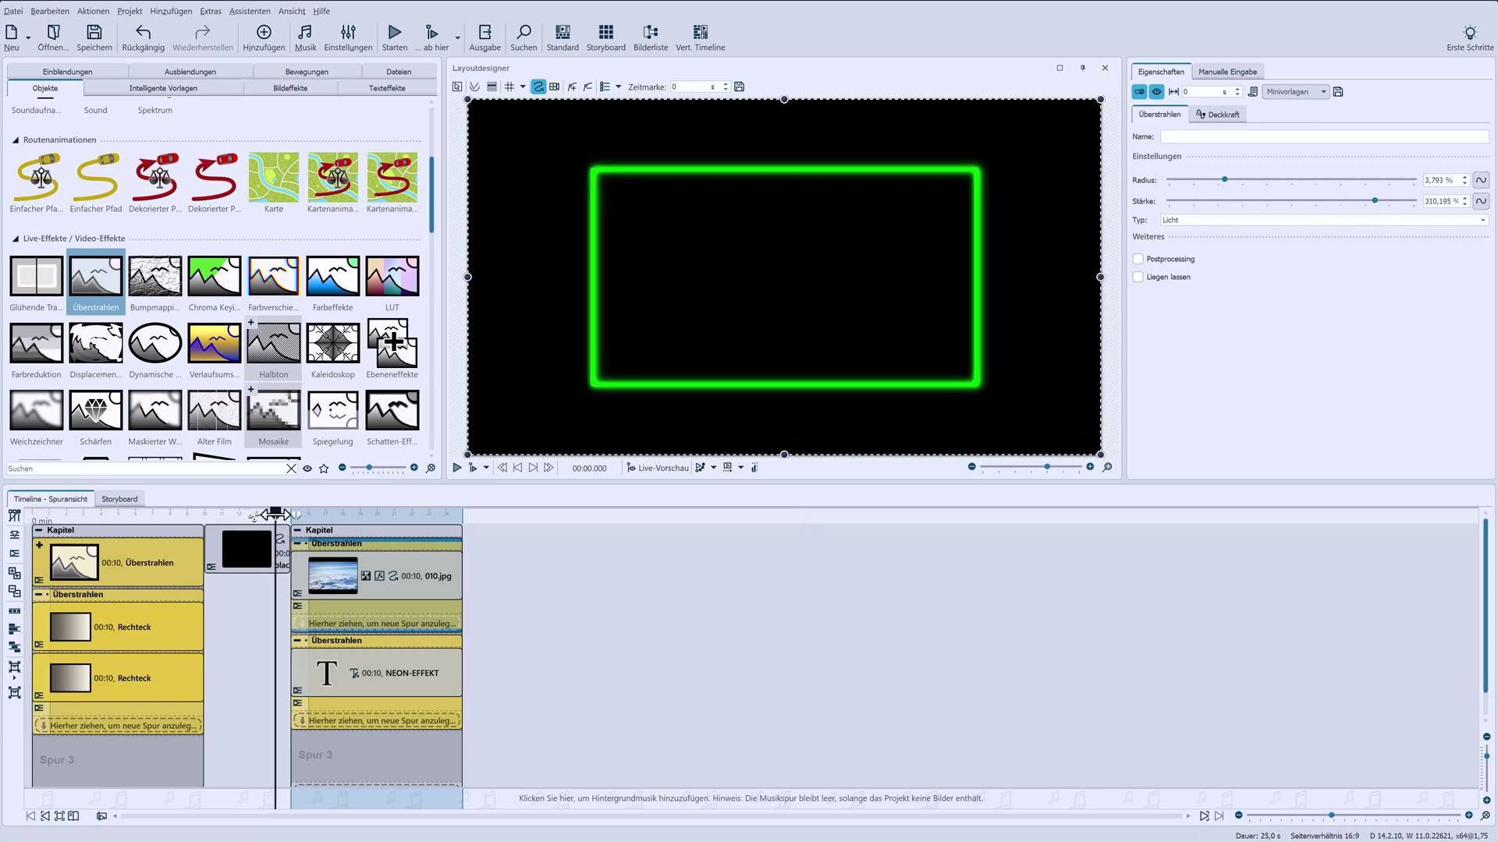
click(472, 467)
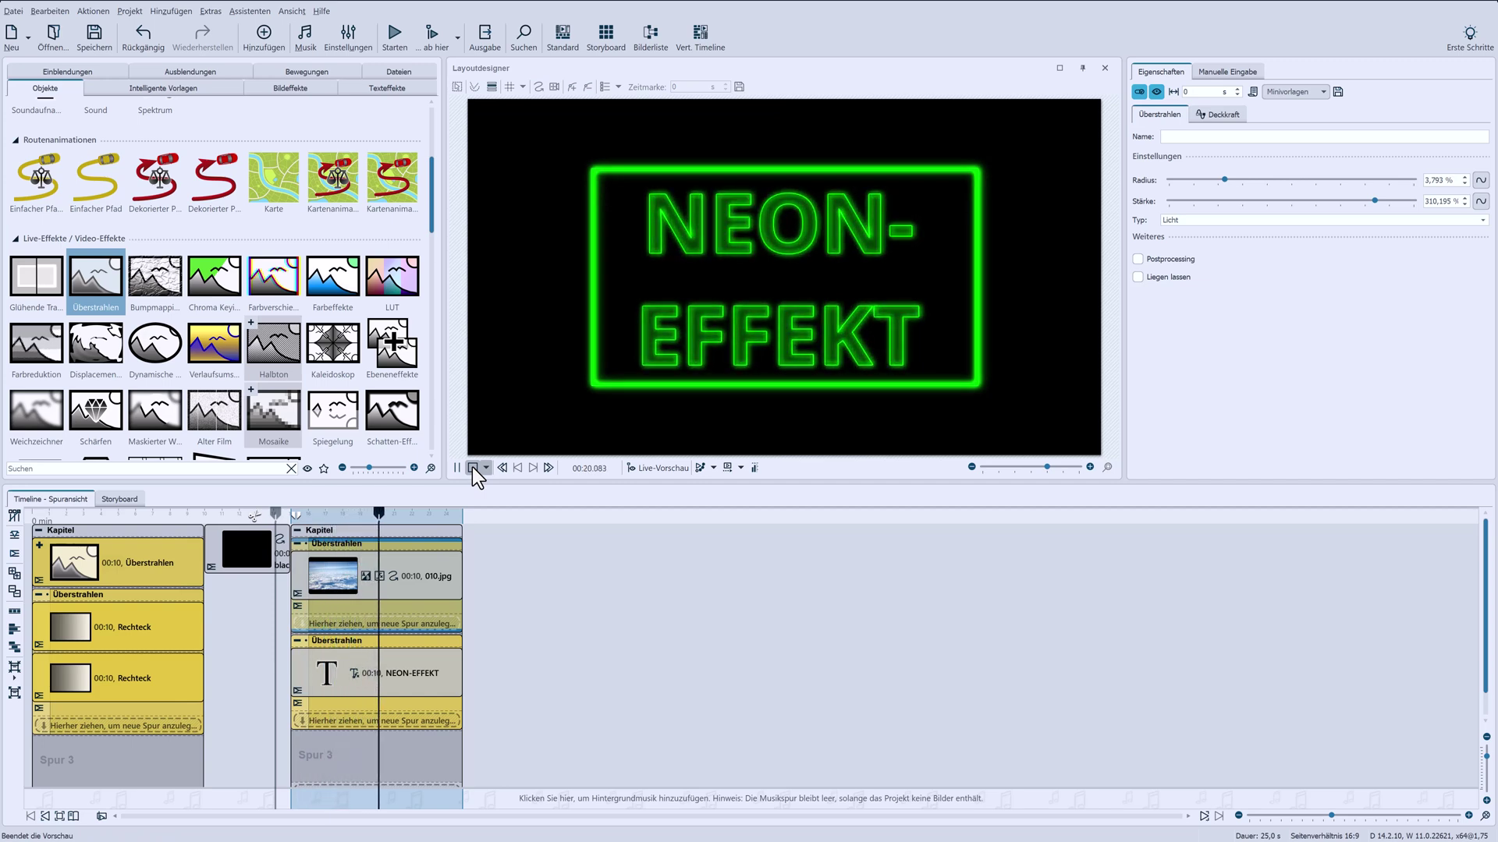
click(472, 467)
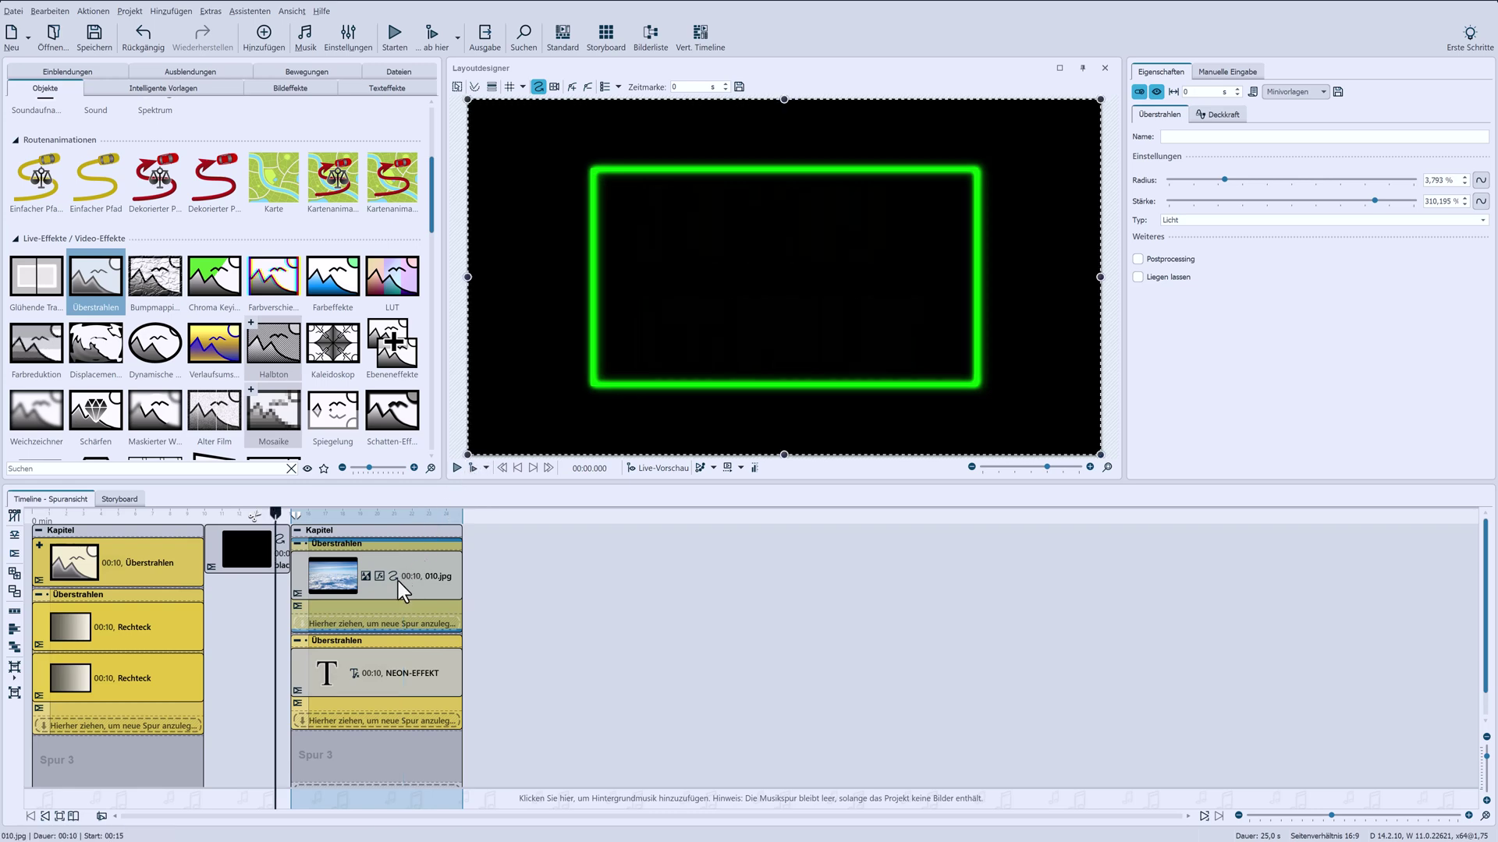
click(386, 677)
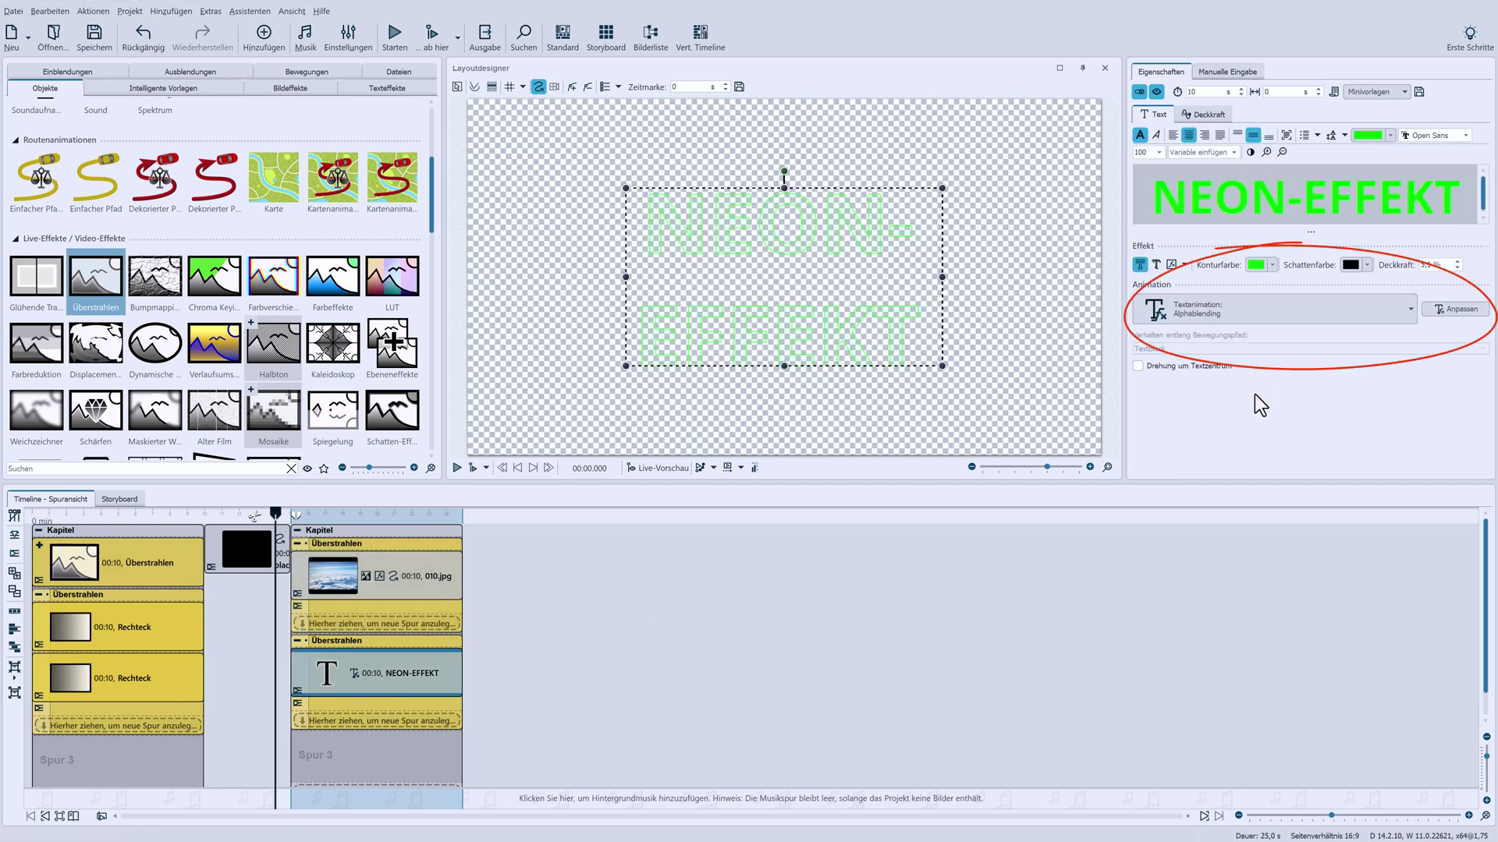
Group the green frame's Überstrahlen effect into a Flexi-Collage and move the neon text's Überstrahlen effect into the same collage
click(358, 545)
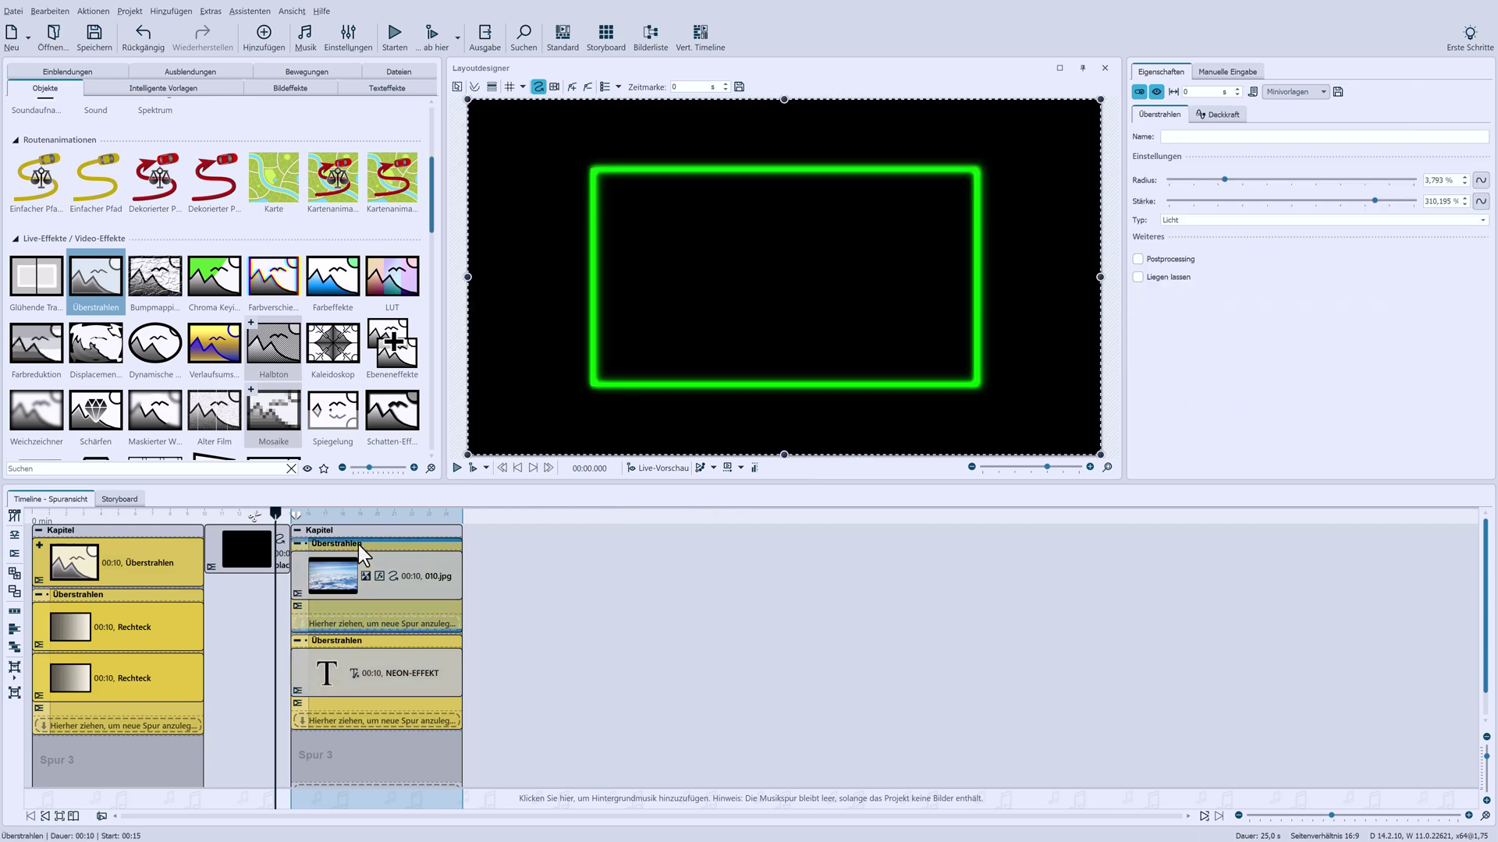
click(14, 668)
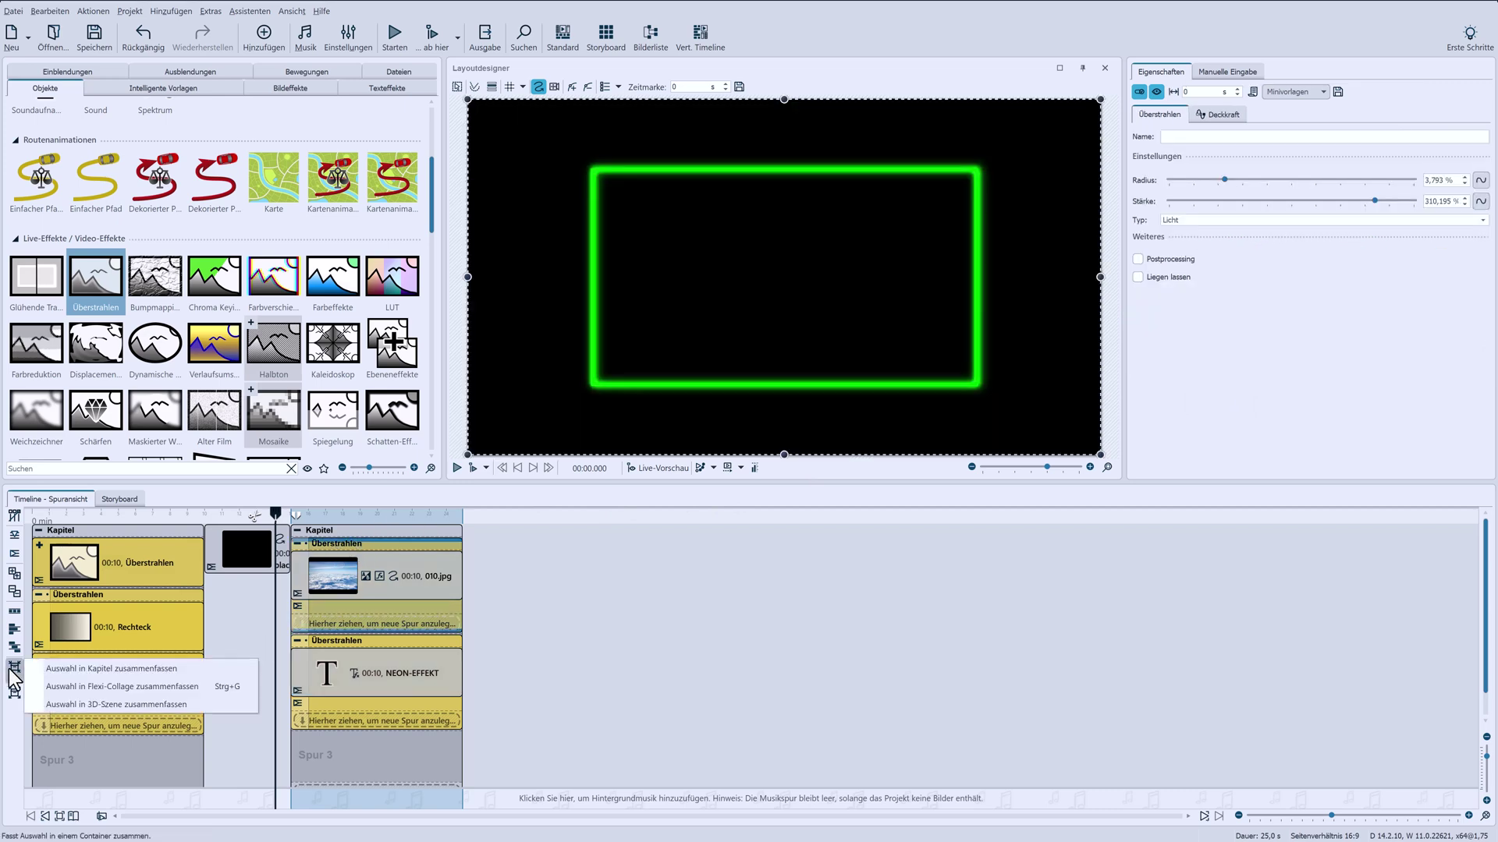
click(55, 686)
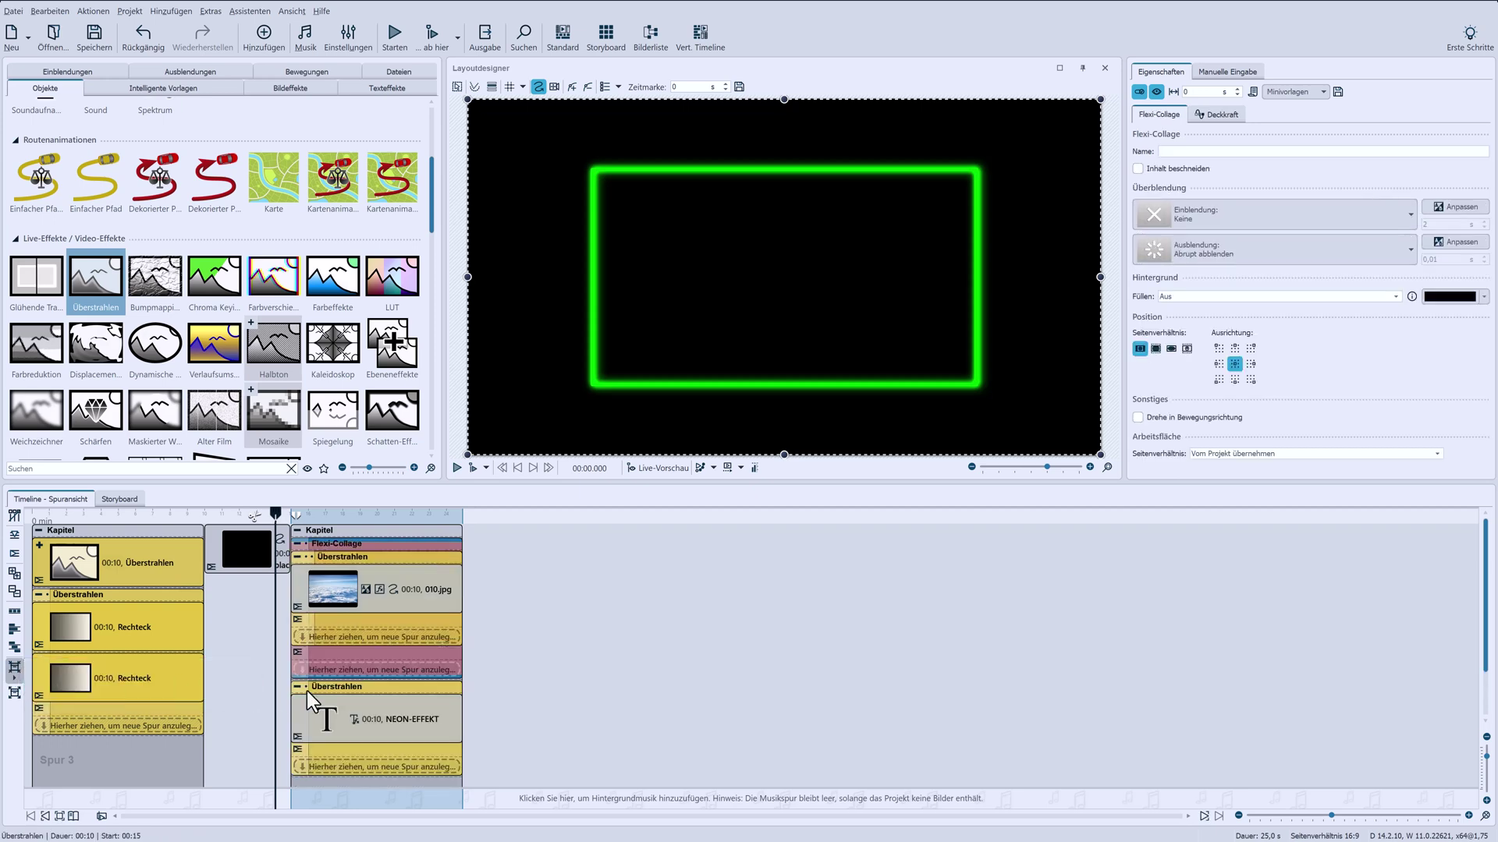
drag(367, 709, 349, 662)
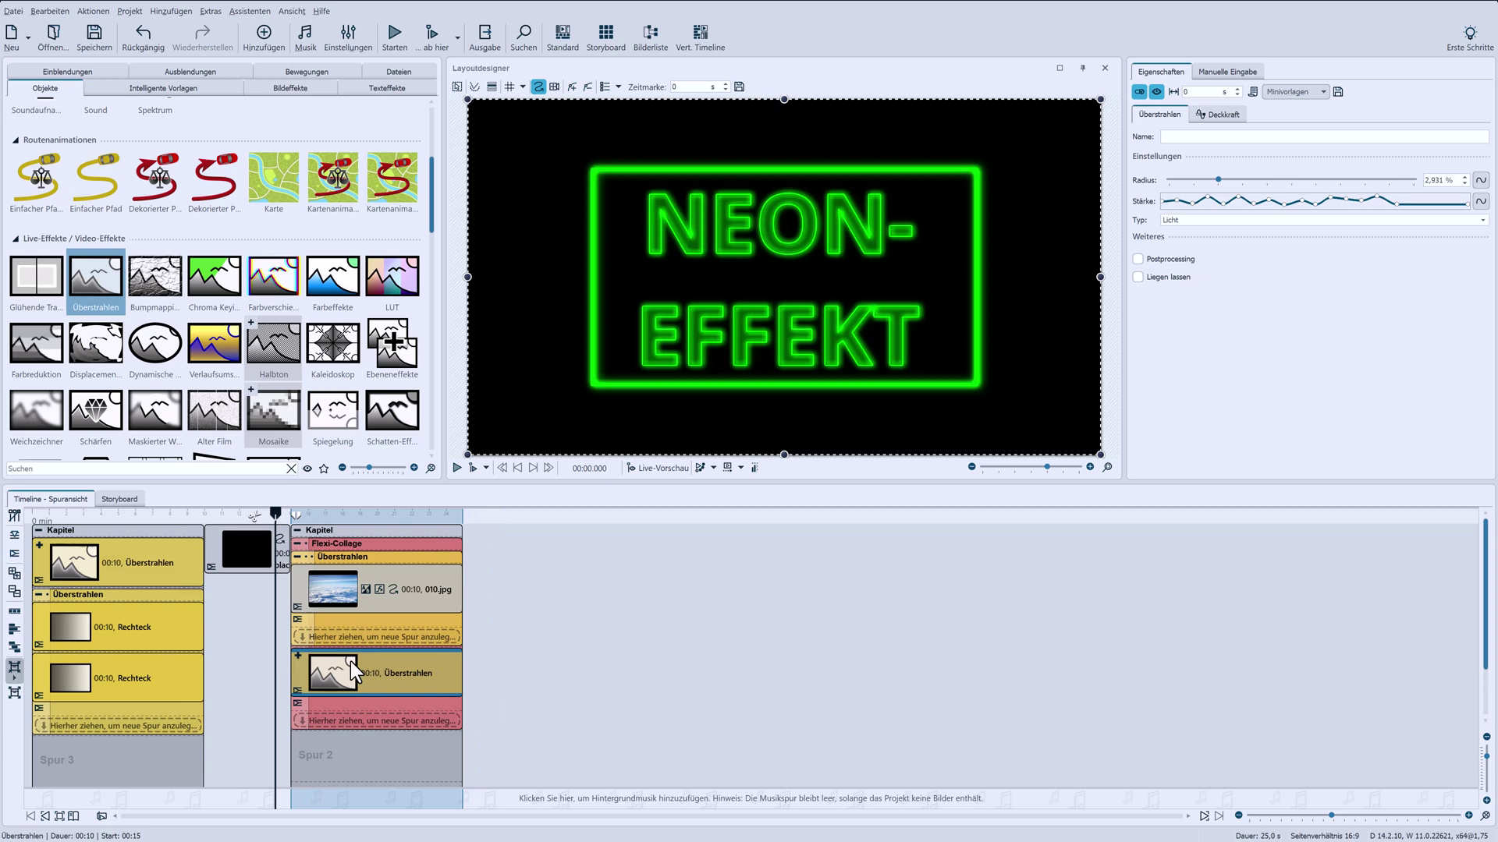
Add a second motion mark to the Flexi-Collage and place it at the centre, X 50 % and Y 50 %
click(354, 546)
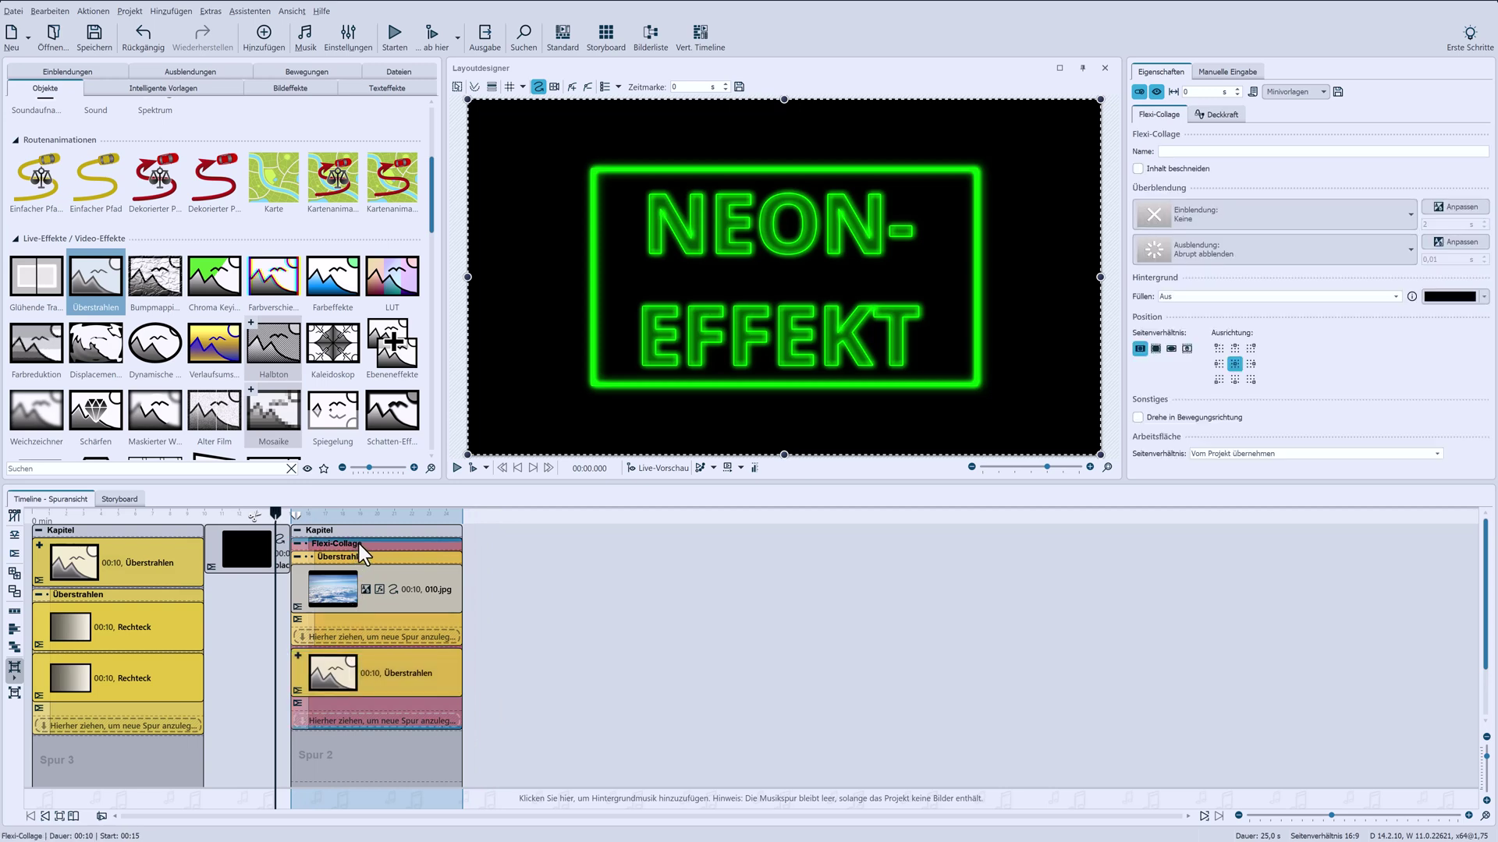
click(1231, 76)
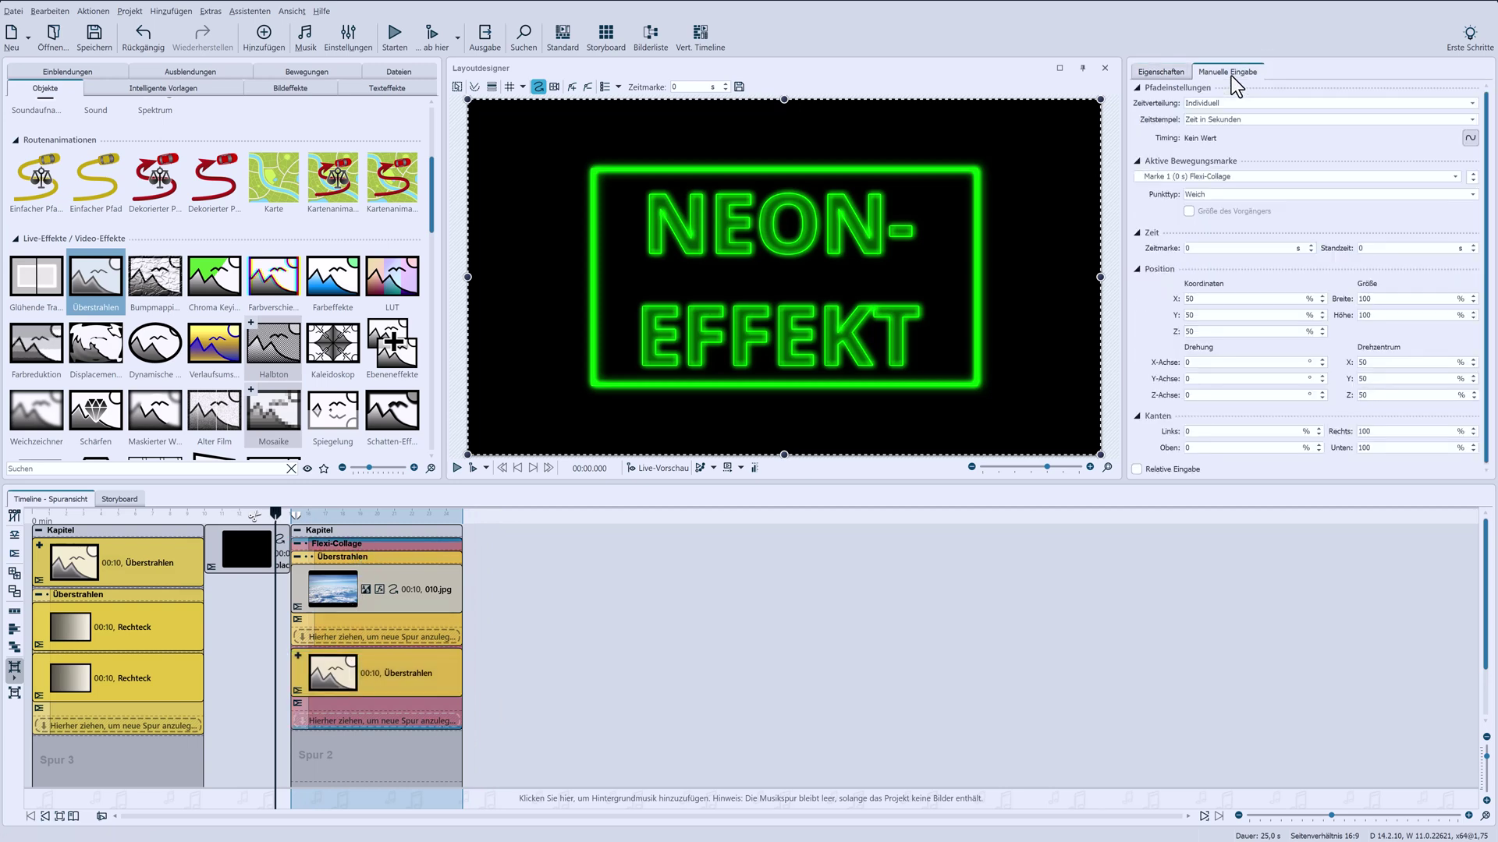
click(572, 87)
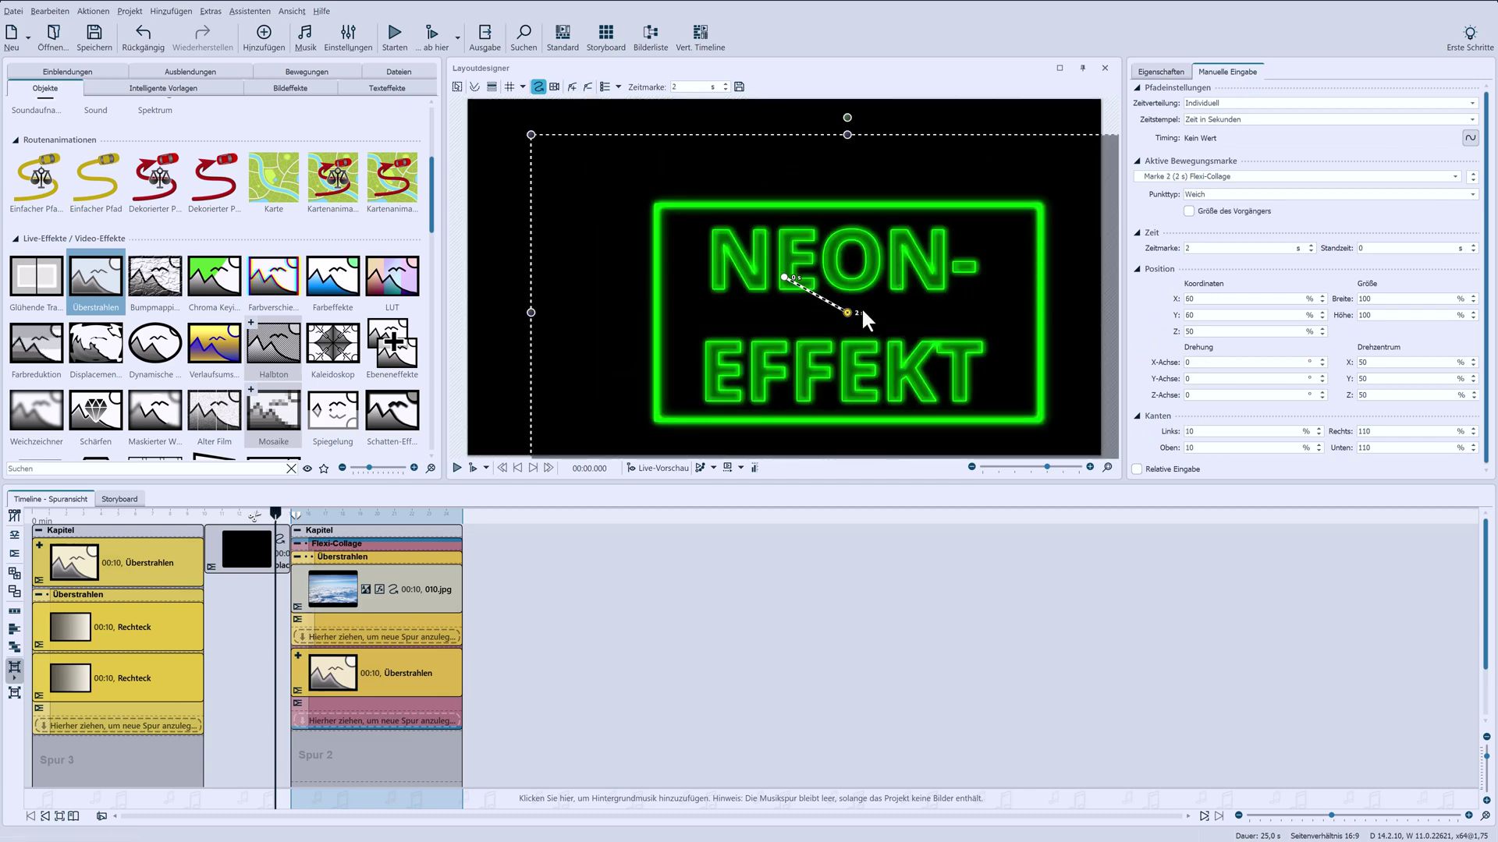
click(783, 277)
drag(784, 277, 784, 275)
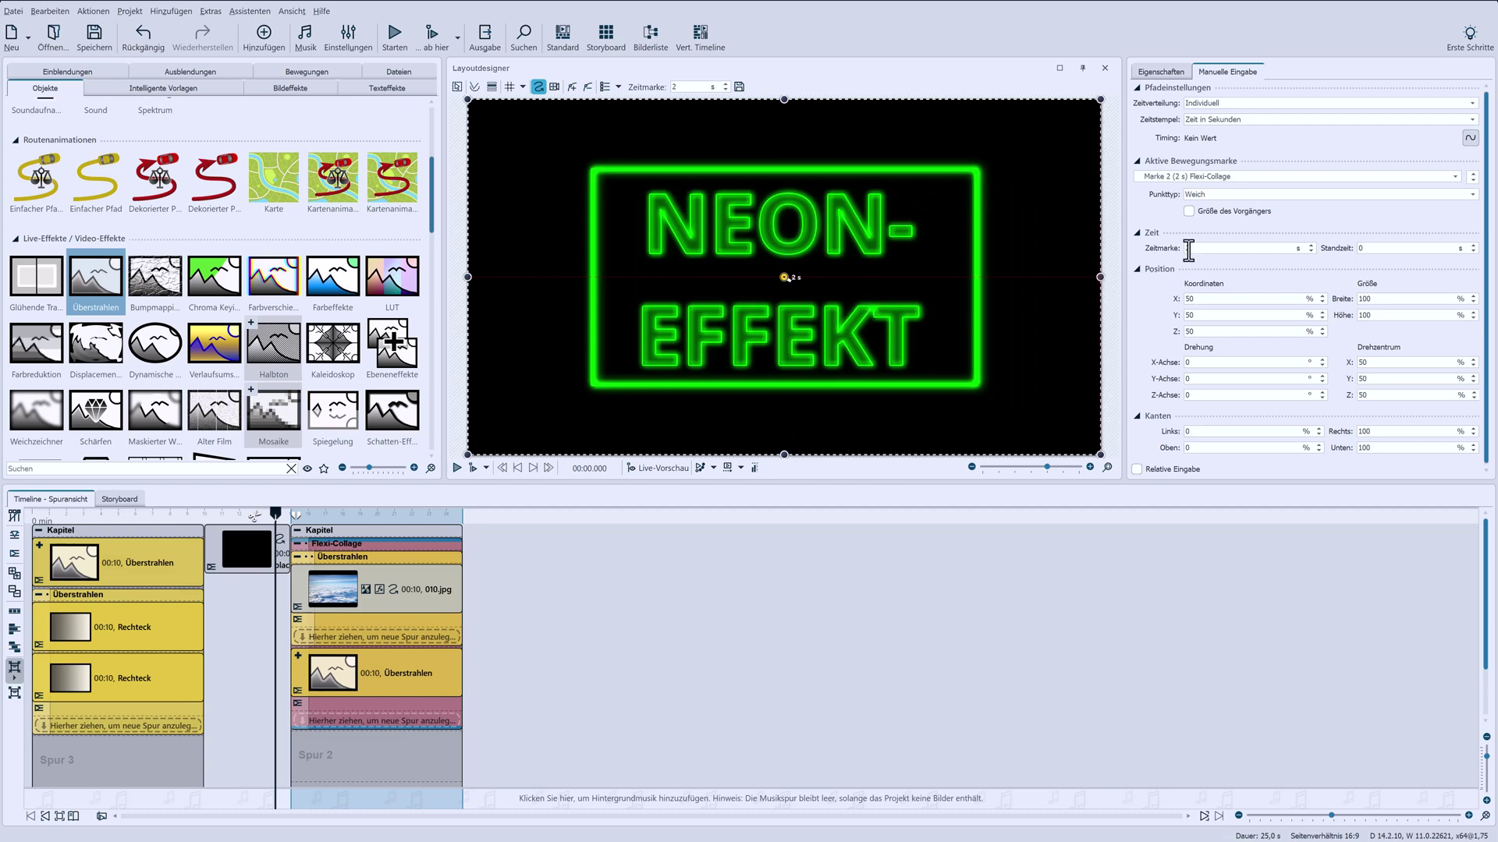
Set the second motion mark's time to 10 s and rotate the Flexi-Collage about its Y-Achse
text(10)
key(Return)
click(1322, 375)
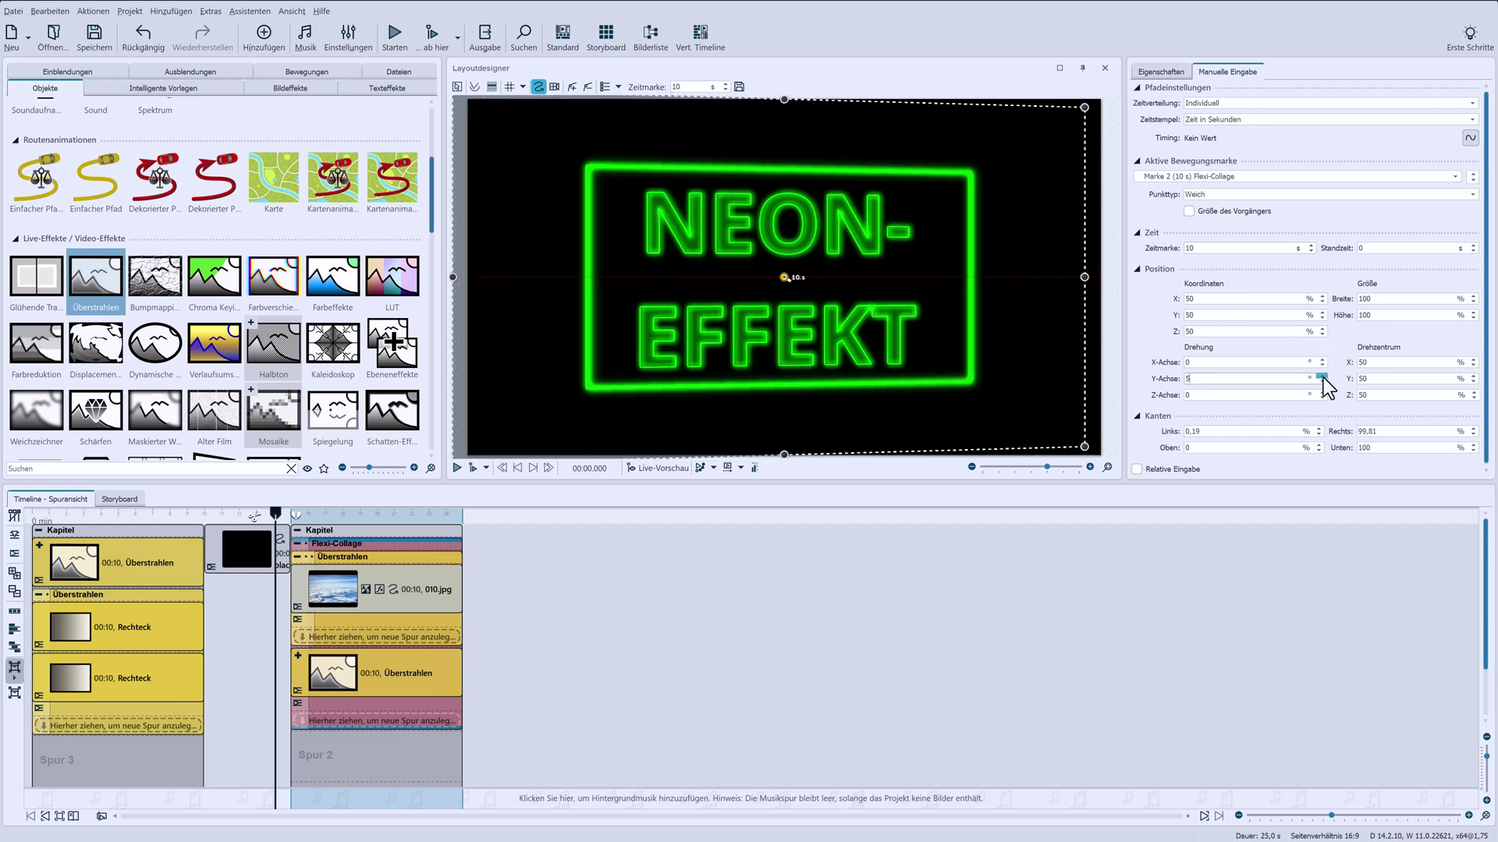
drag(1322, 377, 1322, 377)
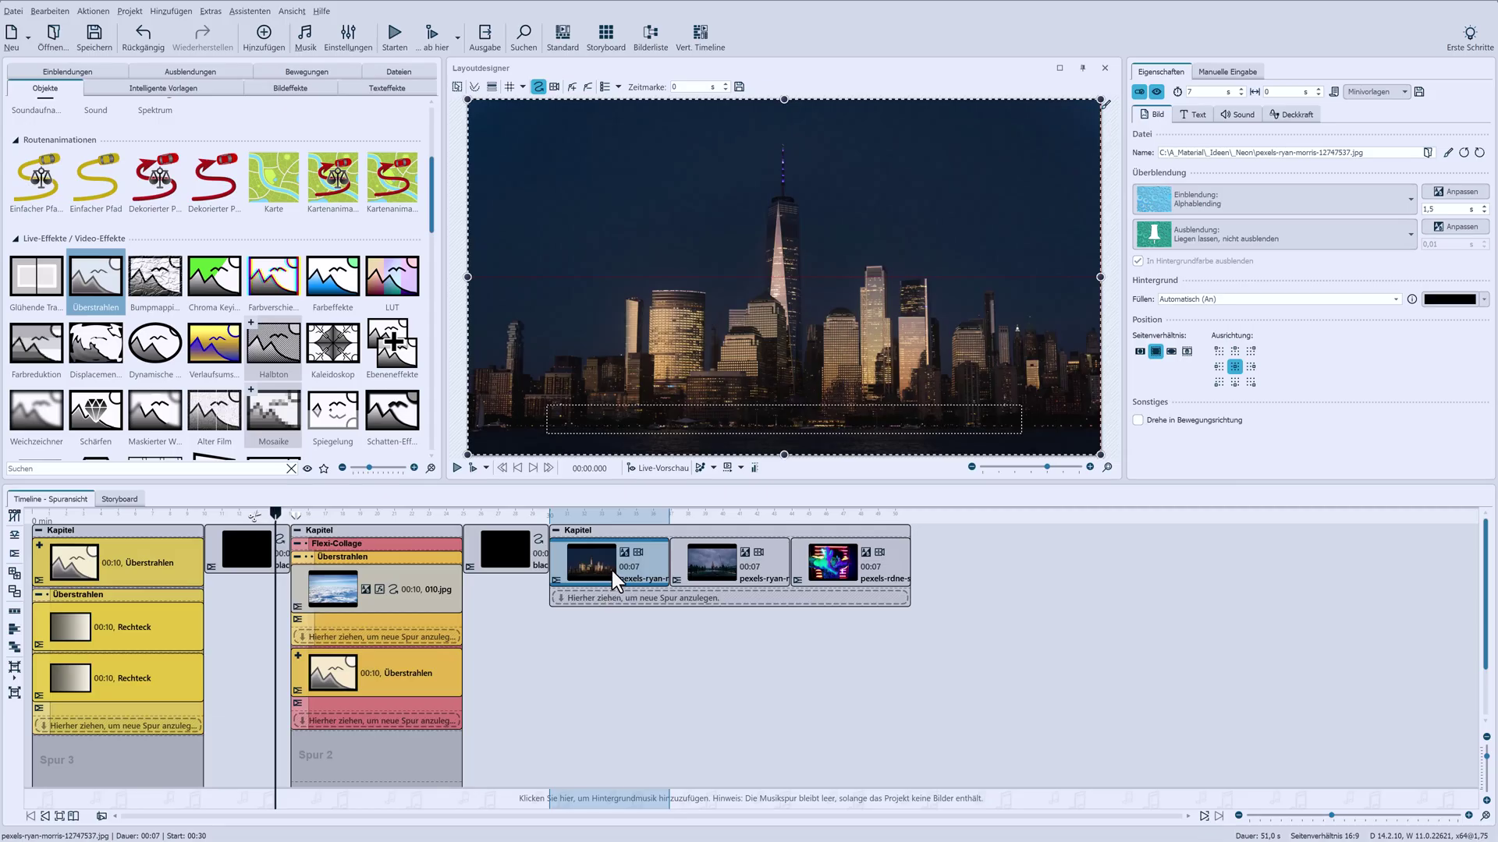
Add a slight camera zoom-in on the first skyline image with a second mark at 7 s, and return to the Bewegungspfad view
click(555, 86)
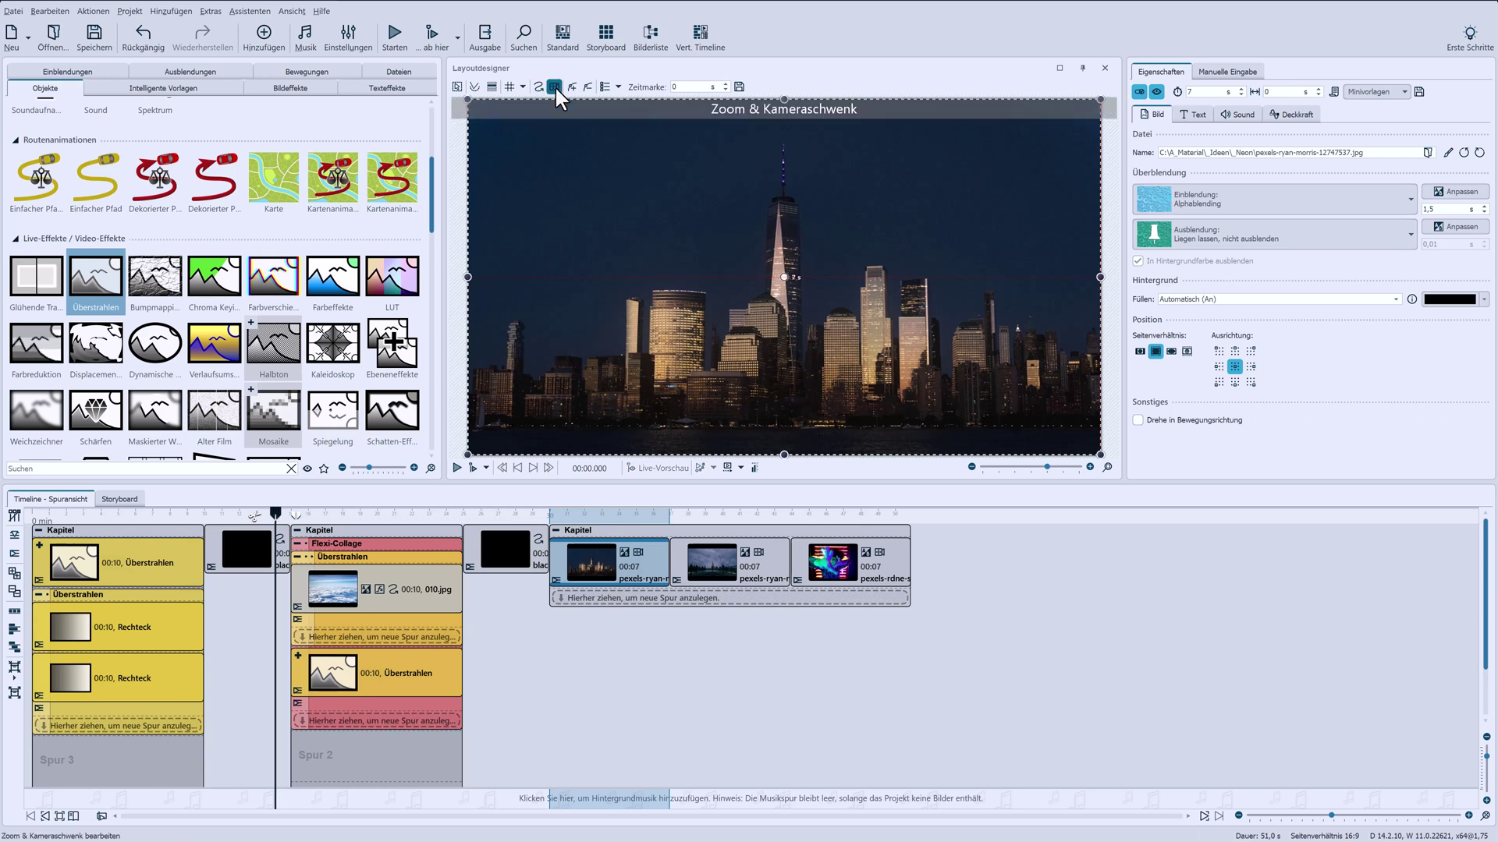
click(784, 278)
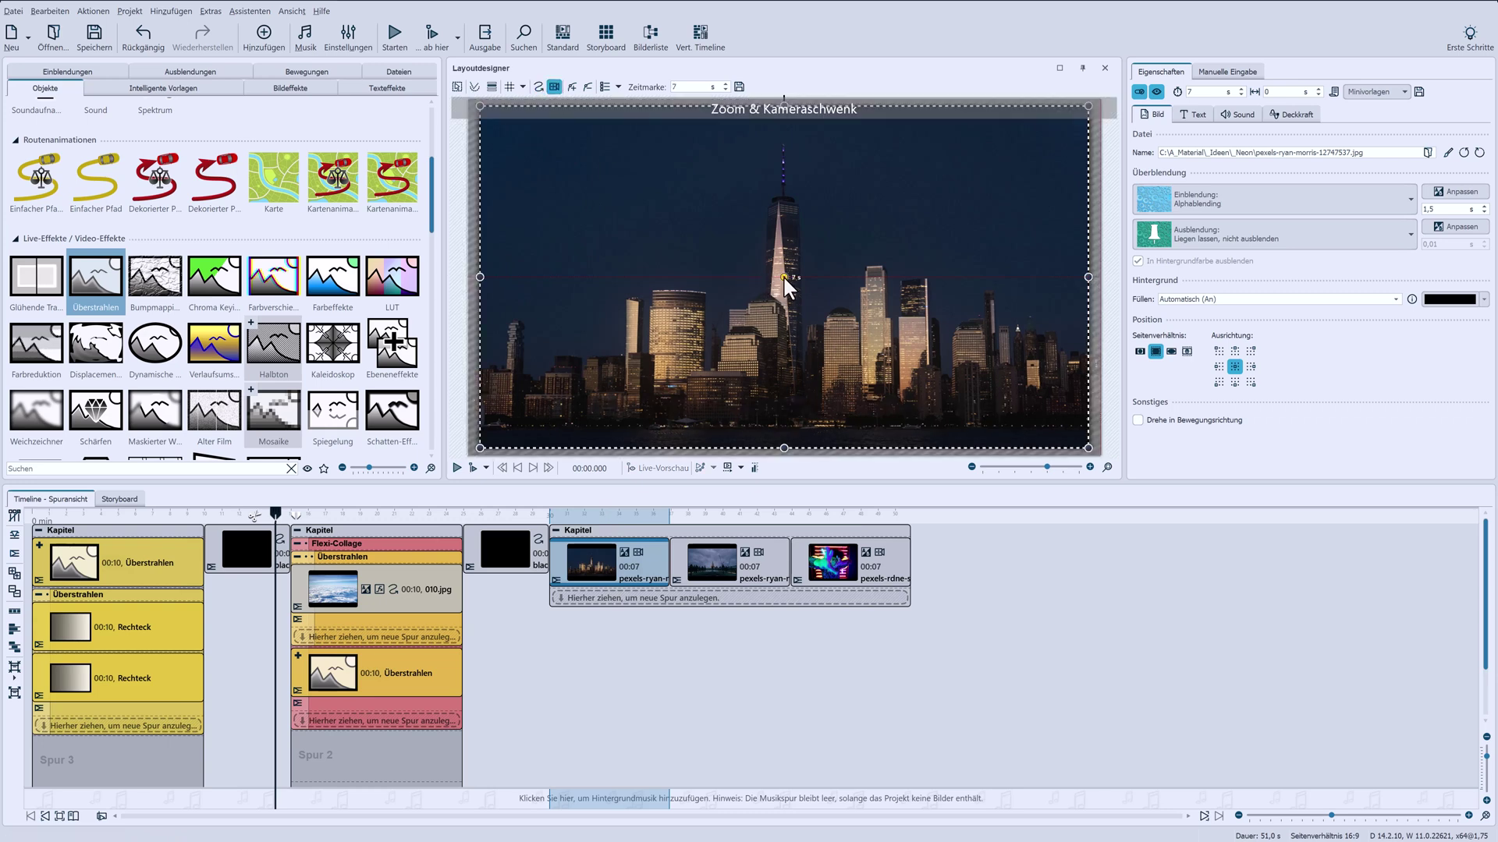
click(537, 86)
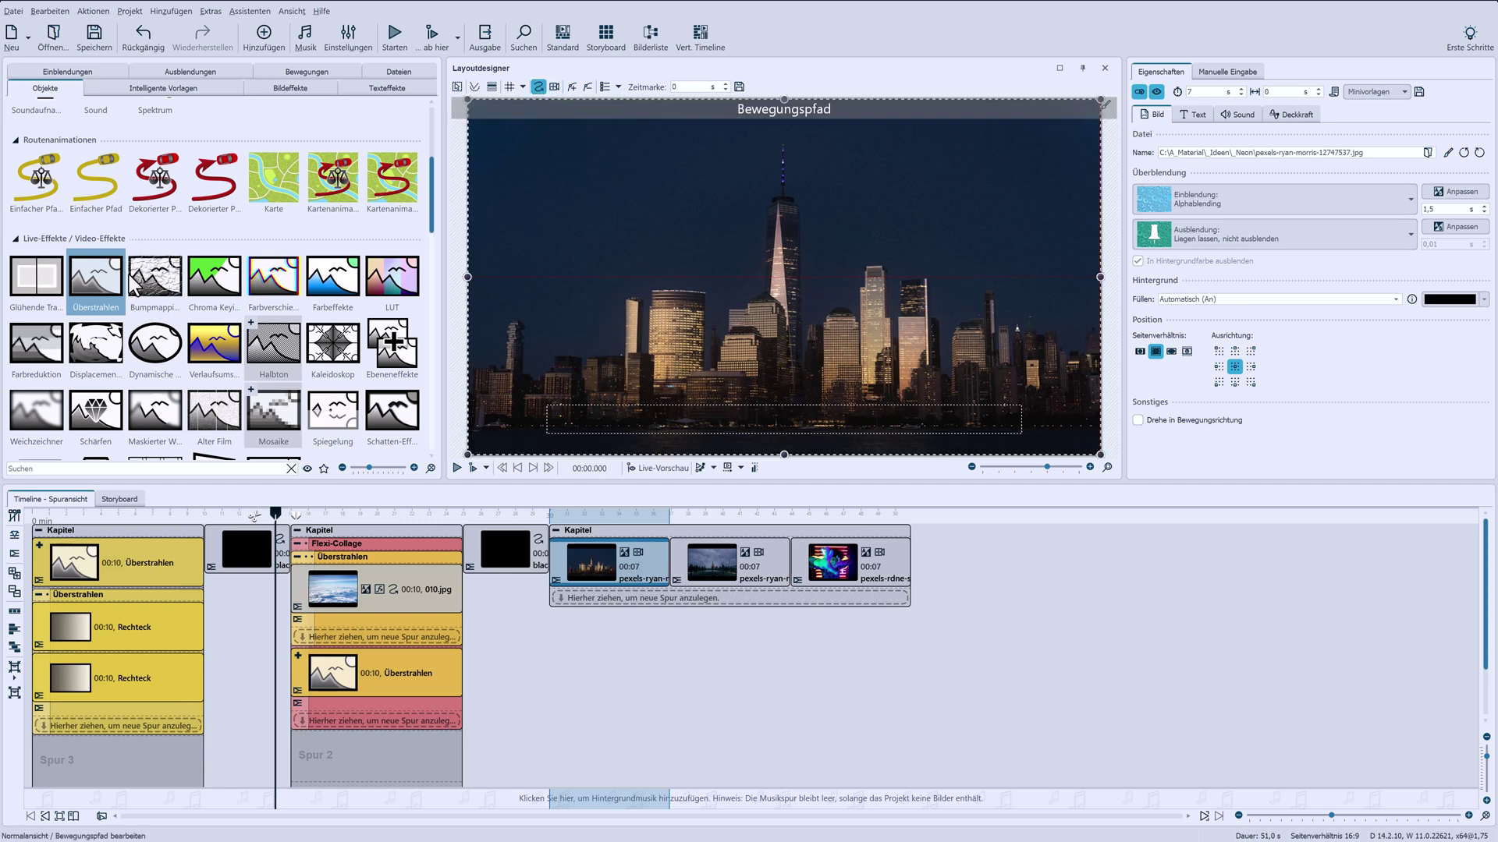
Apply an Überstrahlen effect to the first skyline image and raise its Stärke to about 40 %
drag(92, 282, 613, 567)
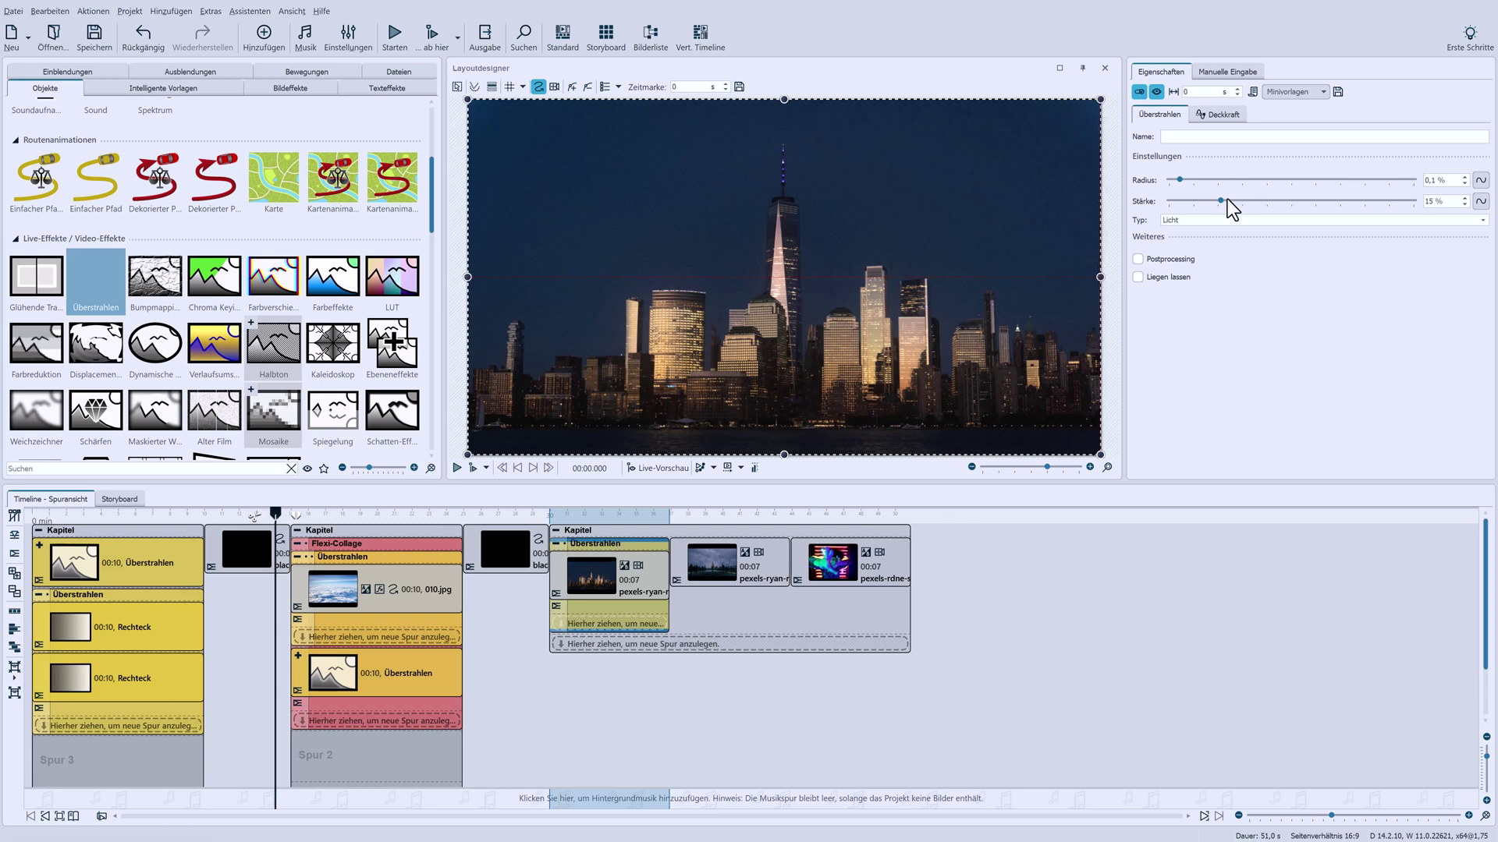
mouse_move(1220, 201)
mouse_down()
mouse_move(1300, 205)
mouse_move(1248, 207)
mouse_up()
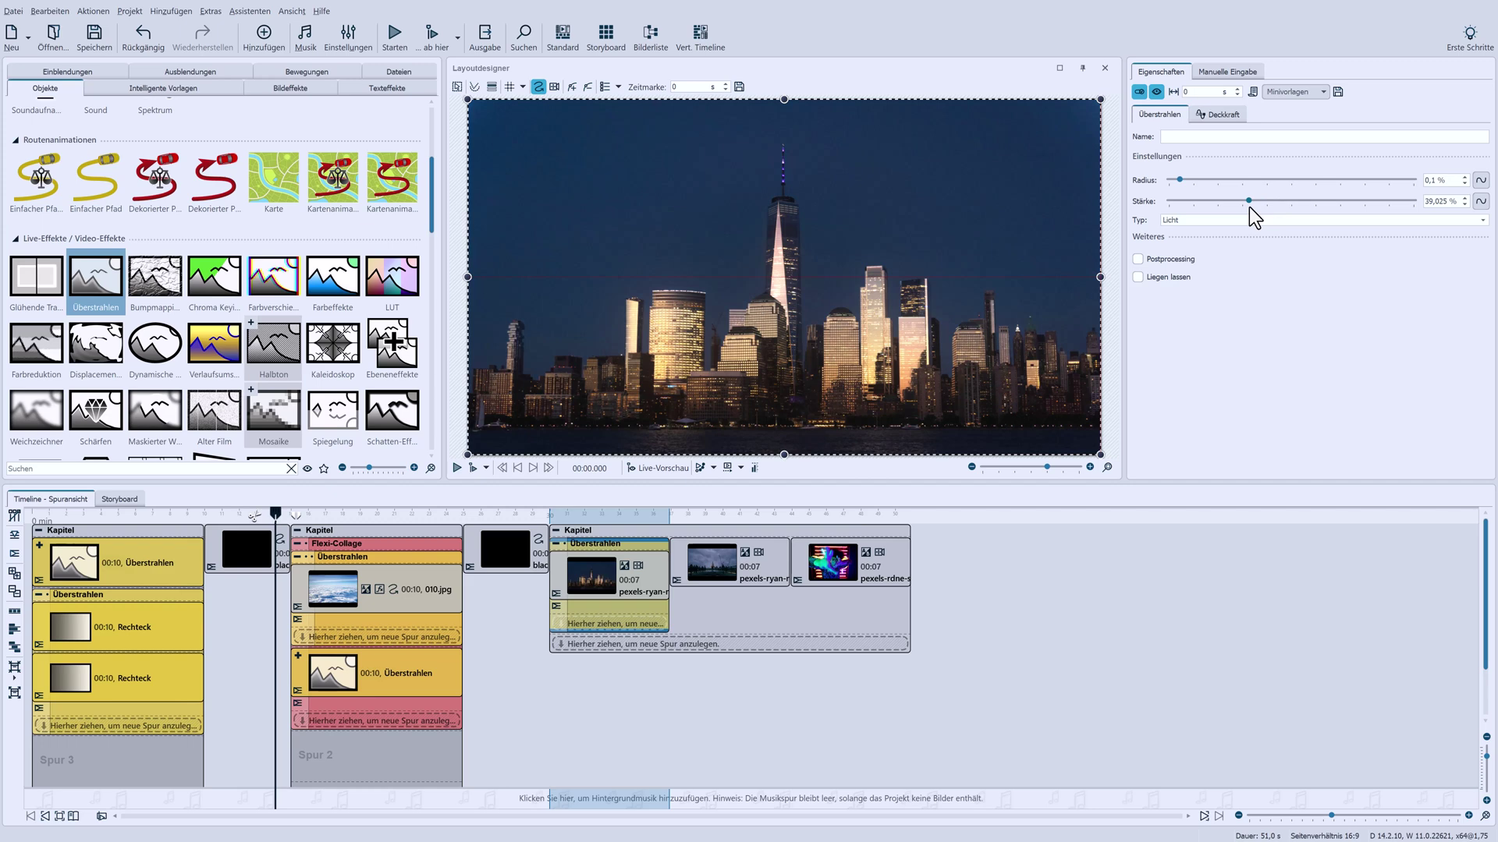
Animate the skyline effect's Stärke with a wavy curve that starts at zero and ends with a point at 2,93 s and 14,8 %
click(1480, 203)
click(1461, 236)
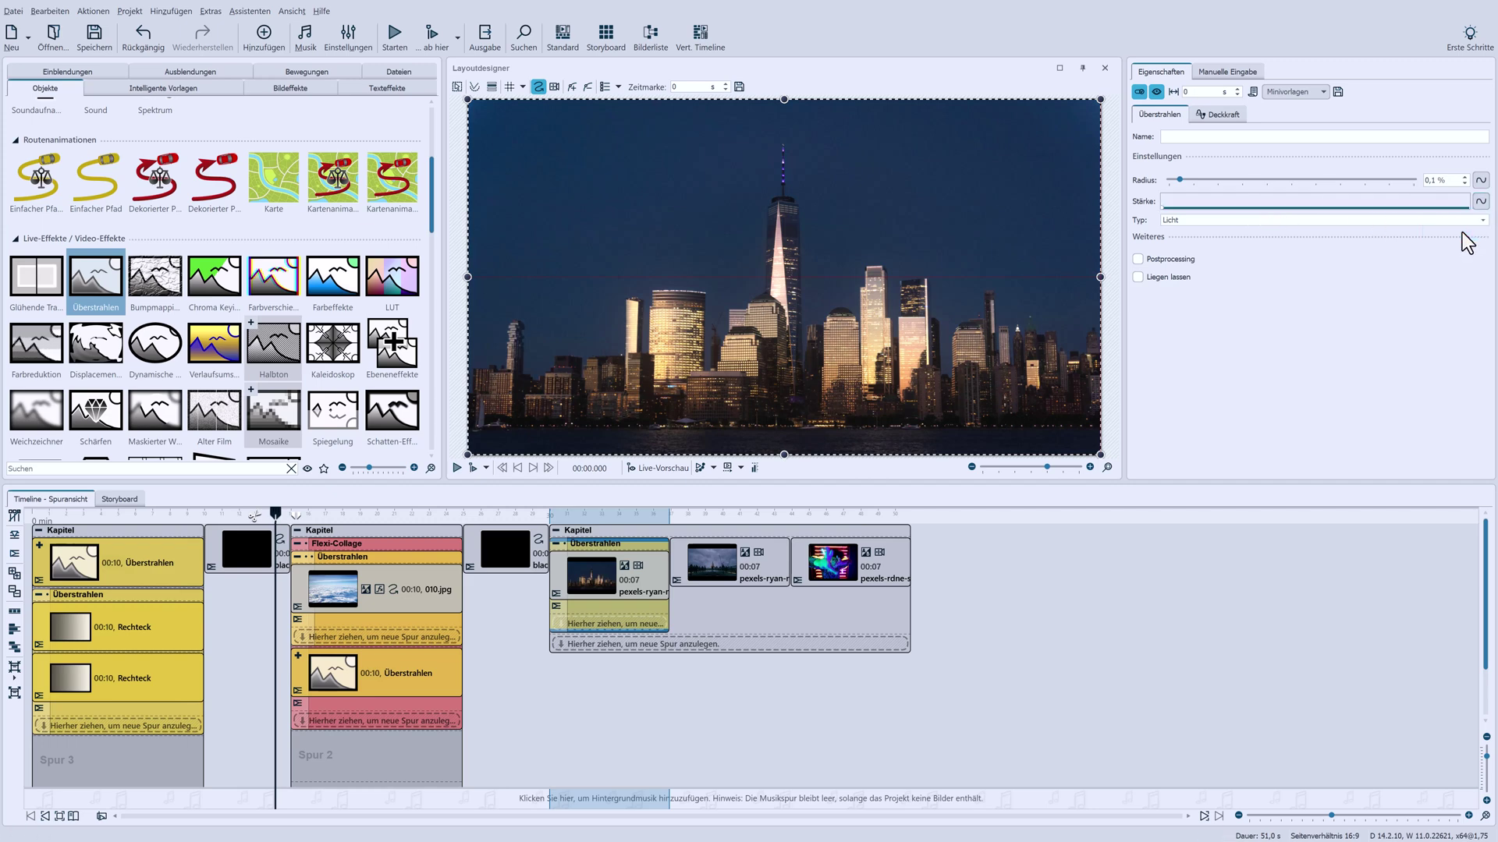
click(1283, 201)
click(1059, 415)
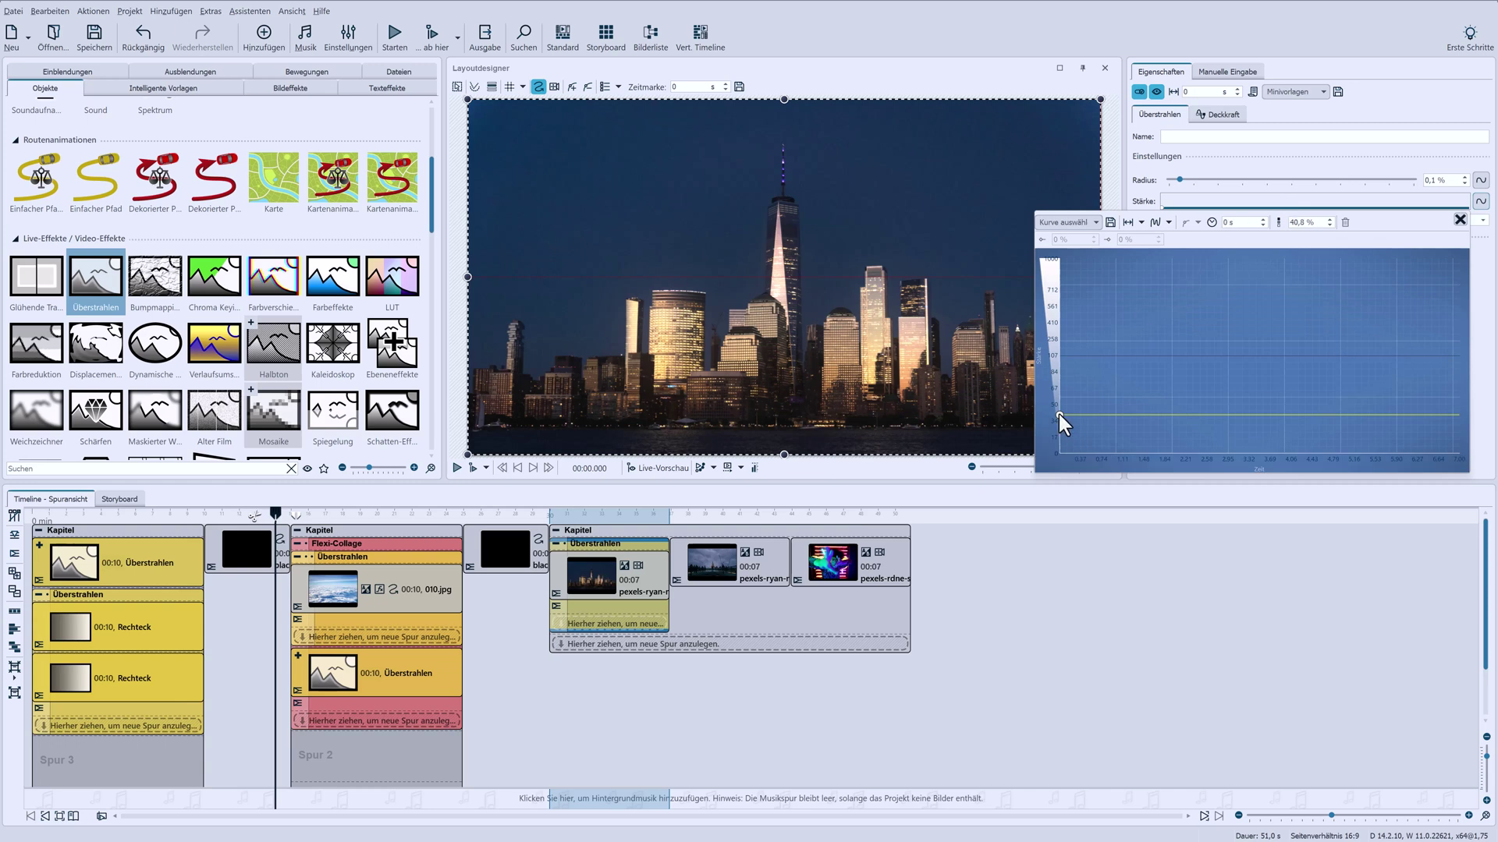
click(1107, 414)
drag(1062, 413, 1227, 438)
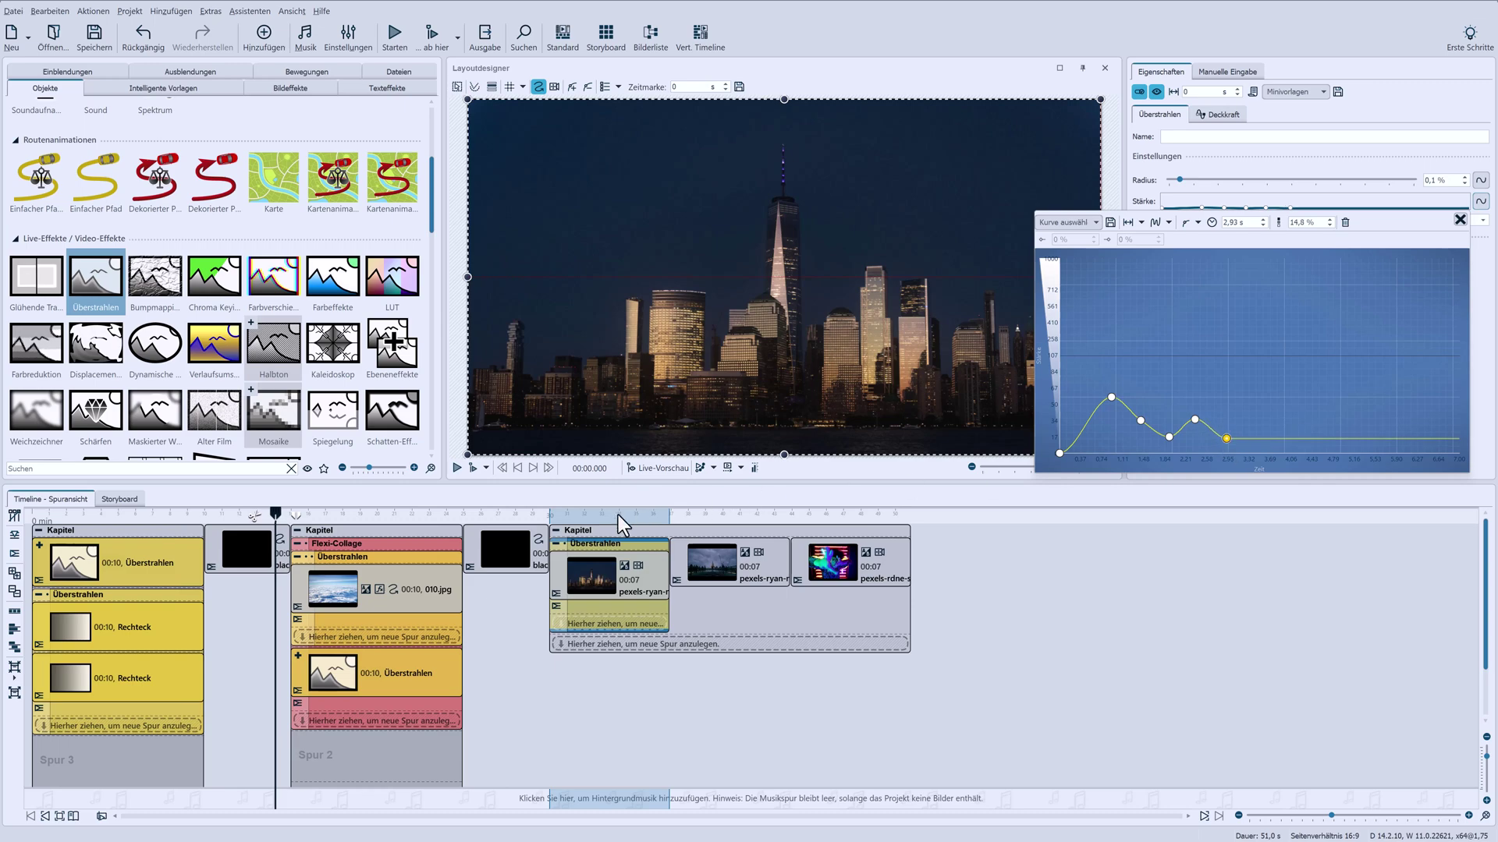